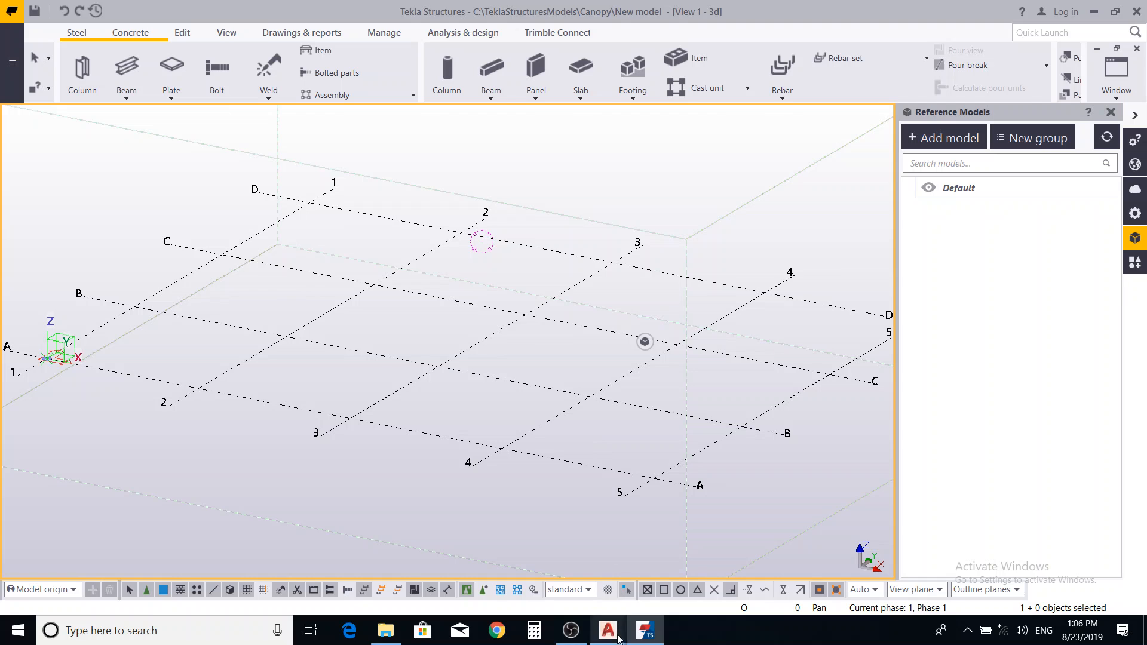
Switch to AutoCAD and examine the columns, beams, platform and caged ladder of the 3D ladder structure model.
left_click(538, 568)
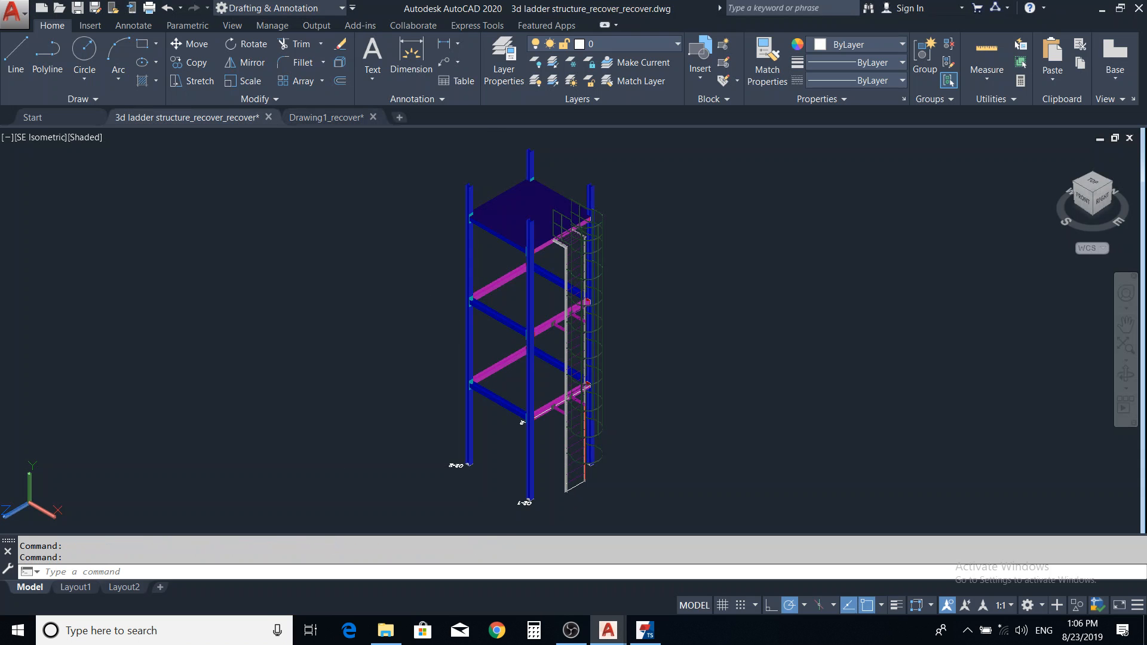
scroll(610, 385, "up", 2)
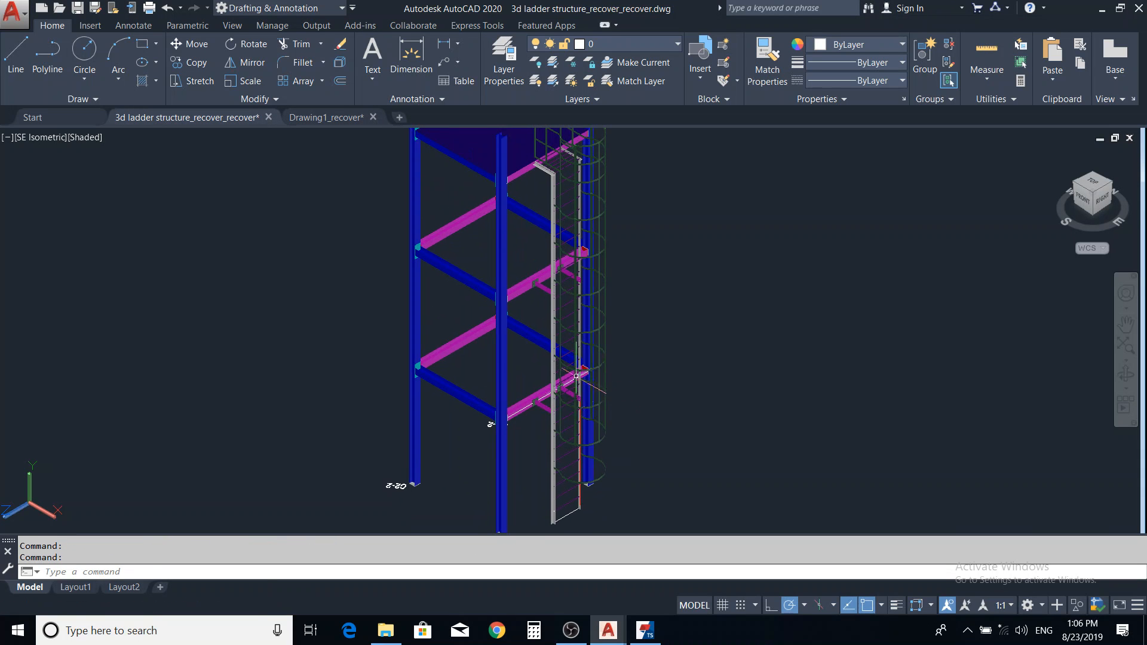
scroll(584, 379, "down", 3)
mouse_move(608, 305)
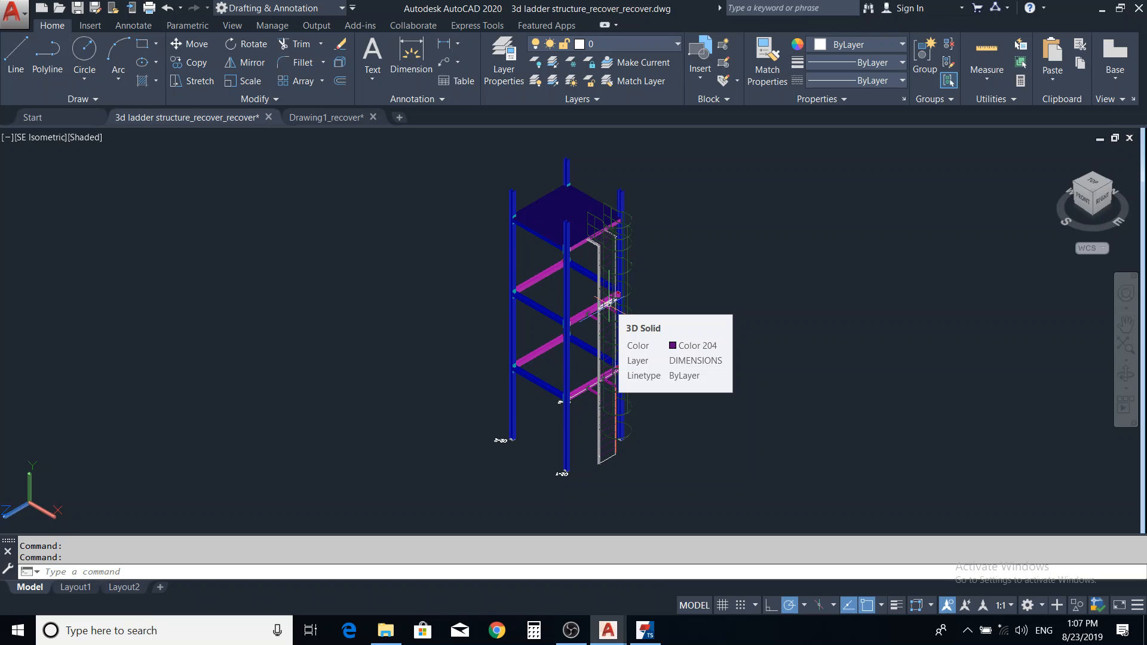
middle_click_drag(617, 386, 629, 412)
scroll(644, 411, "up", 2)
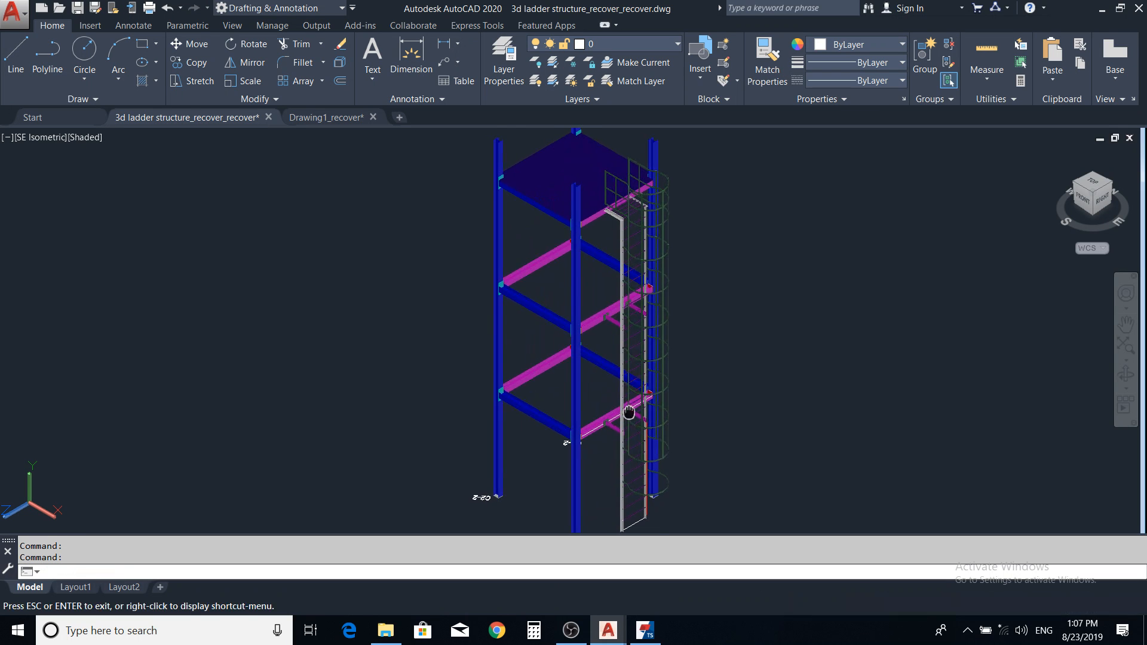
scroll(664, 323, "down", 2)
middle_click_drag(662, 343, 652, 333)
scroll(603, 277, "up", 3)
scroll(606, 280, "down", 2)
middle_click_drag(606, 281, 614, 283)
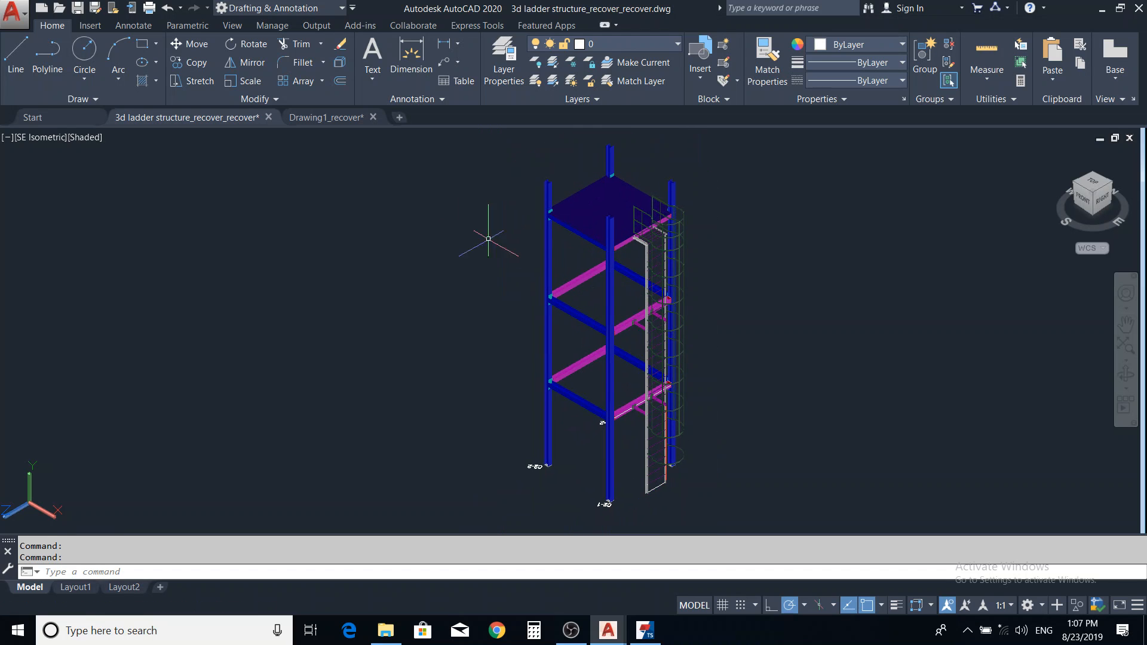
middle_click_drag(418, 224, 433, 228)
middle_click_drag(645, 308, 637, 299)
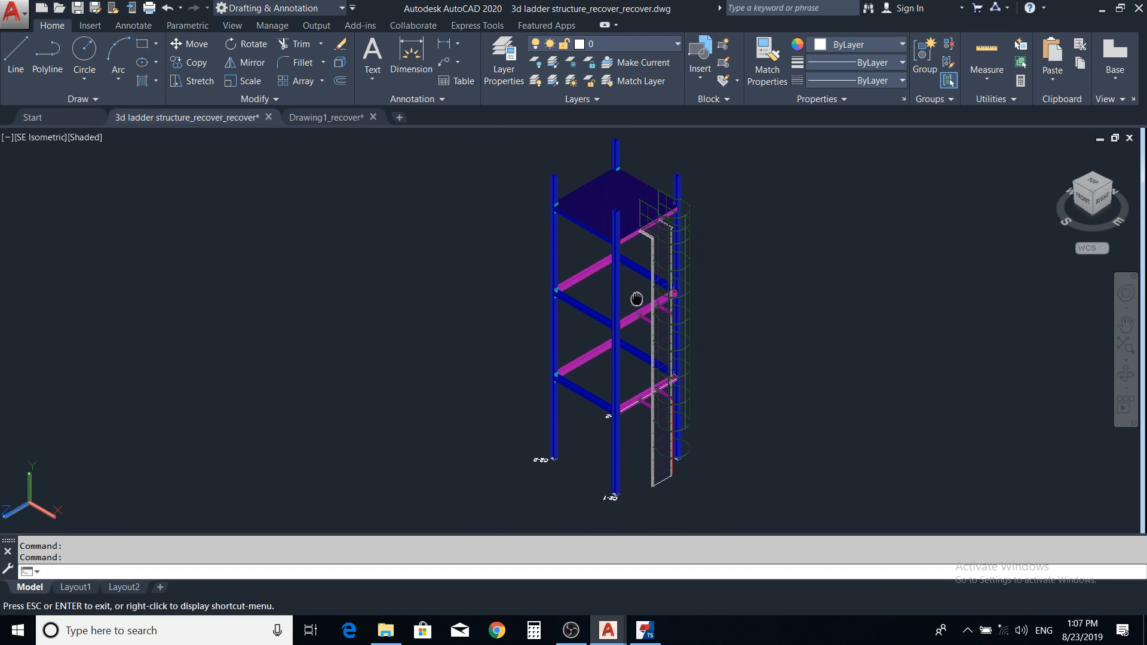
Open the Drawing1_recover drawing and examine the tower elevation's overall height, beam levels and bay width alongside the square plan.
left_click(333, 118)
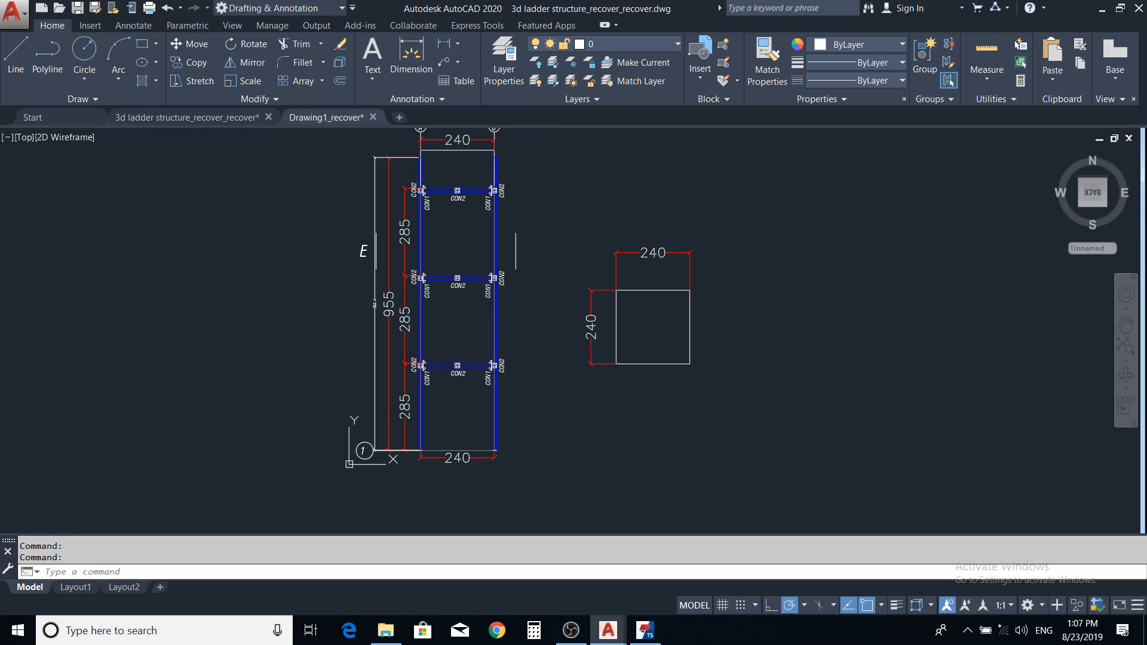
middle_click_drag(433, 330, 593, 365)
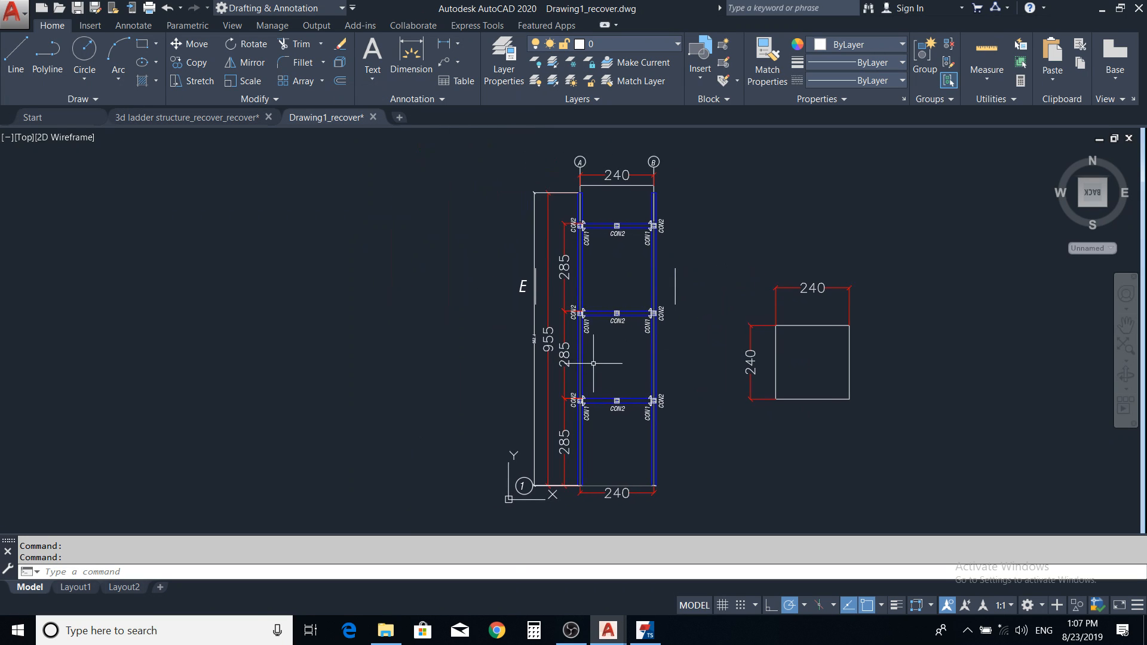
middle_click_drag(616, 206, 625, 210)
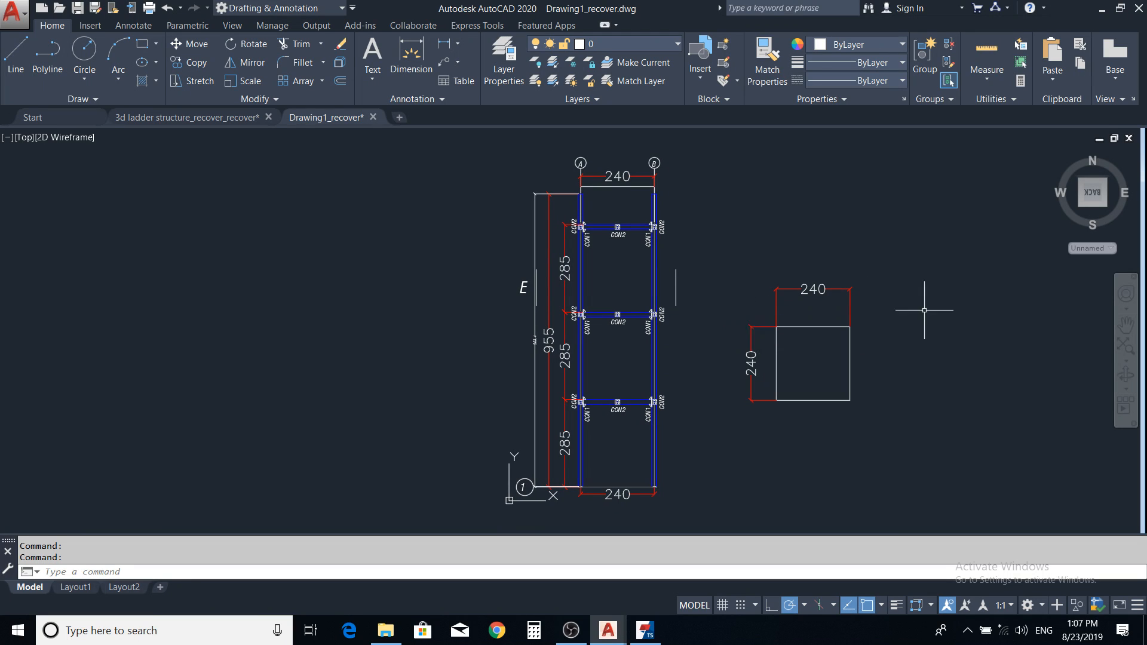
middle_click_drag(584, 348, 571, 327)
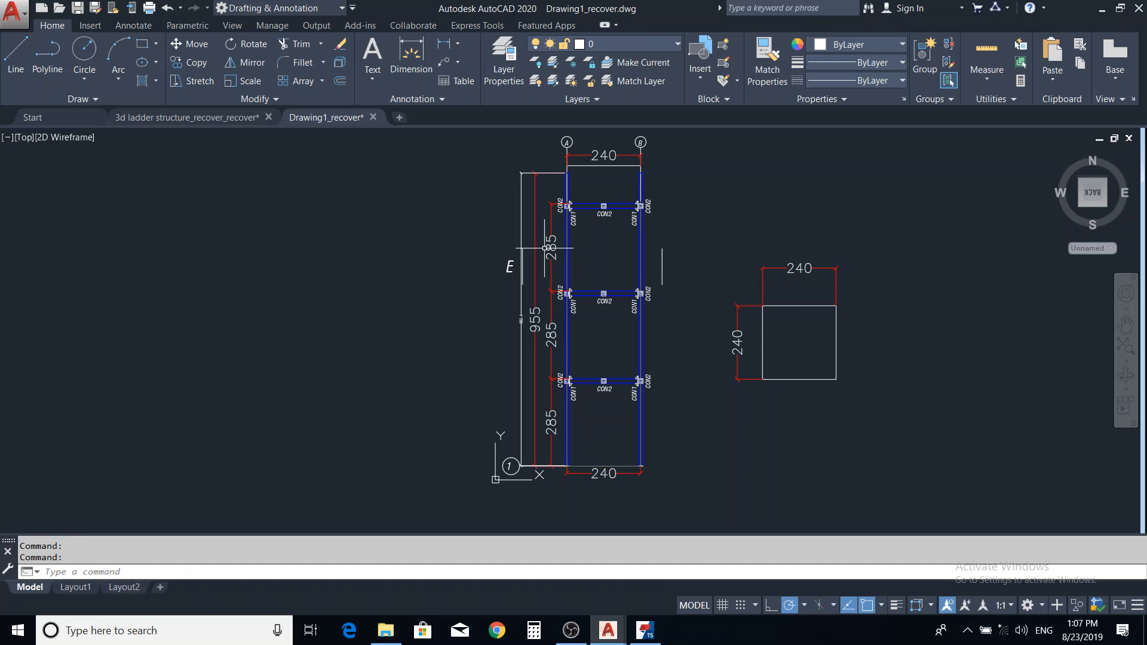
middle_click_drag(581, 249, 583, 266)
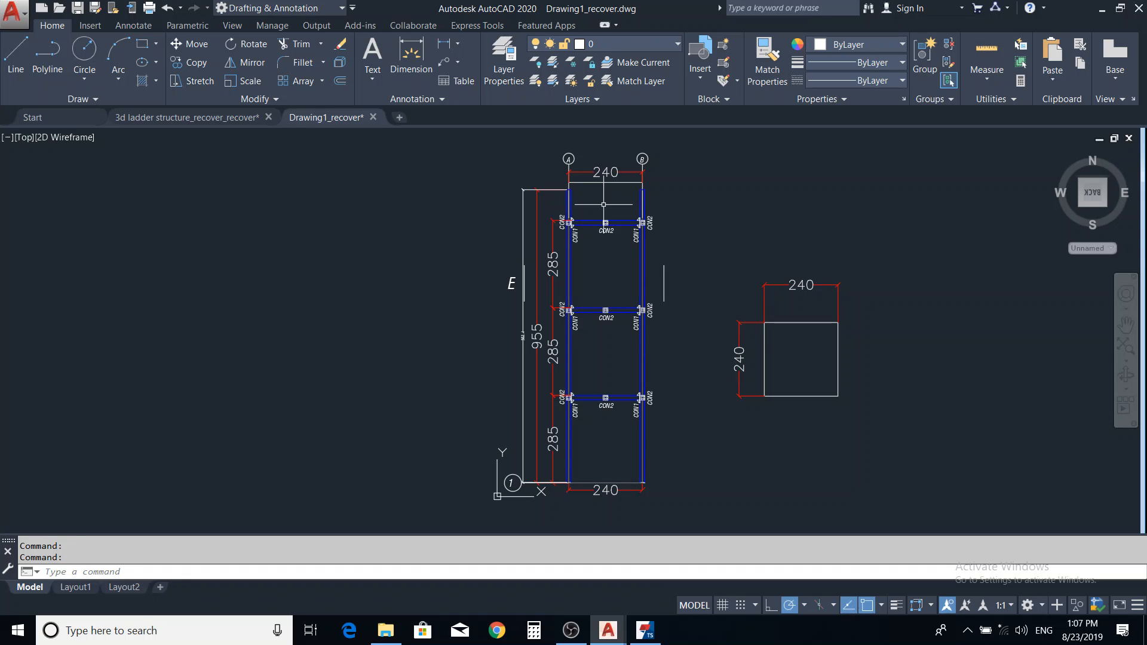
scroll(605, 203, "up", 1)
scroll(606, 195, "up", 1)
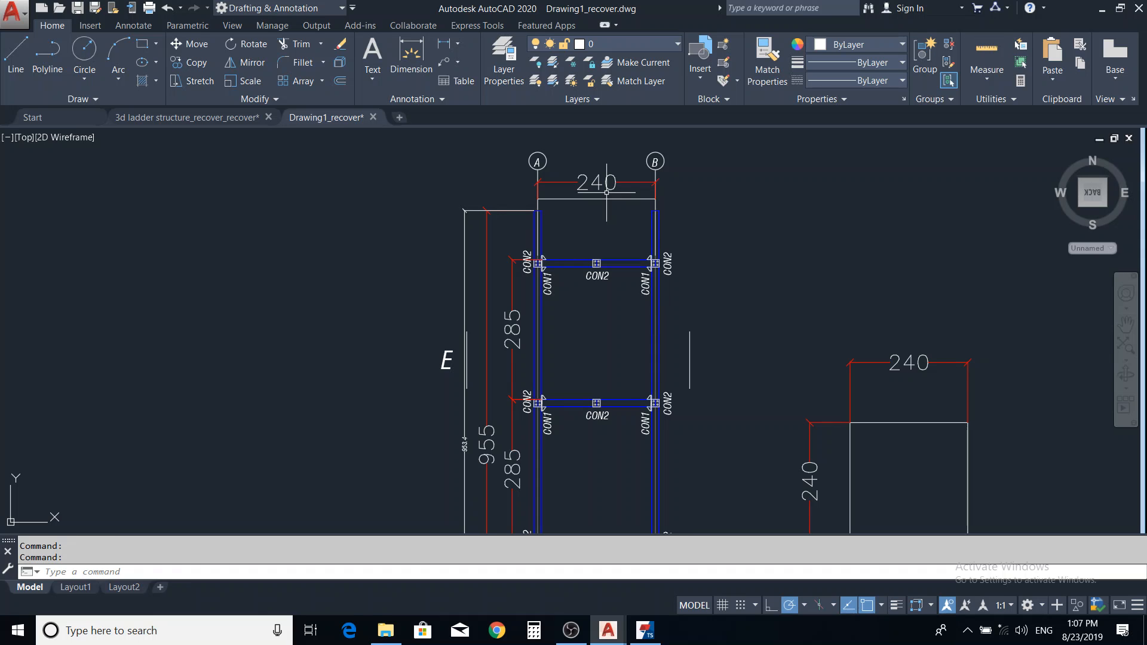
scroll(610, 185, "down", 4)
scroll(626, 354, "up", 4)
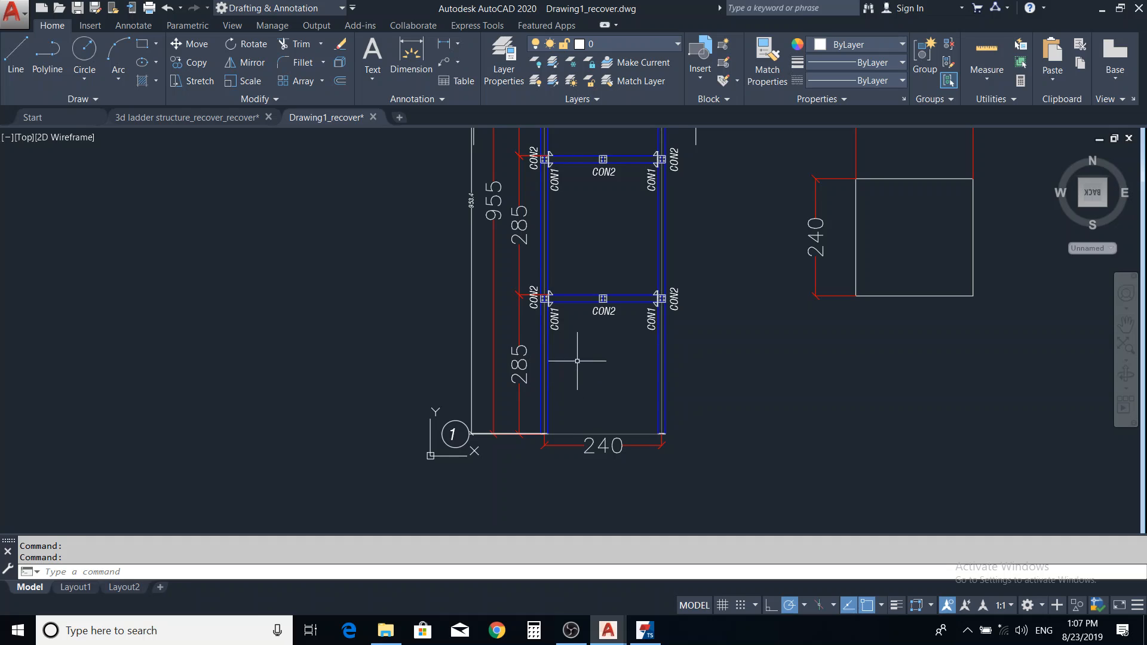
middle_click_drag(577, 361, 574, 383)
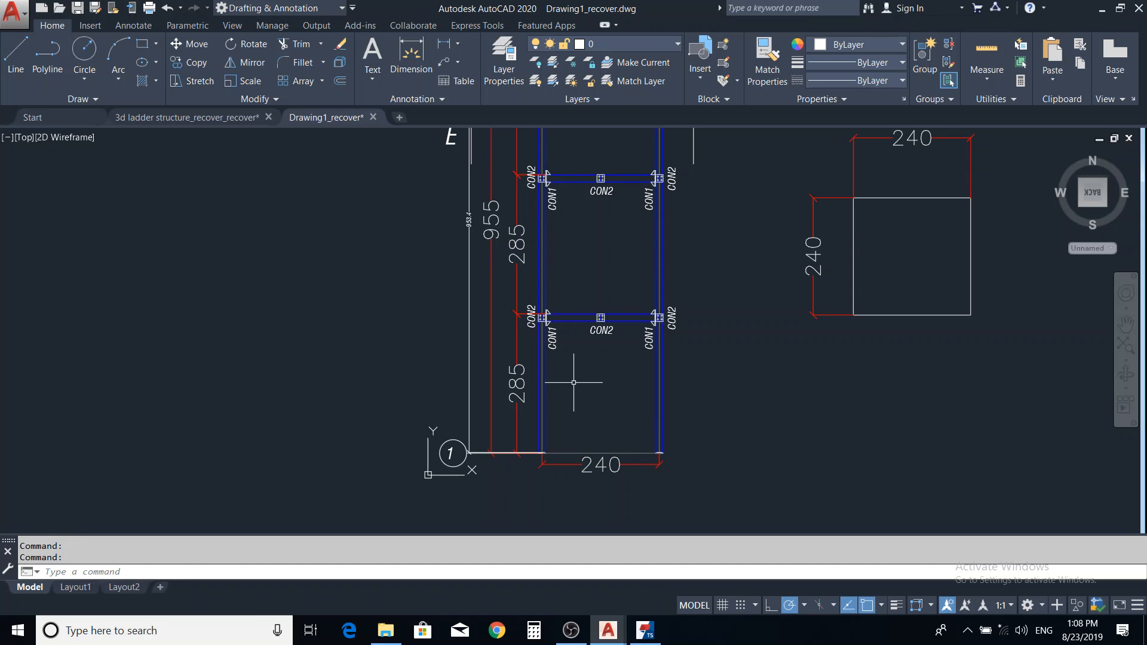
middle_click_drag(590, 390, 581, 327)
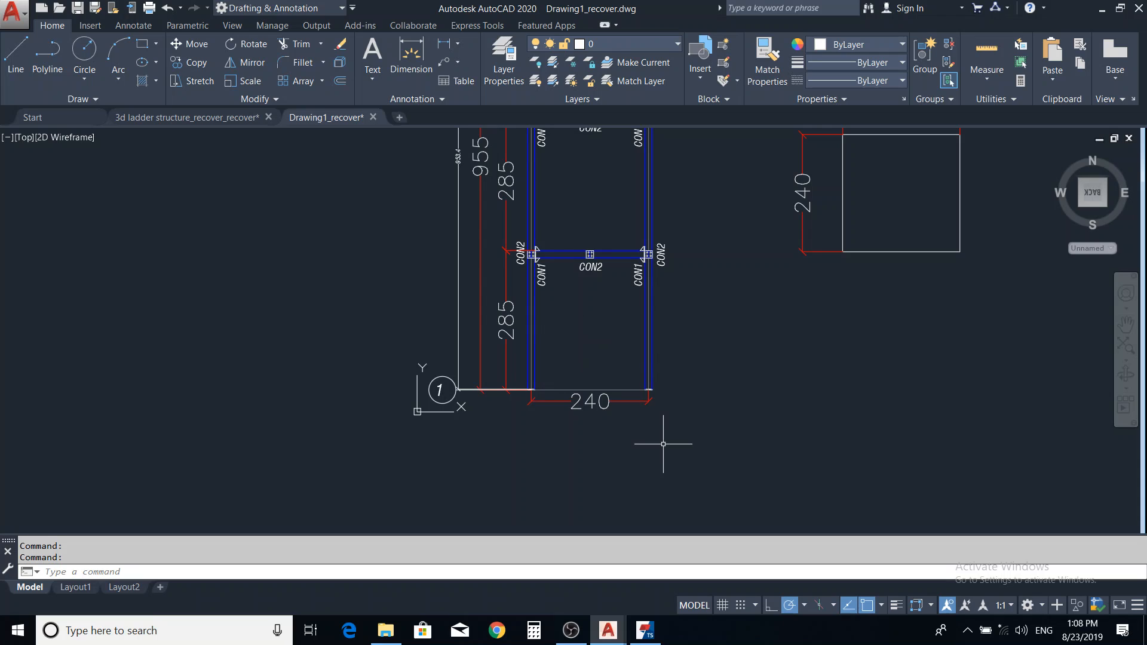
Sketch an H-shaped column section from three lines in the empty area below the square plan.
type("l")
key("Return")
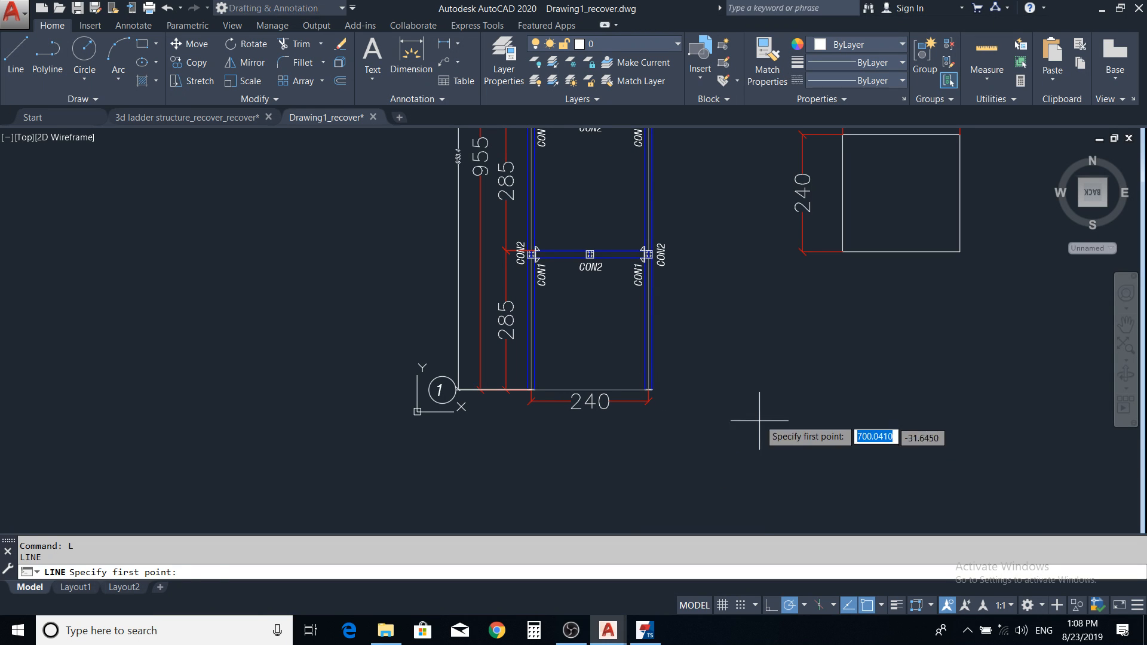
left_click(766, 370)
left_click(766, 450)
key("Escape")
key("space")
left_click(766, 410)
left_click(845, 410)
key("Escape")
key("space")
left_click(841, 370)
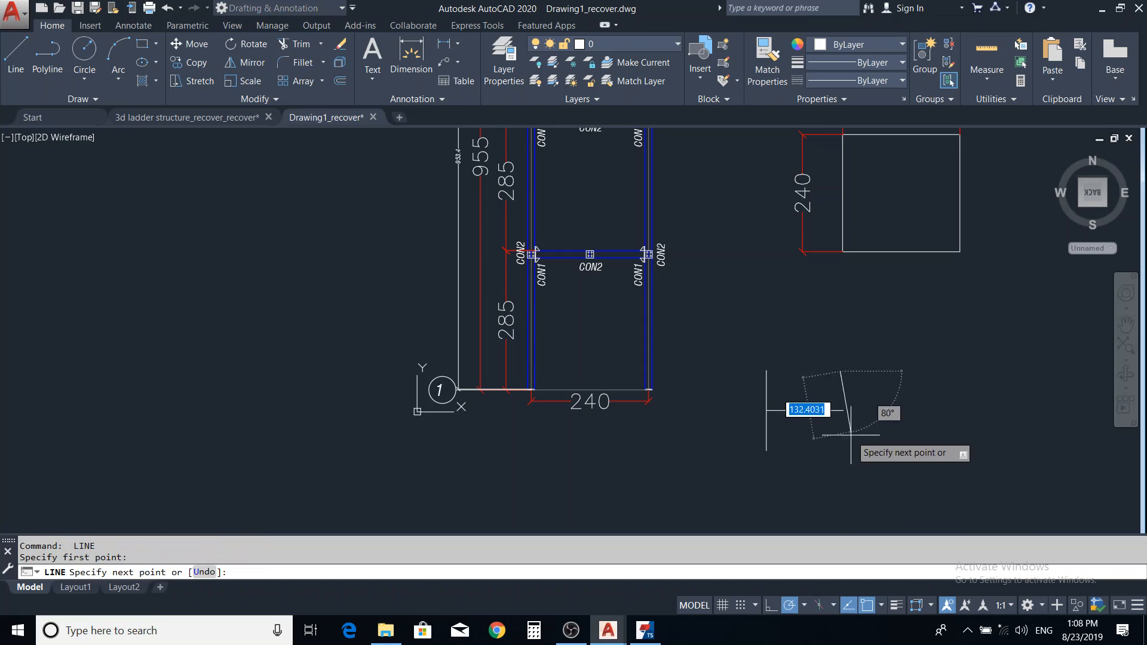
left_click(842, 448)
key("Escape")
scroll(842, 422, "up", 4)
scroll(833, 417, "down", 2)
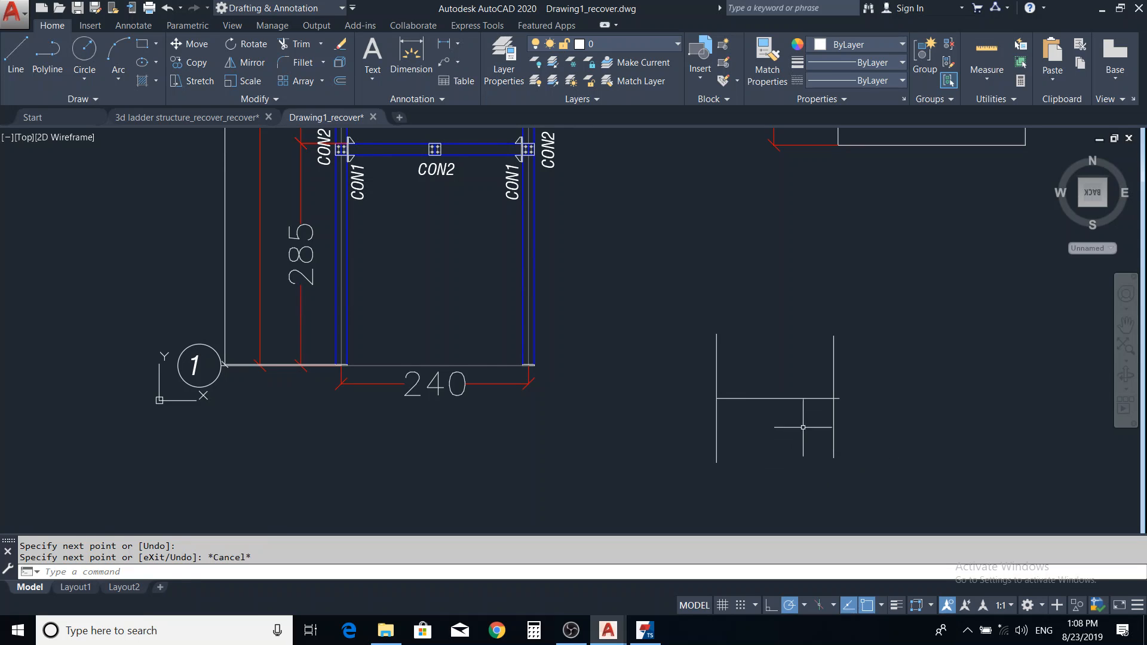
Place single-line text reading 152*152*23 above the H-shaped section, keeping the default height and rotation.
mouse_move(672, 449)
middle_mouse_down()
mouse_move(607, 409)
mouse_move(645, 398)
middle_mouse_up()
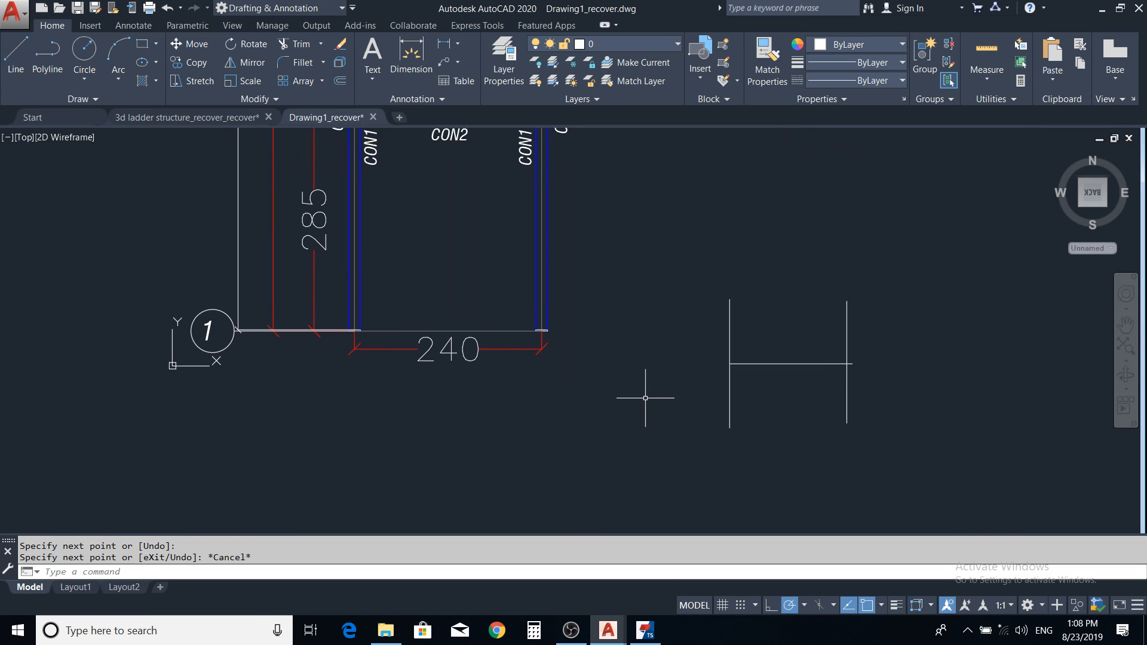
type("dt")
key("Return")
left_click(728, 226)
key("Return")
key("Return")
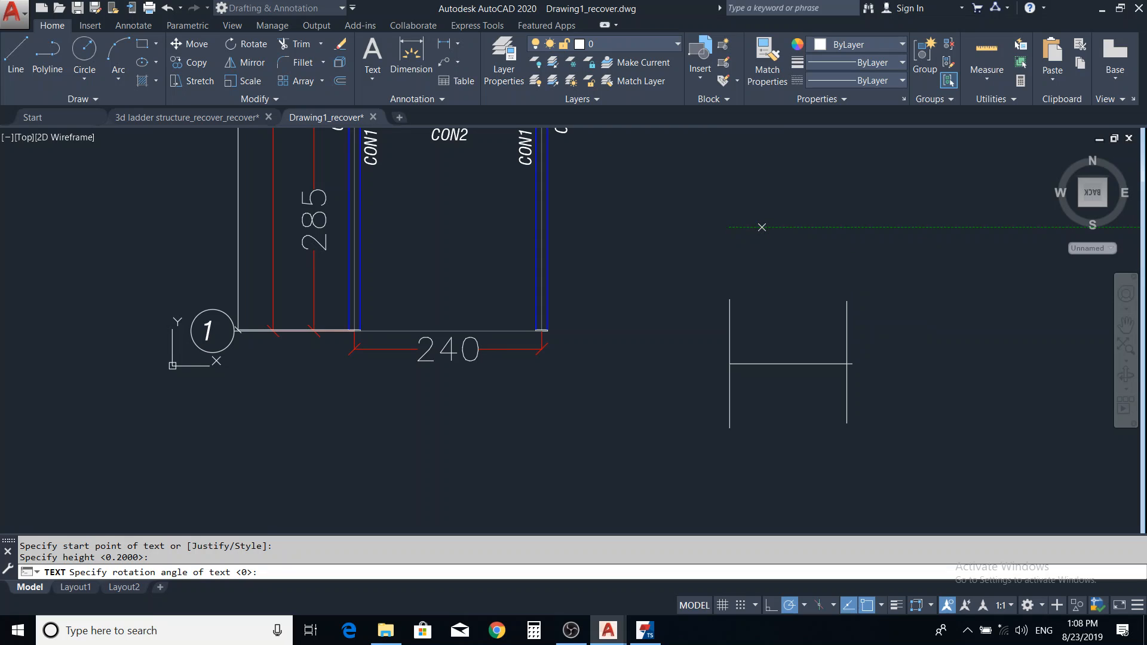
type("1")
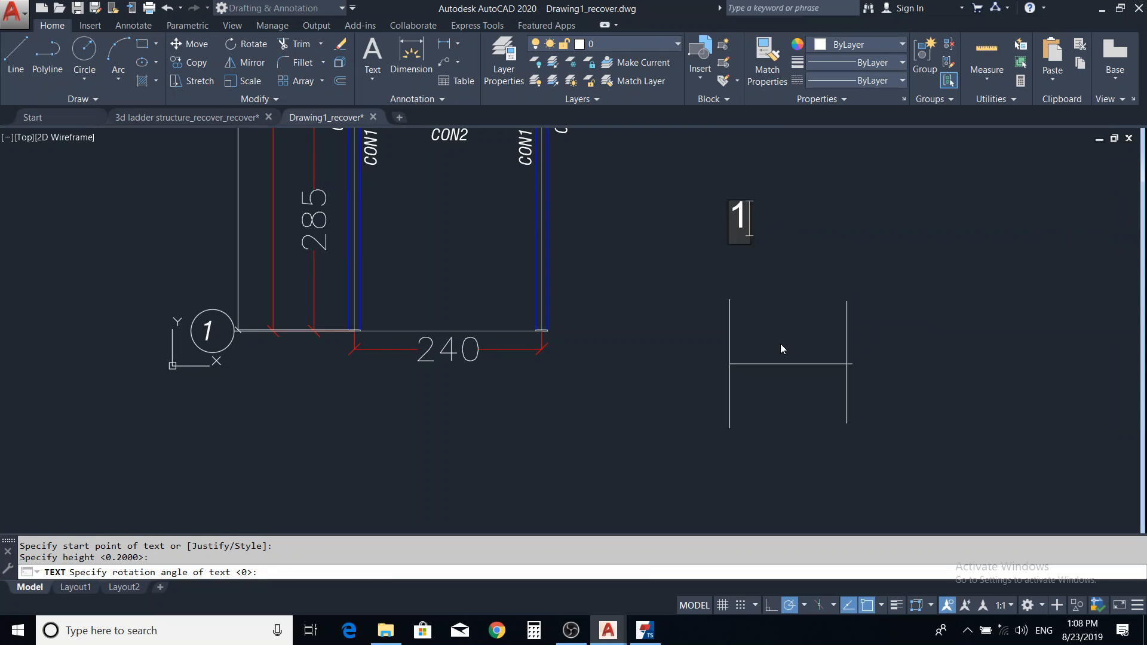
type("52*1")
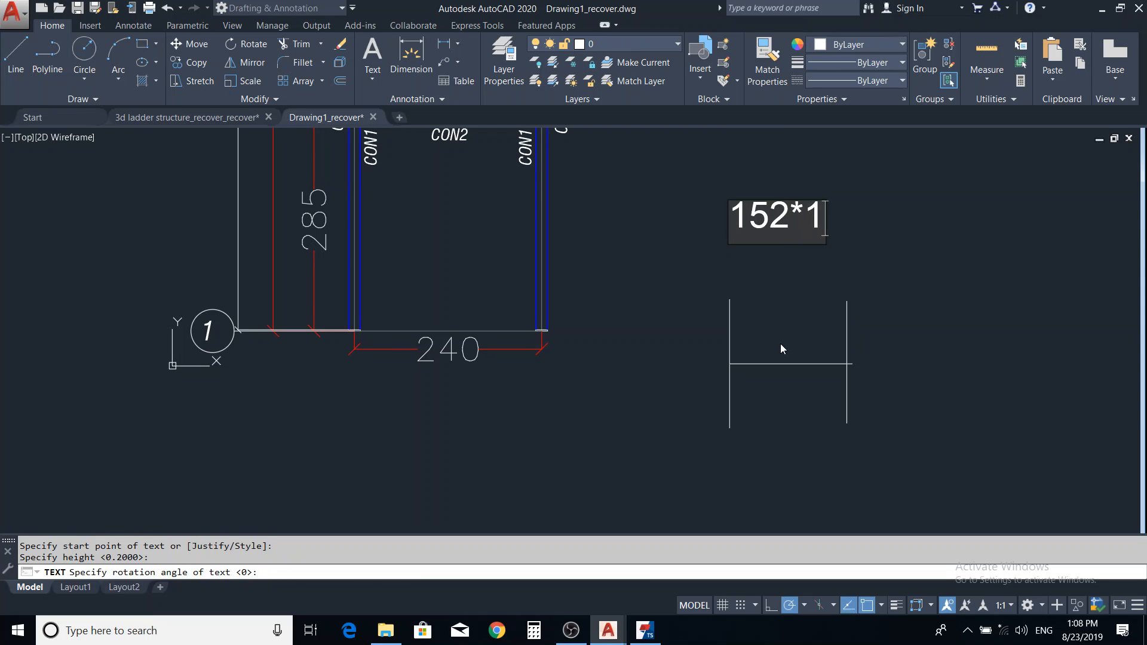
type("52*23")
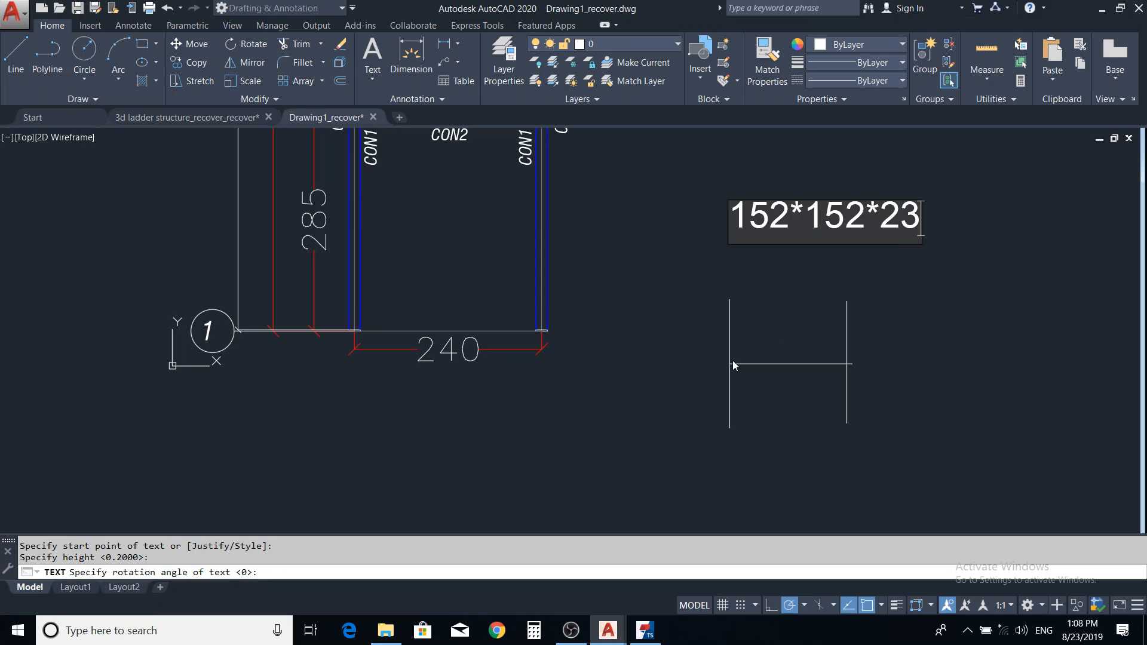
left_click(930, 307)
key("Return")
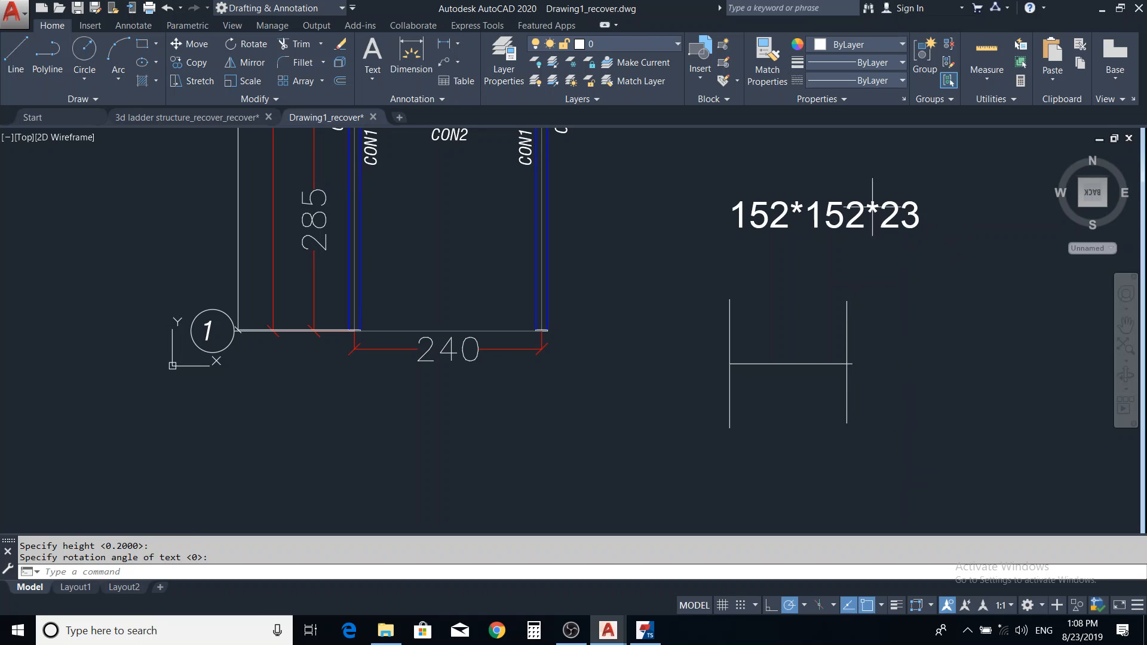
Rotate the three lines of the H-shaped section a quarter turn about the web's midpoint with Ortho on, forming an upright I.
middle_click_drag(922, 320, 905, 302)
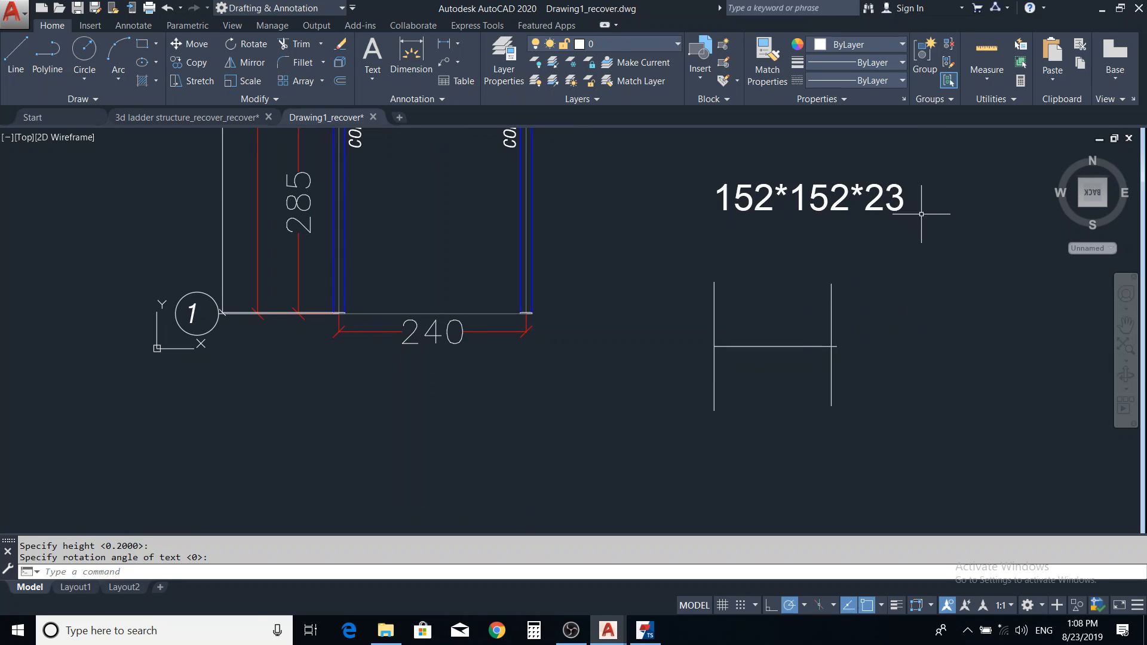
middle_click_drag(917, 221, 908, 227)
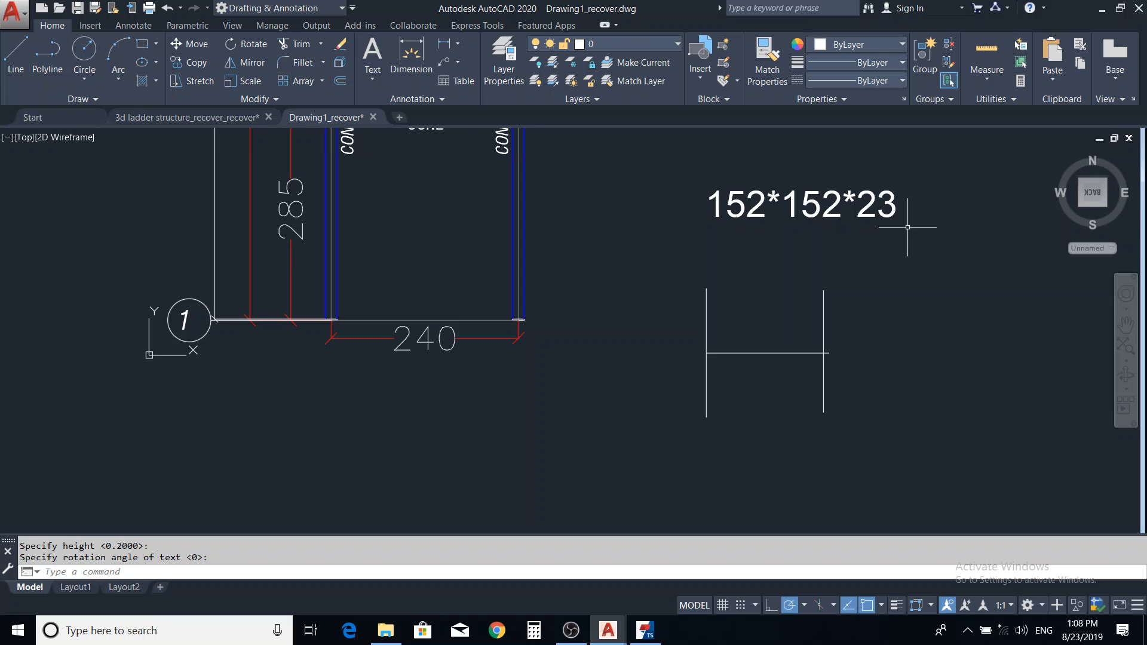
middle_click_drag(842, 282, 815, 264)
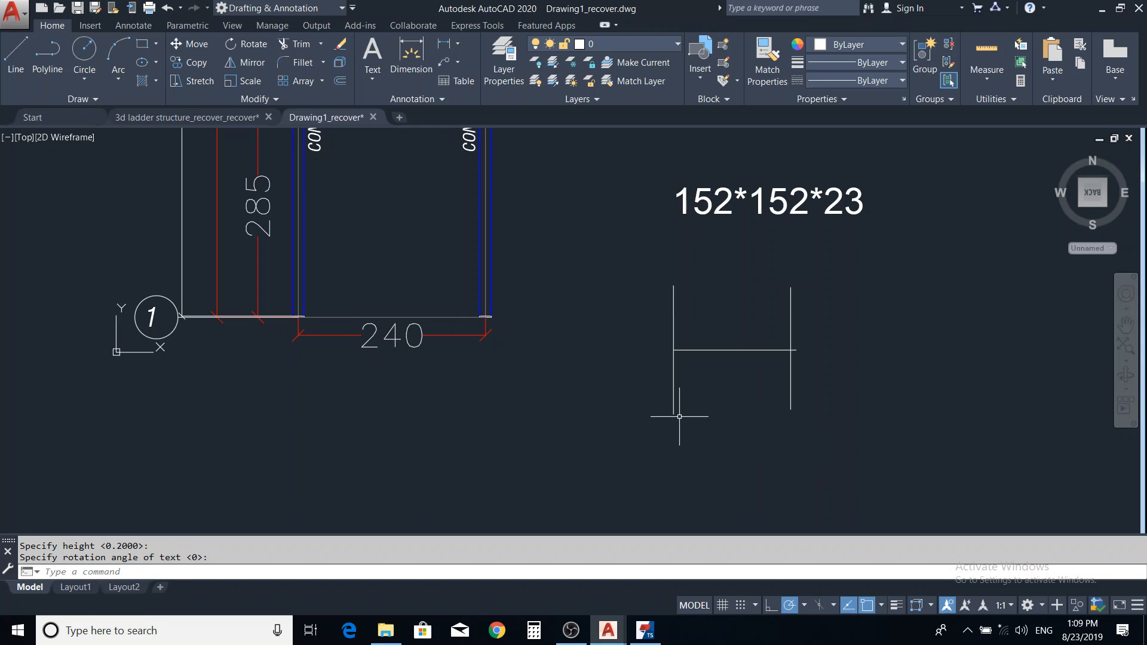
left_click(837, 302)
left_click(627, 424)
middle_click_drag(707, 412, 653, 409)
type("ro")
key("Return")
left_click(681, 346)
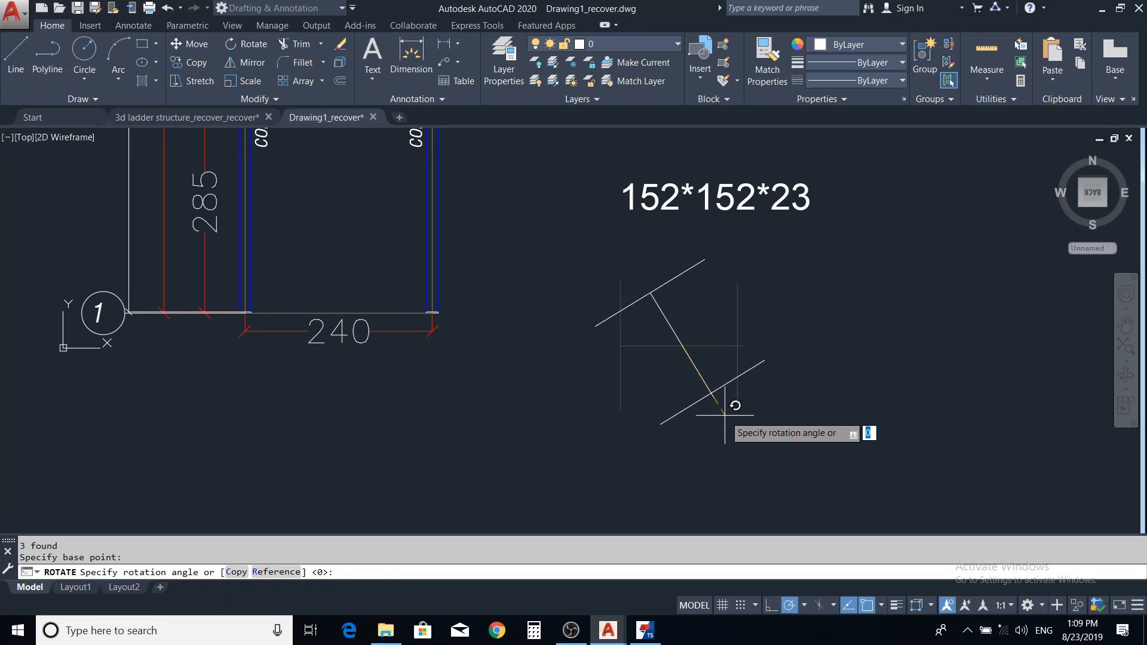
key("F8")
left_click(696, 464)
middle_click_drag(687, 411, 691, 436)
scroll(691, 435, "up", 2)
scroll(700, 403, "down", 2)
scroll(708, 393, "down", 2)
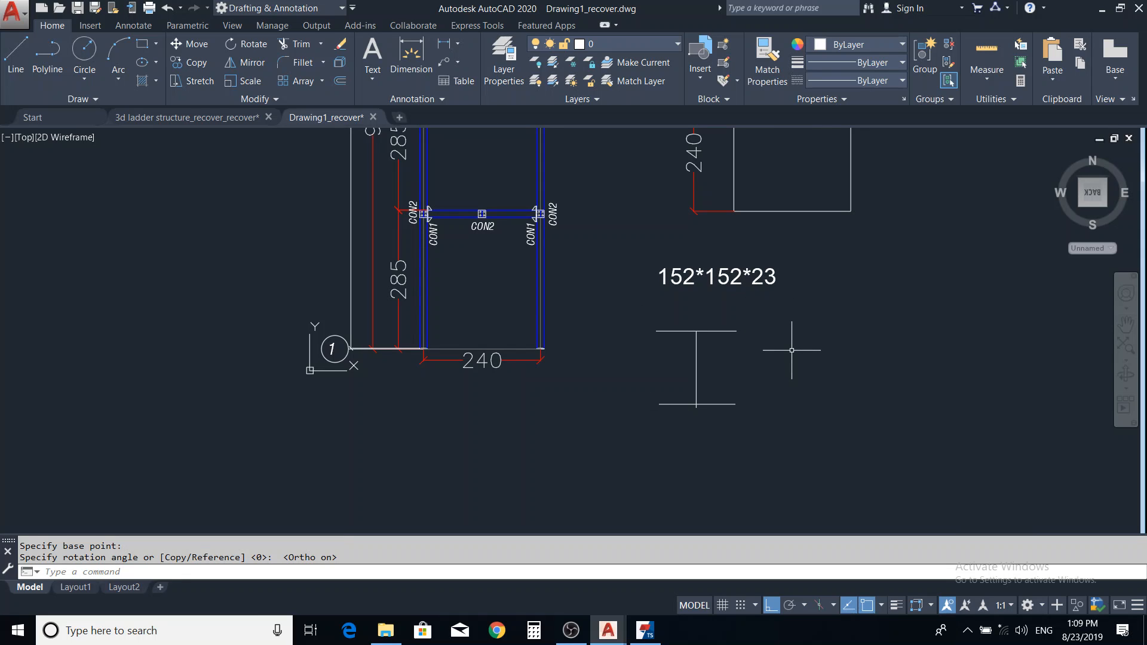
Prefix the section label with U so that it reads U 152*152*23.
key("Escape")
left_click(674, 275)
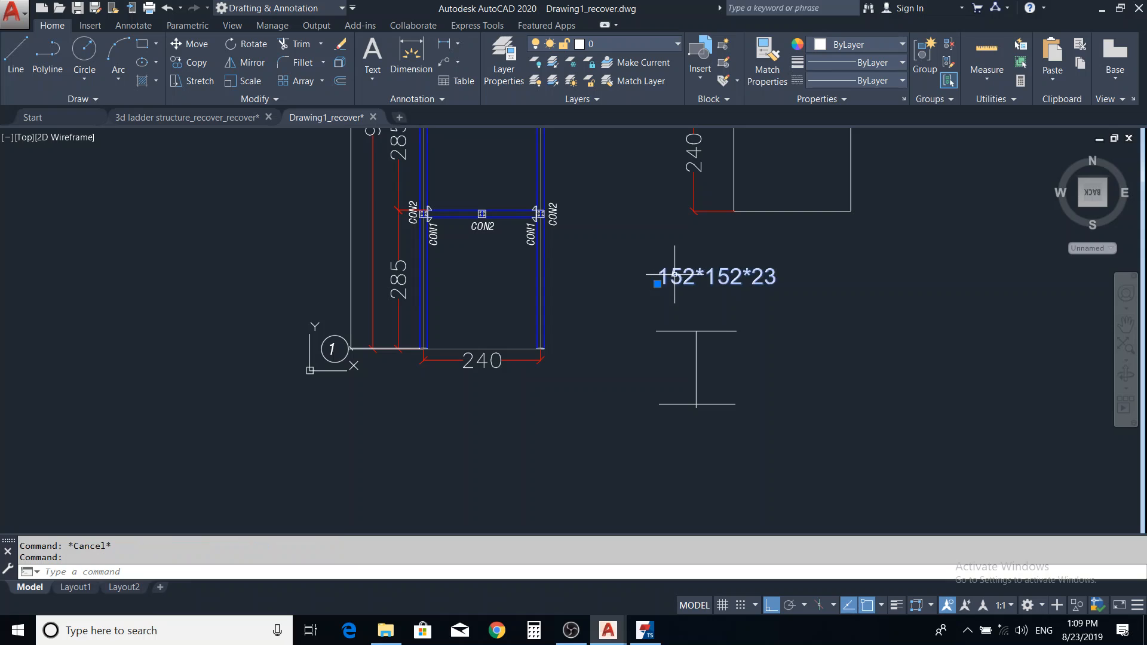
double_click(674, 274)
type("U")
left_click(767, 375)
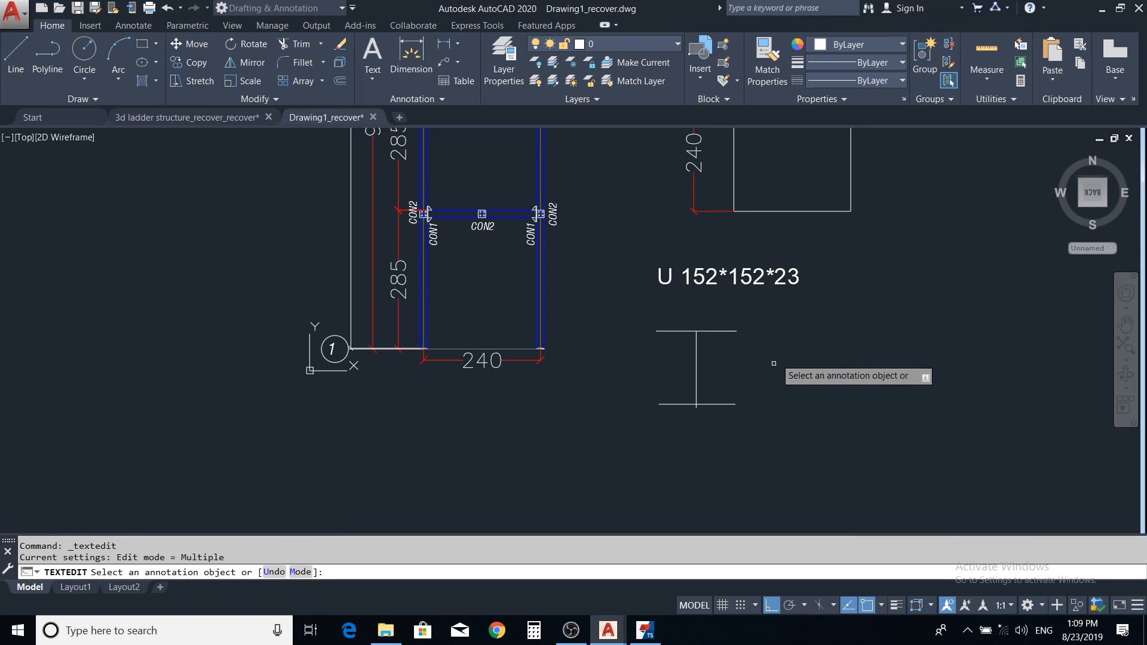
key("Escape")
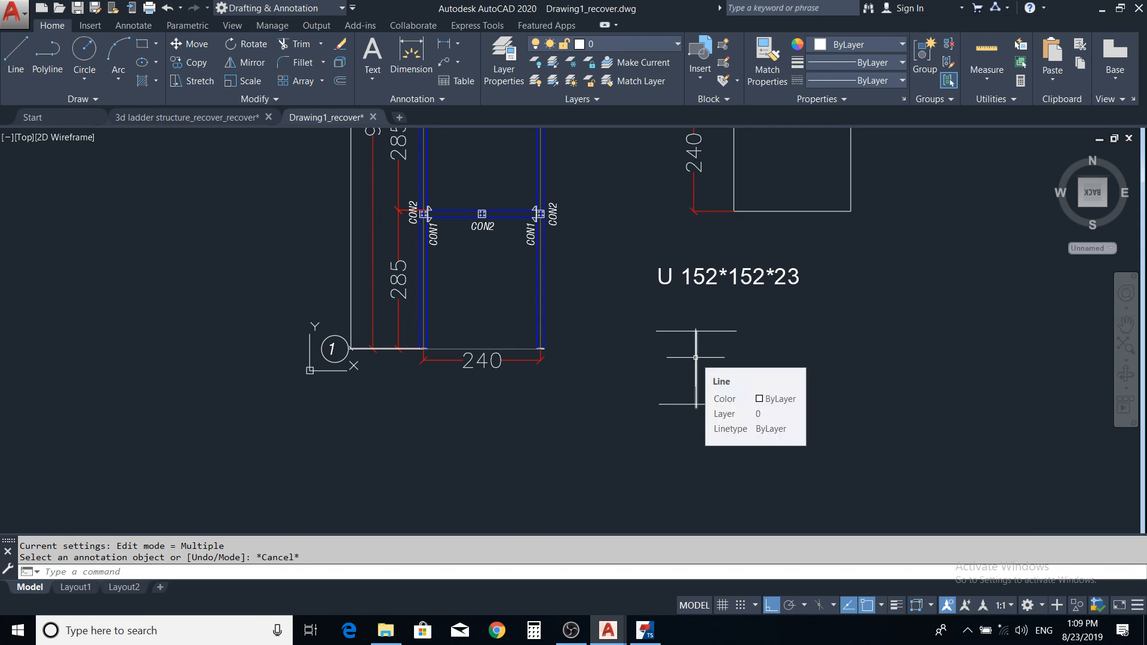
Edit the section label above the I-shaped section so that it reads UC 152*152*23.
middle_click_drag(761, 366, 723, 372)
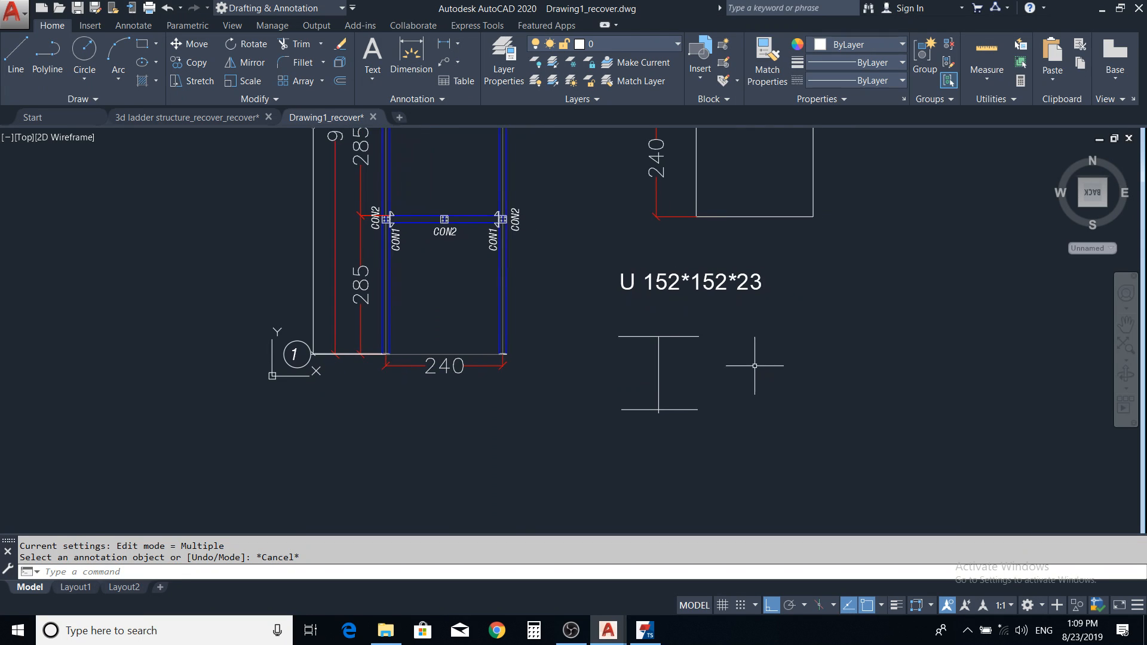
left_click(658, 269)
left_click(637, 282)
double_click(638, 282)
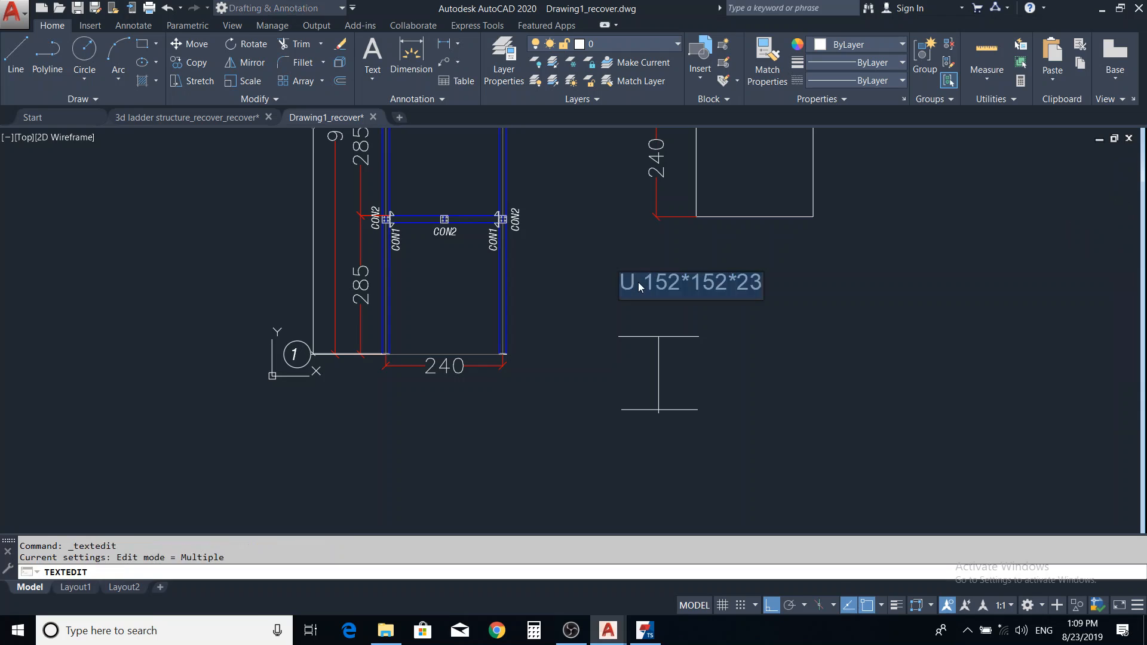
left_click(639, 283)
type("C")
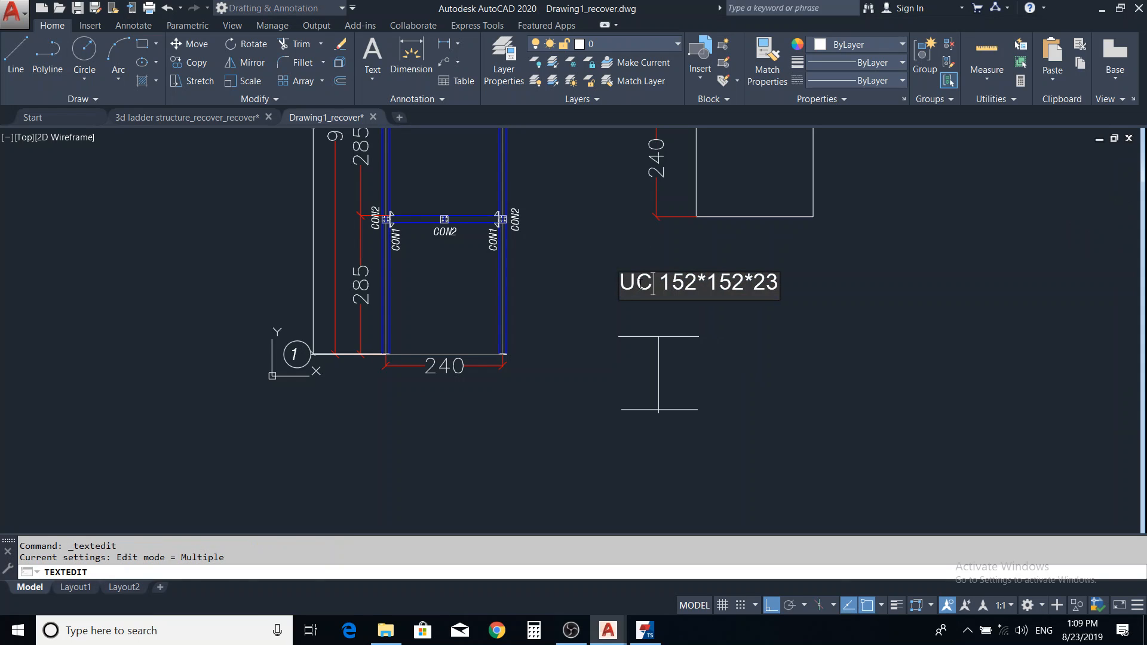
left_click(790, 325)
key("Escape")
Copy the UC 152*152*23 label horizontally to the empty area on its right with Ortho on.
left_click(788, 324)
left_click(742, 294)
type("c")
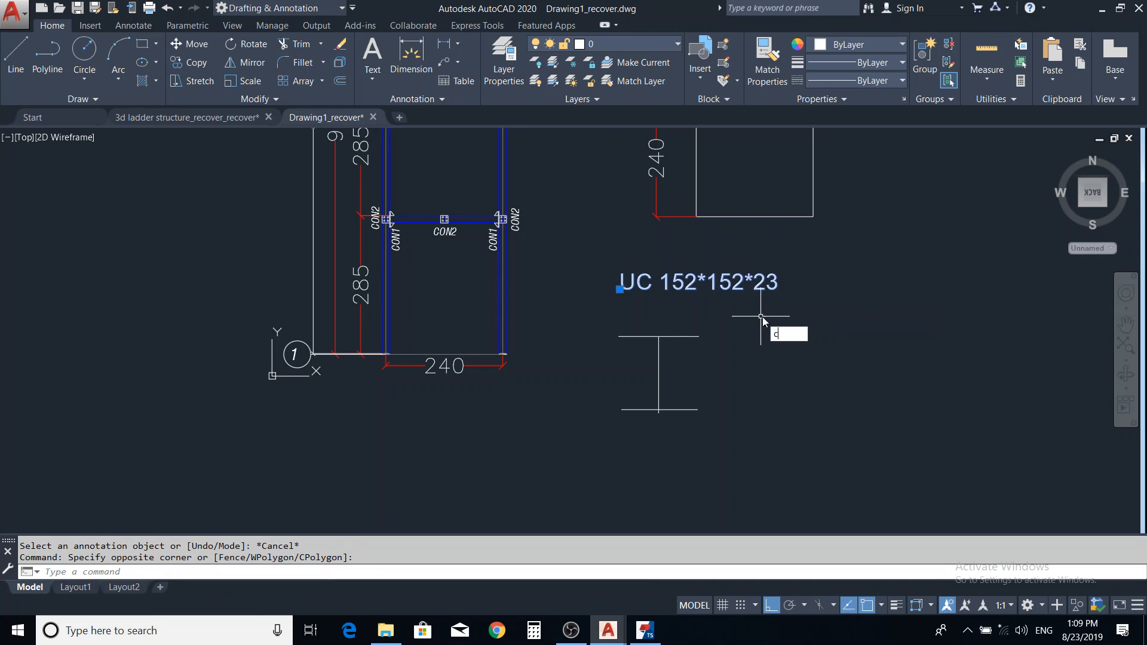
type("o")
key("space")
left_click(785, 305)
left_click(1012, 316)
key("Escape")
Edit the copied section label so that it reads UB254*123*46.
double_click(966, 285)
left_click_drag(887, 283, 772, 295)
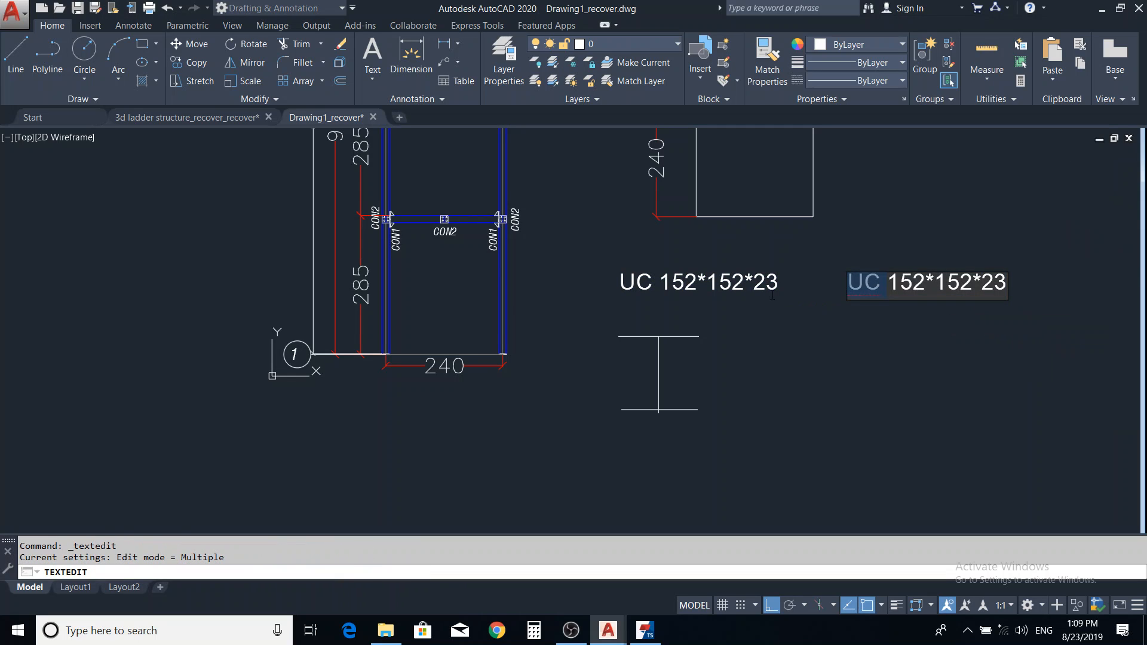
type("UB")
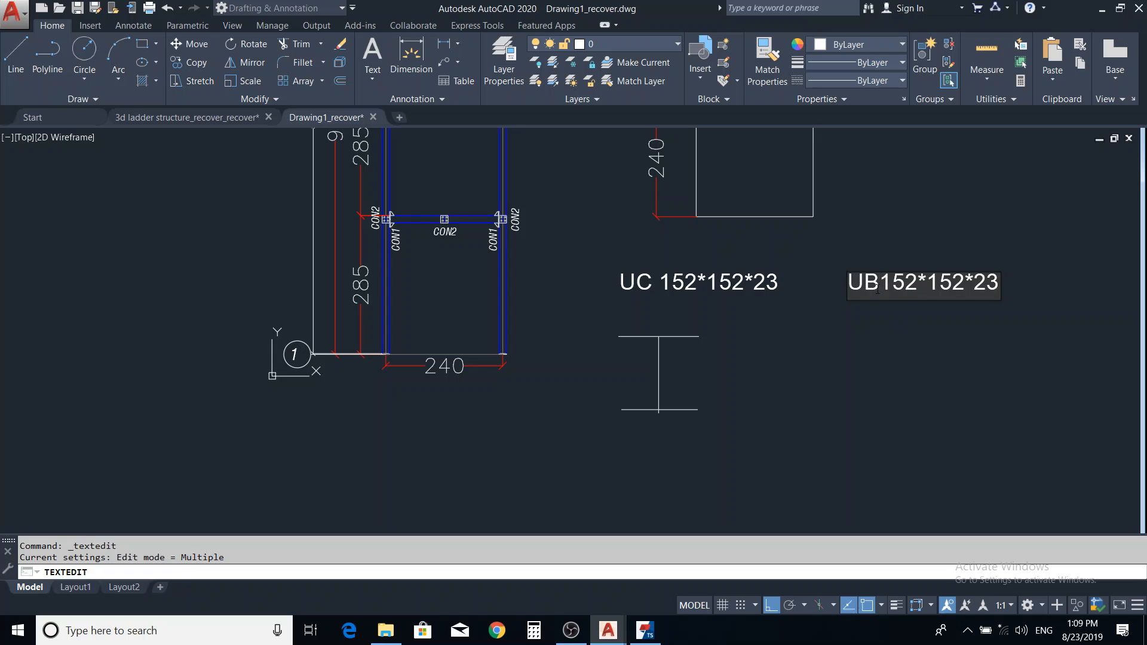
left_click_drag(880, 285, 914, 286)
type("254")
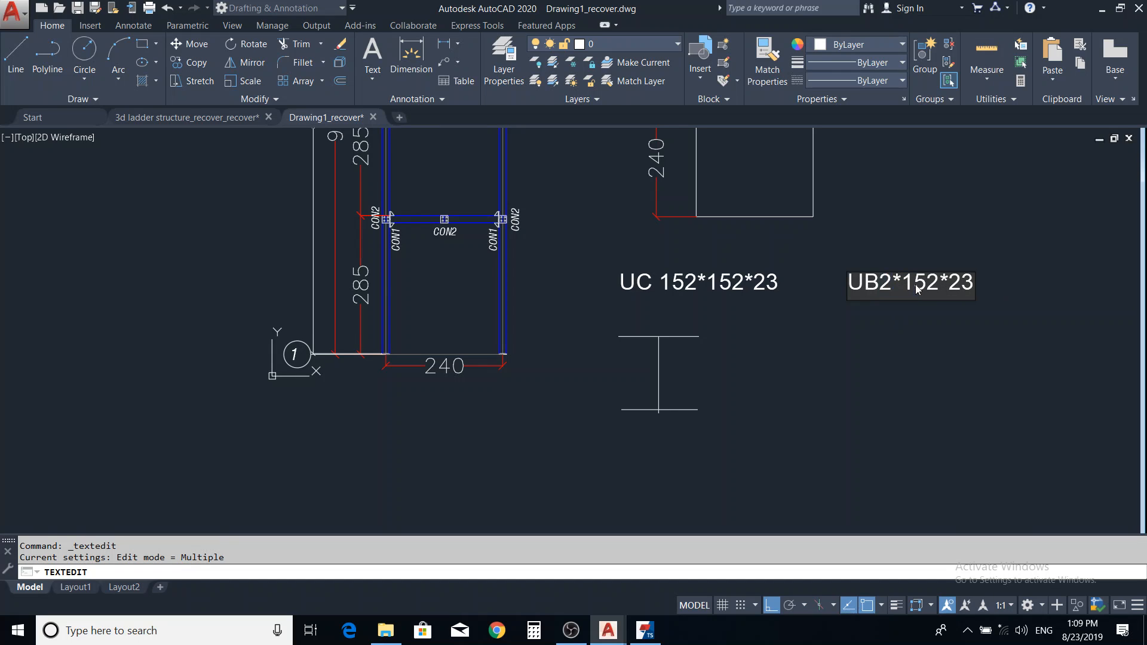
left_click_drag(965, 287, 944, 290)
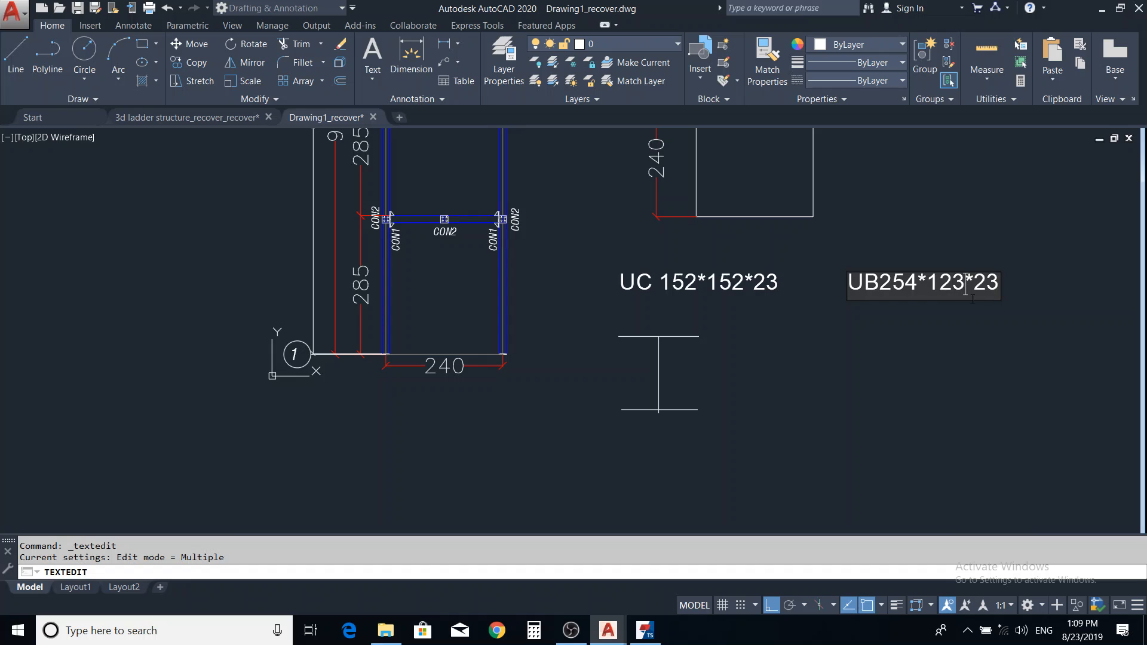
left_click_drag(975, 288, 1007, 297)
type("6")
left_click(1008, 297)
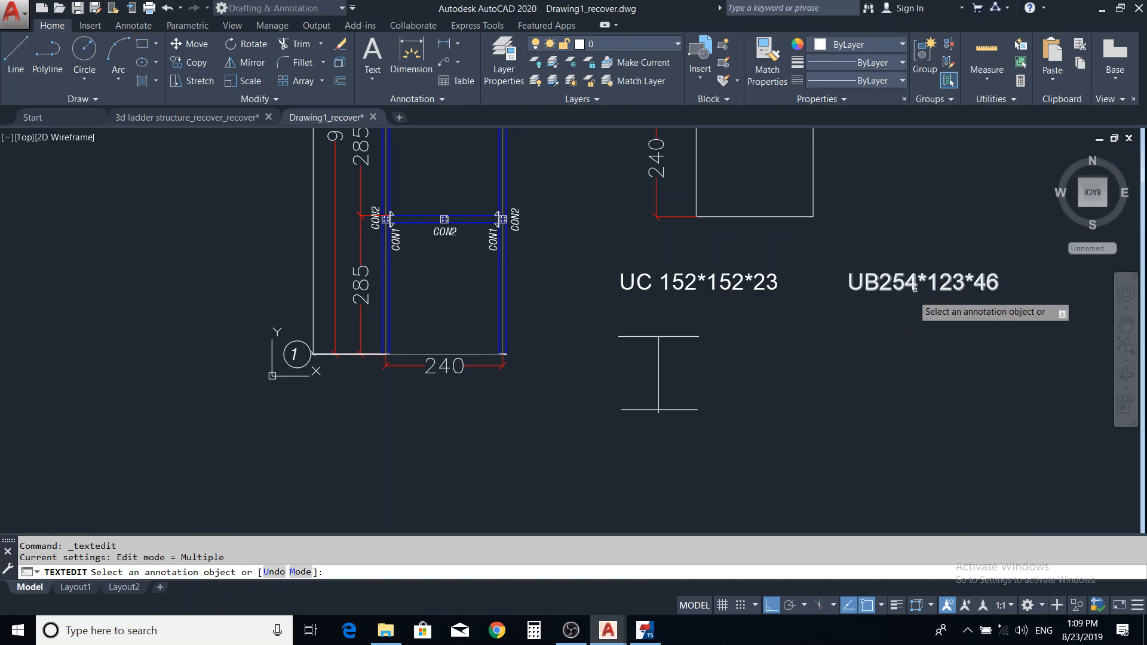
key("Escape")
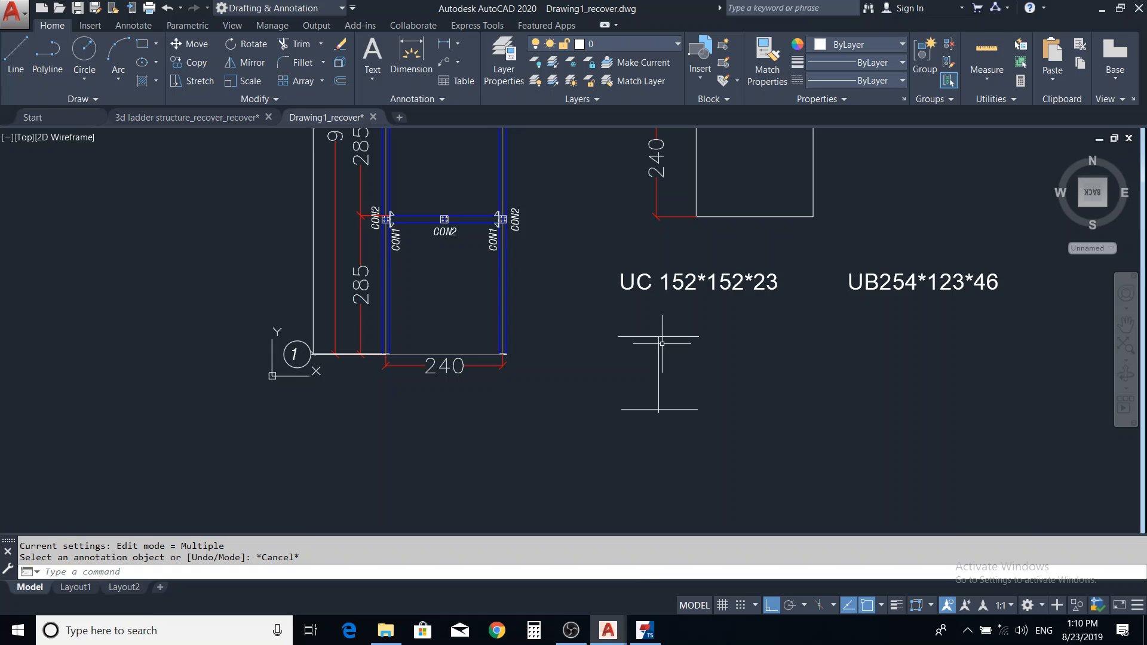
Examine the section labels, the square plan and the ladder elevation with its level spacings and overall dimensions.
middle_click_drag(886, 324, 826, 308)
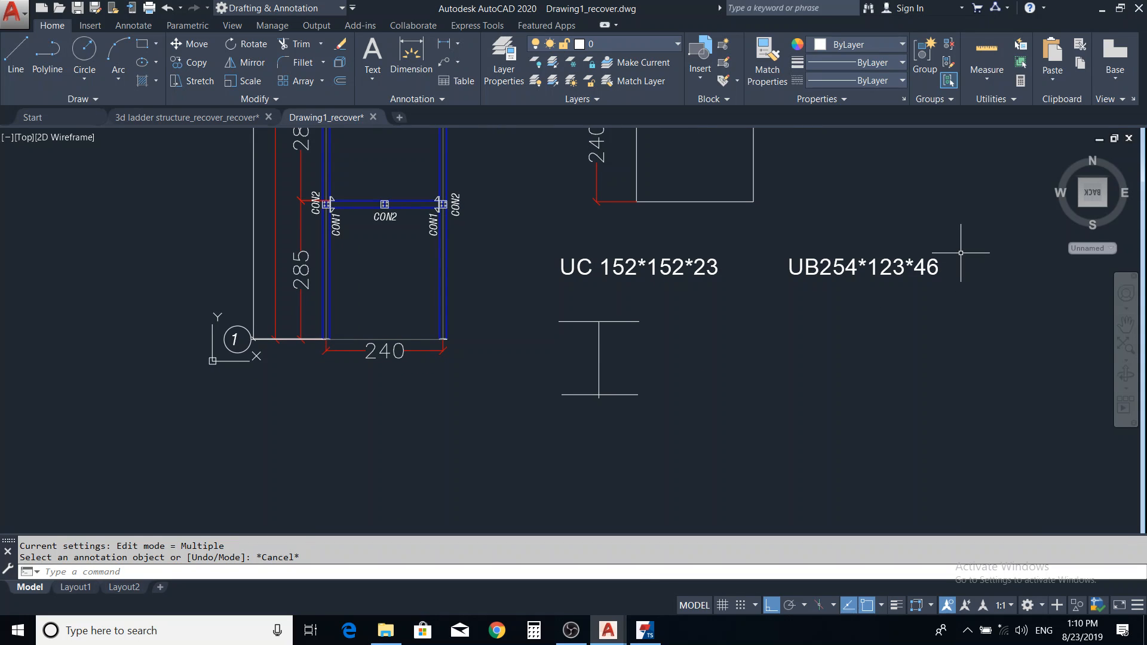
middle_click_drag(706, 283, 725, 303)
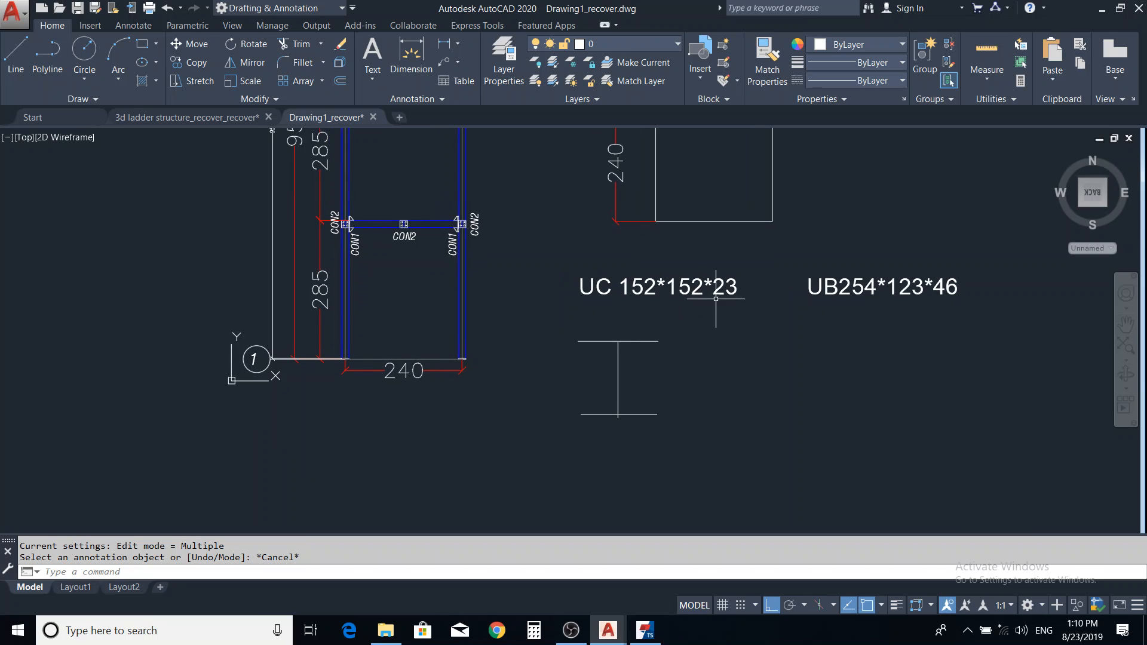
scroll(645, 364, "down", 1)
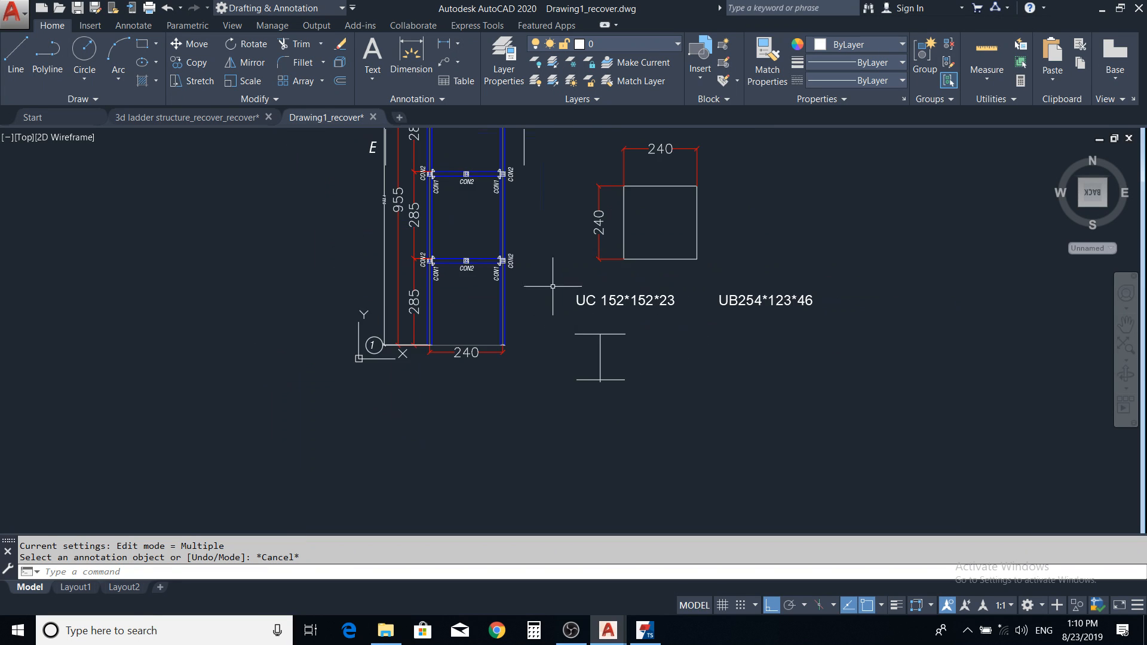
scroll(550, 299, "down", 1)
middle_click_drag(444, 278, 477, 294)
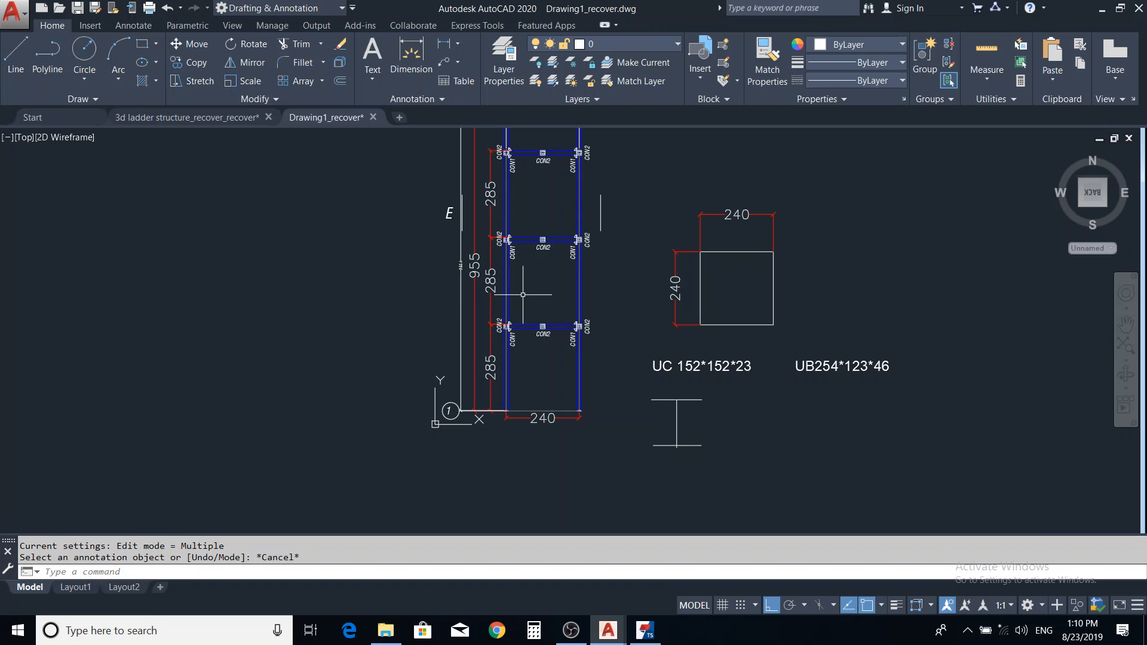
middle_click_drag(662, 313, 620, 315)
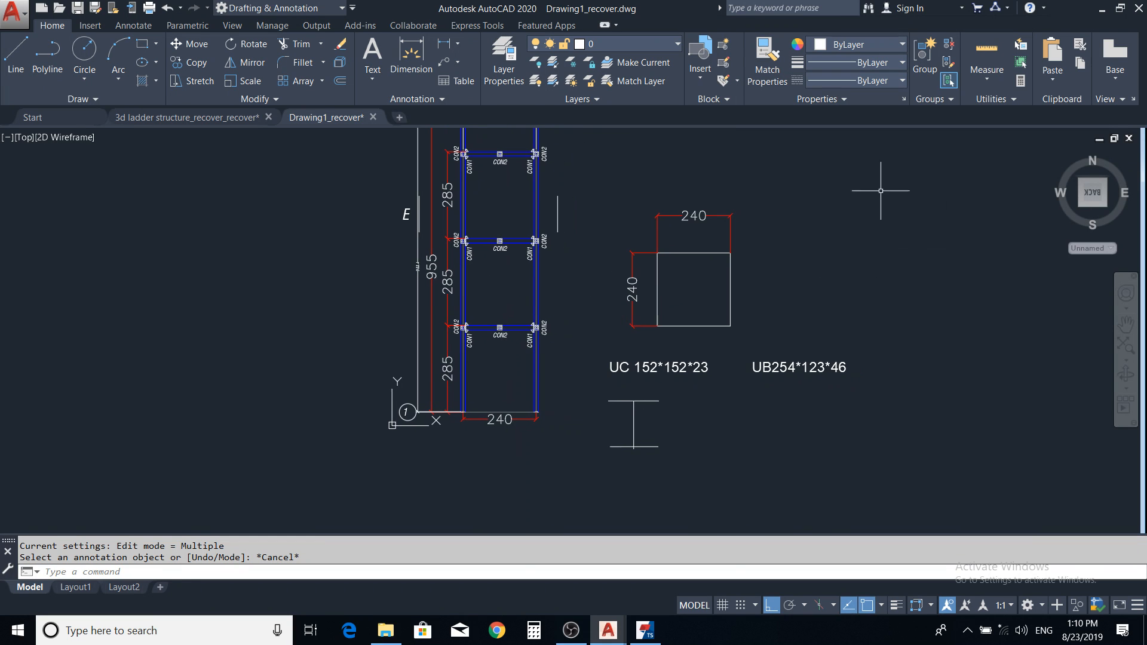
mouse_move(717, 357)
middle_mouse_down()
mouse_move(643, 357)
mouse_move(617, 333)
mouse_move(705, 343)
mouse_move(712, 364)
middle_mouse_up()
left_click(772, 293)
key("Escape")
scroll(704, 342, "down", 2)
scroll(642, 312, "up", 3)
scroll(646, 304, "down", 2)
scroll(597, 345, "up", 4)
scroll(642, 326, "down", 2)
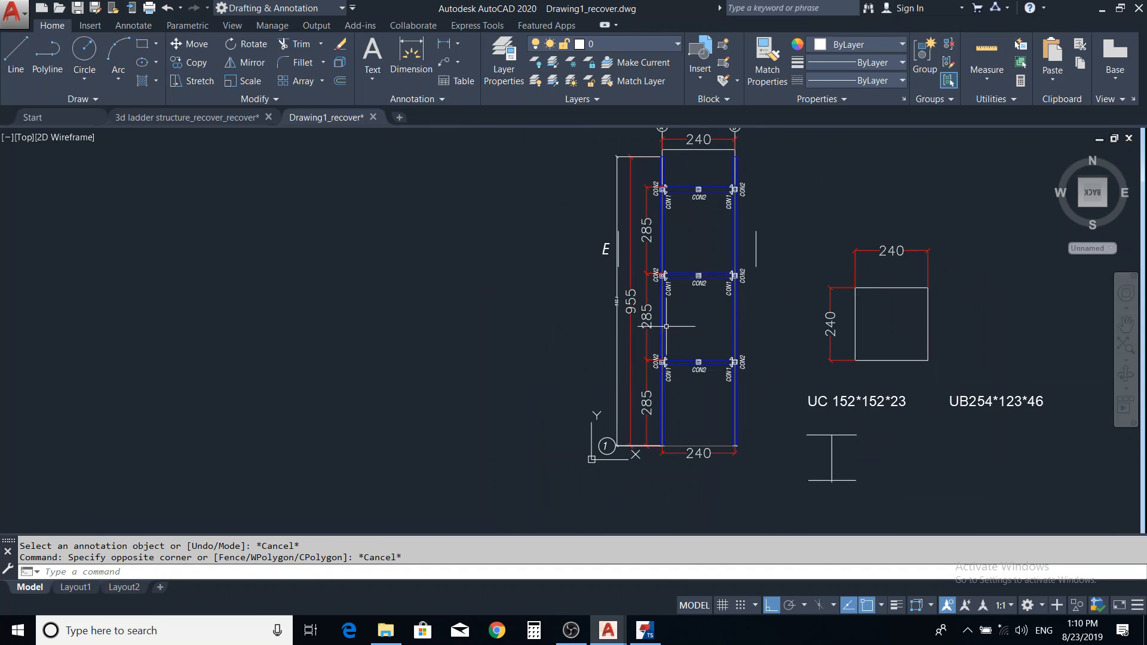
middle_click_drag(644, 326, 629, 331)
middle_click_drag(783, 307, 712, 330)
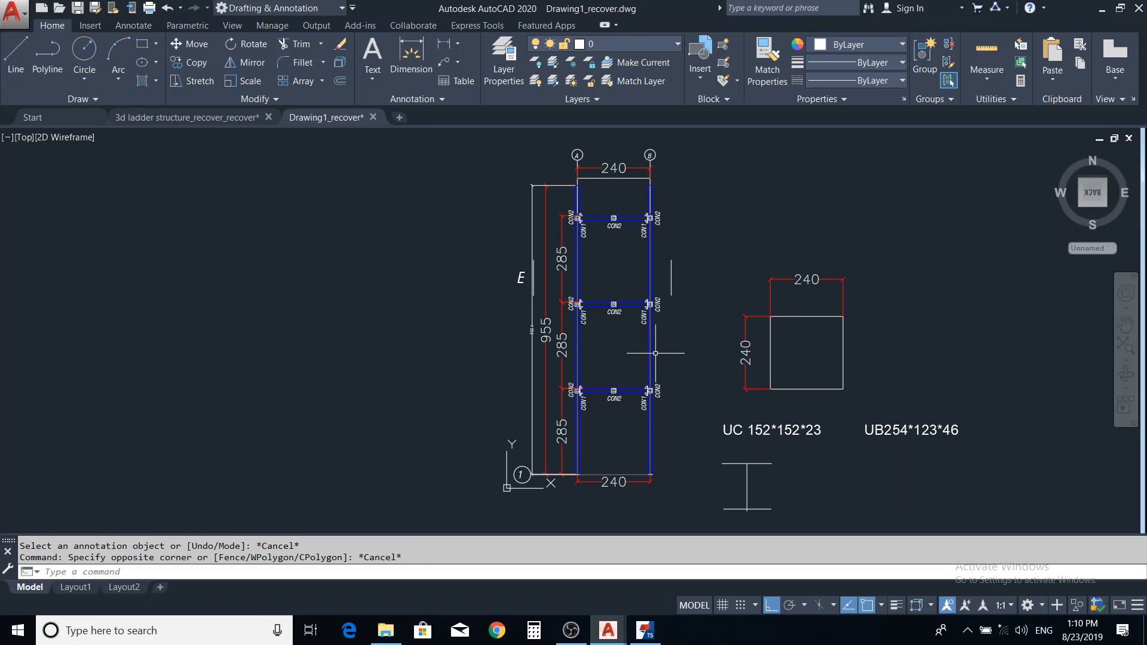
Switch to Tekla Structures and set the interface language to French, acknowledging the restart notice.
left_click(648, 635)
scroll(633, 360, "down", 2)
middle_click_drag(678, 417, 608, 405)
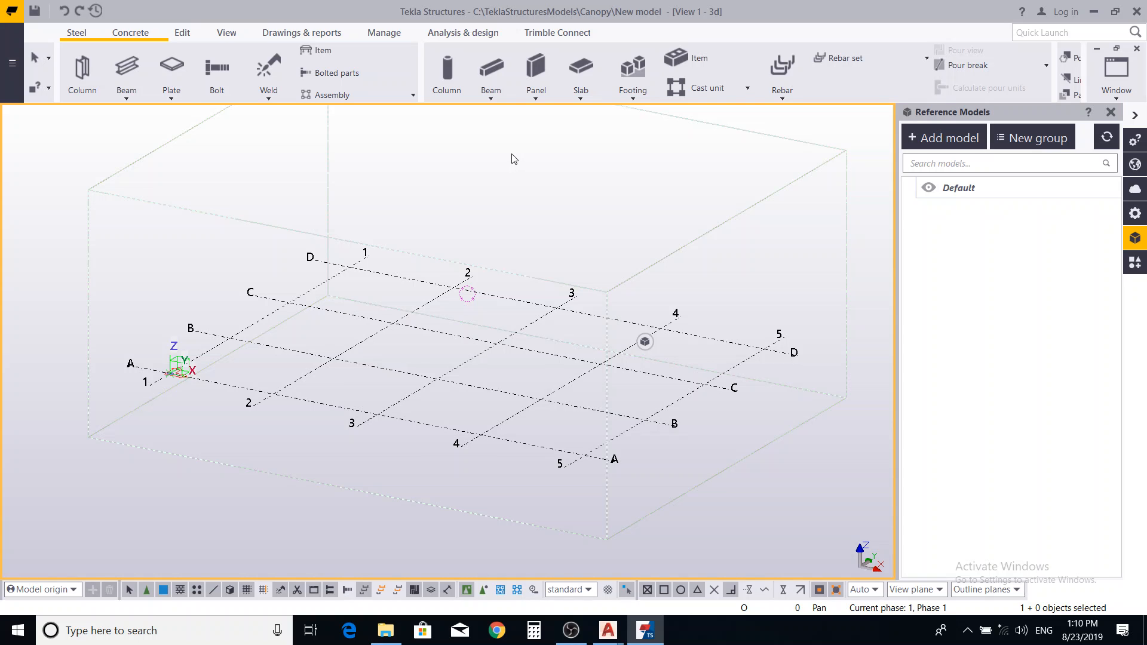
middle_click_drag(505, 241, 508, 236)
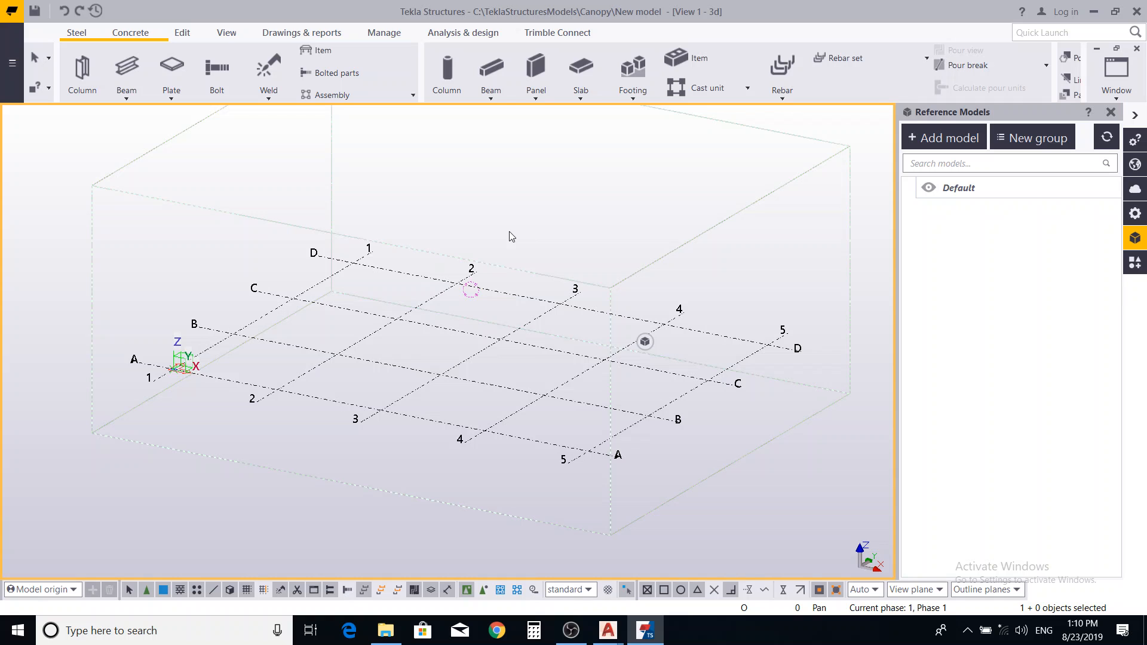
left_click(14, 71)
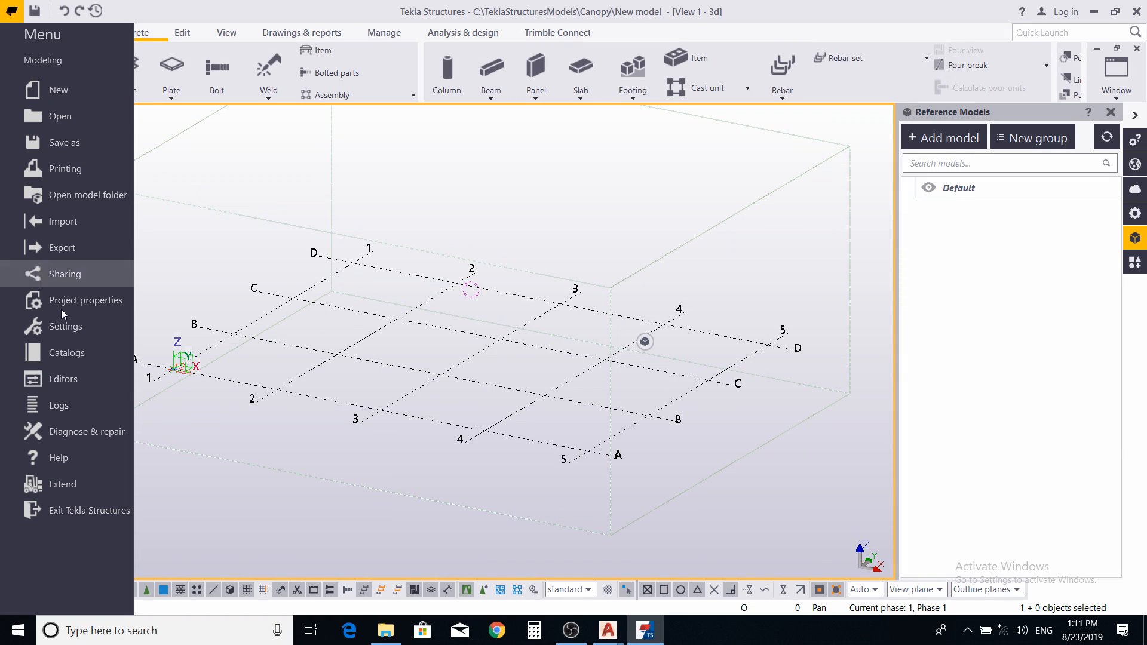
left_click(71, 329)
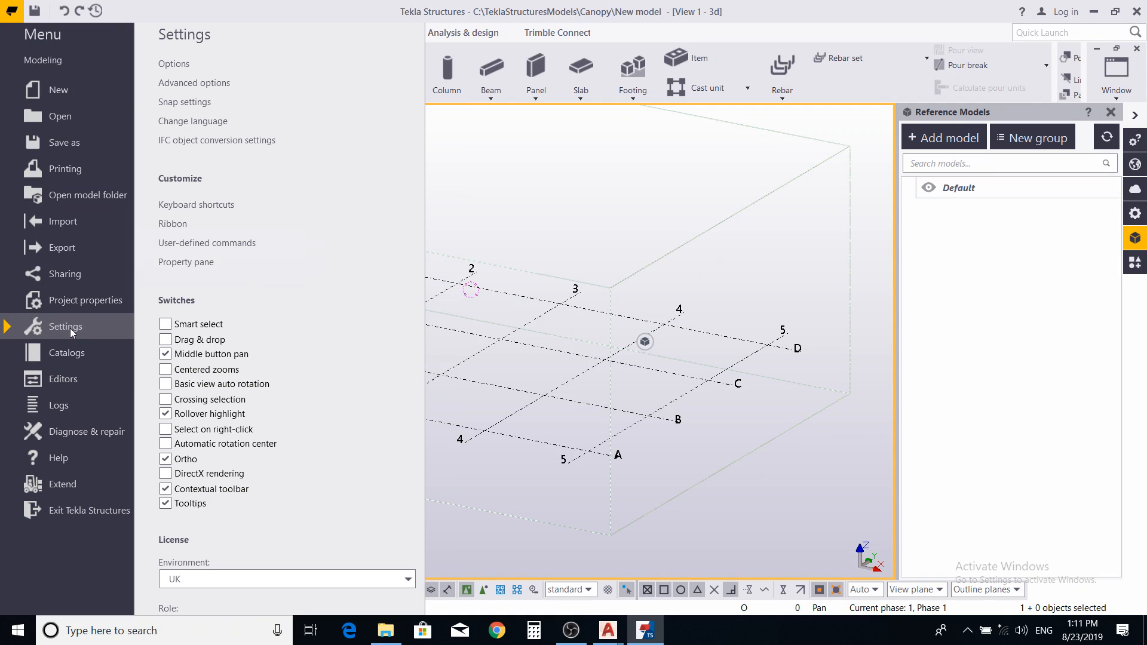
left_click(214, 125)
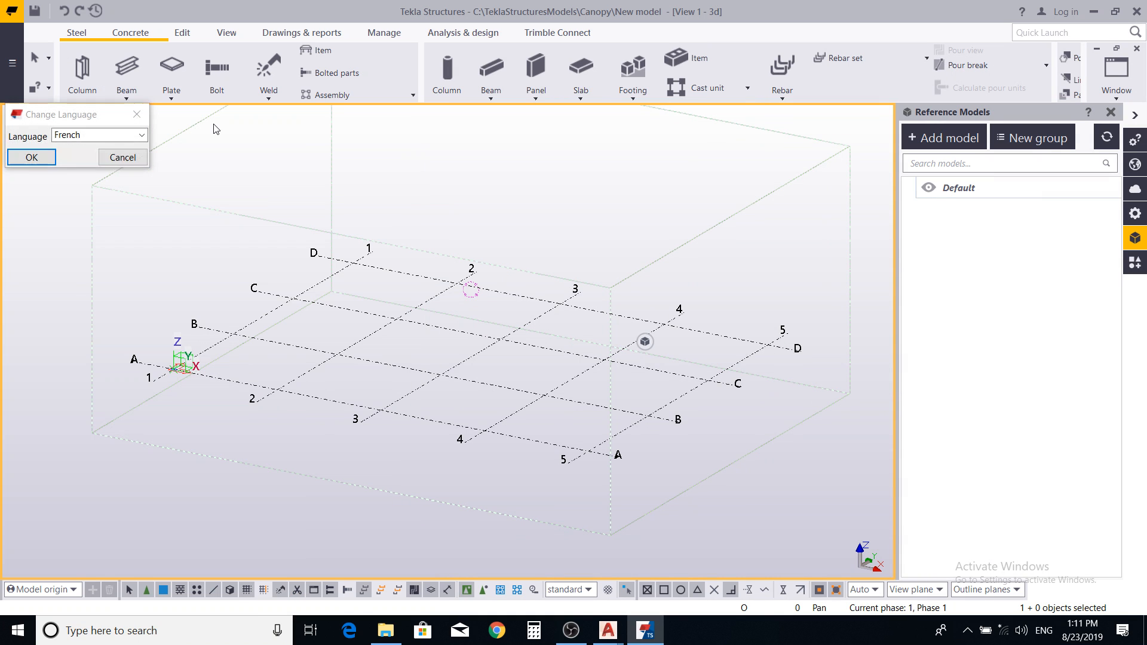
left_click(108, 137)
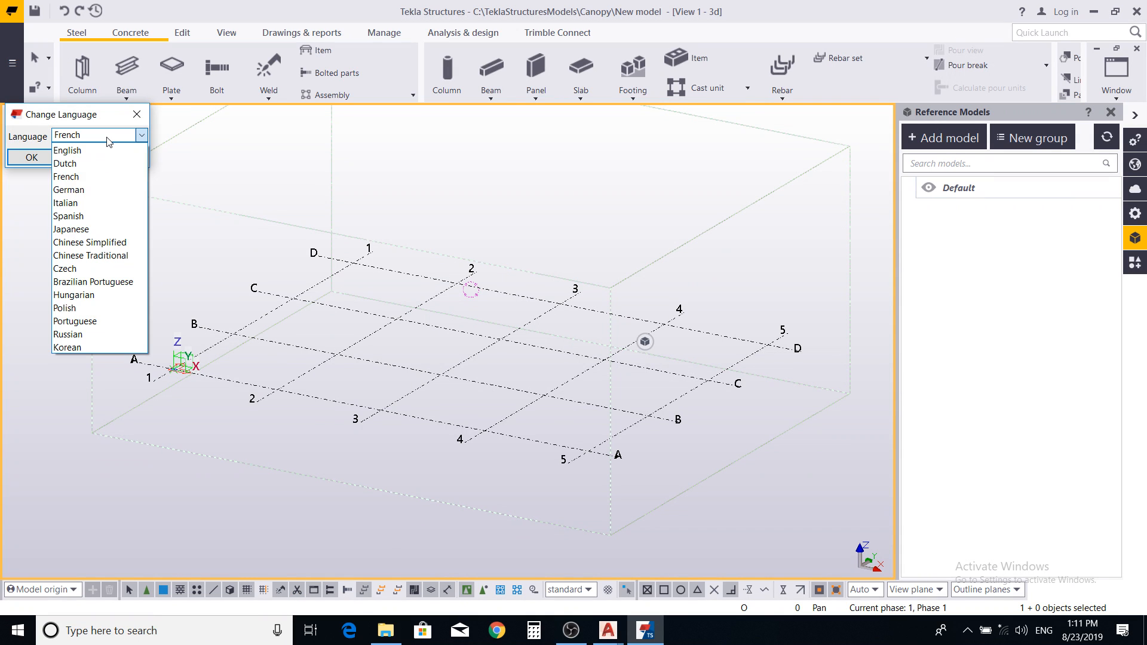
left_click(88, 177)
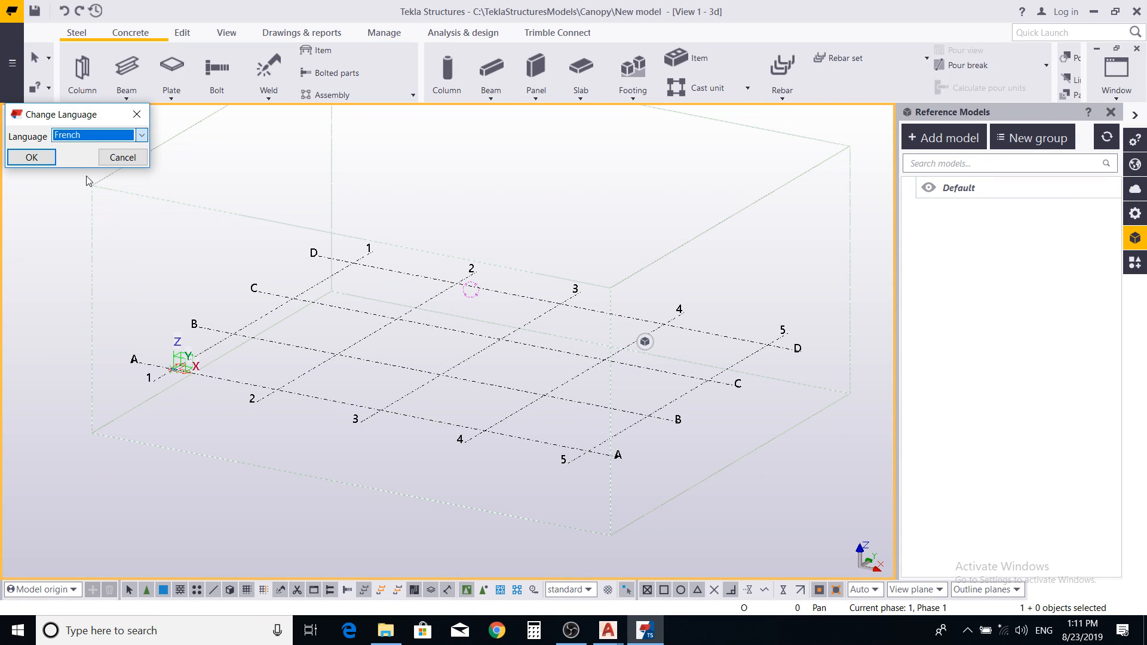
left_click(32, 157)
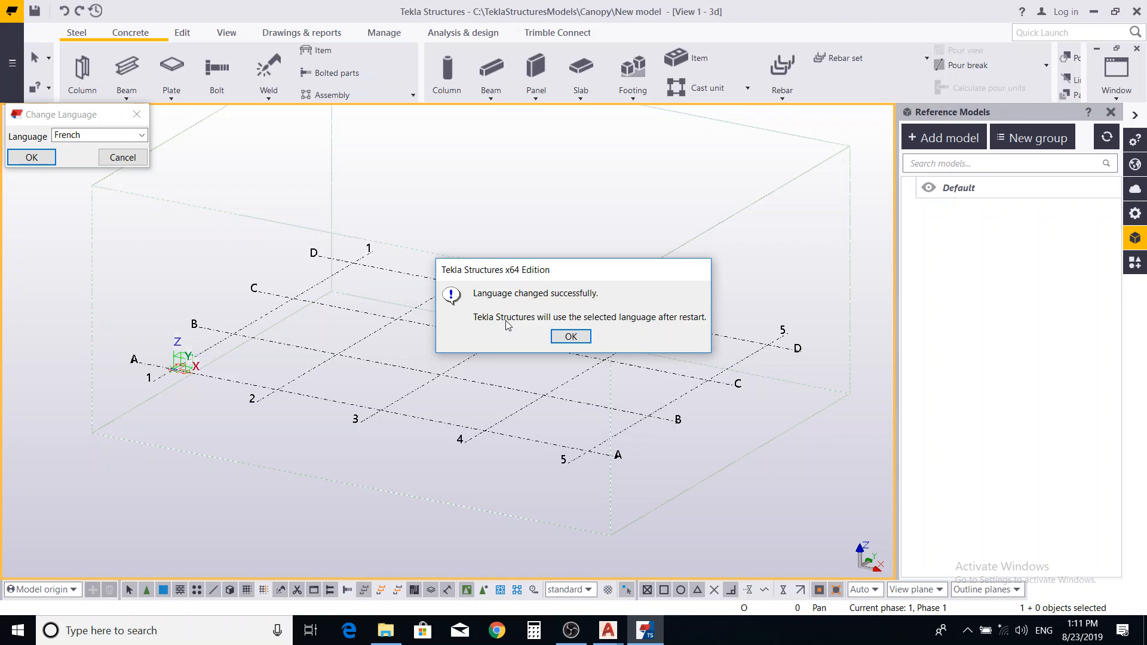
left_click(570, 336)
Open the model grid's properties and set both the X and Y coordinates to 0.00 2400.00.
middle_click_drag(479, 234, 484, 209)
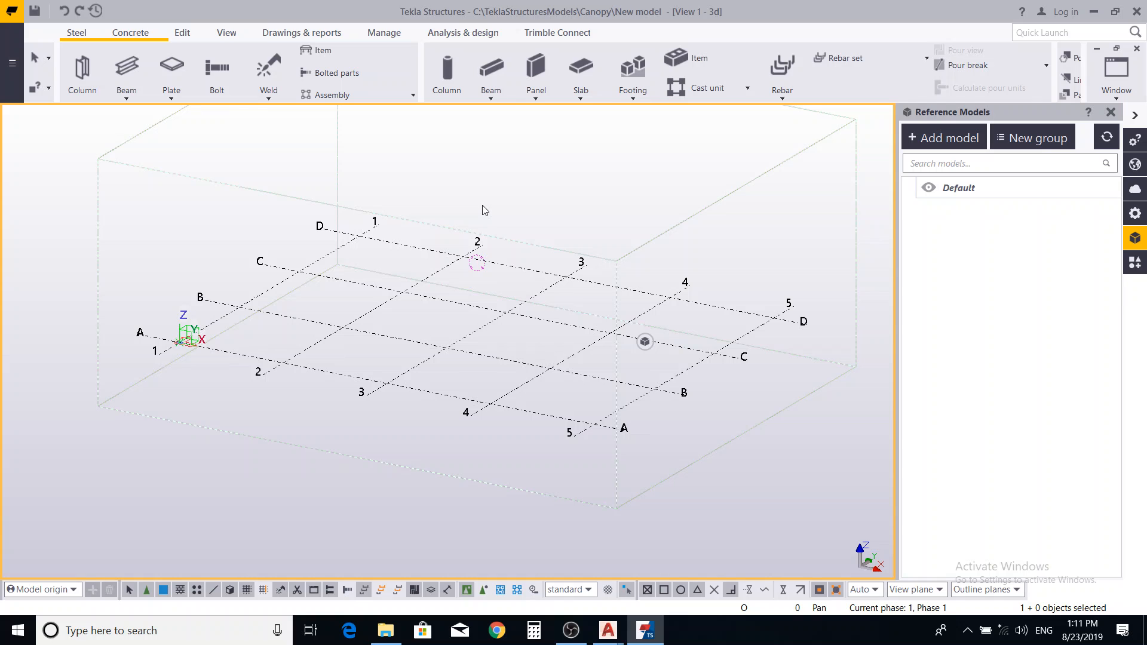
middle_click_drag(498, 219, 514, 274)
scroll(480, 380, "up", 3)
middle_click_drag(494, 370, 536, 364)
scroll(505, 382, "down", 2)
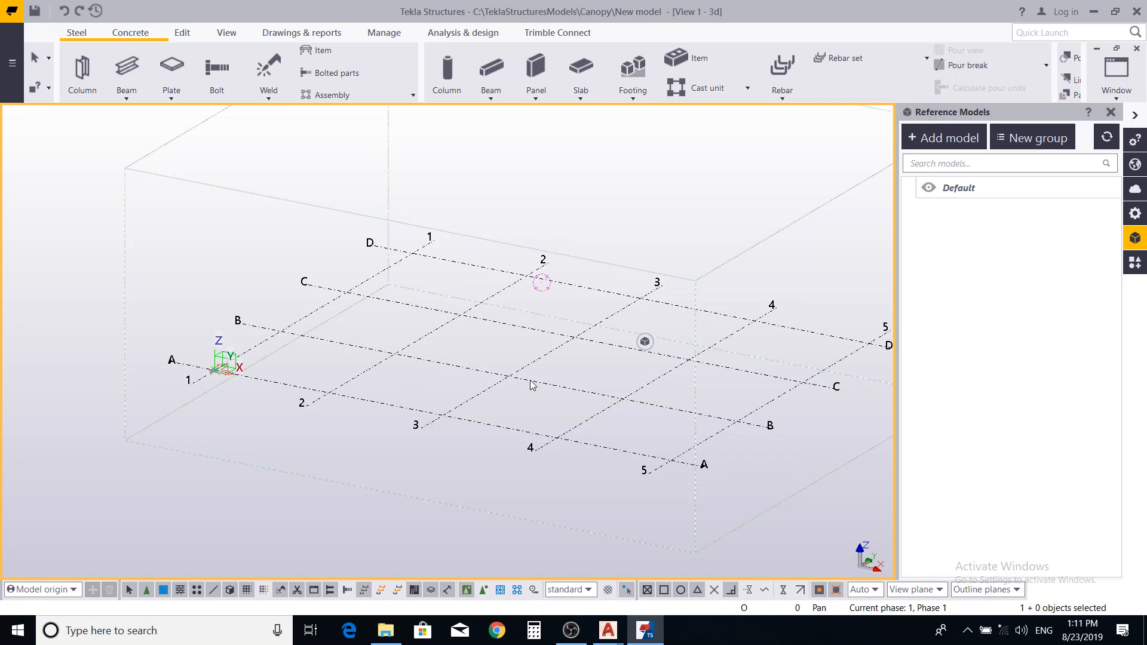
double_click(530, 384)
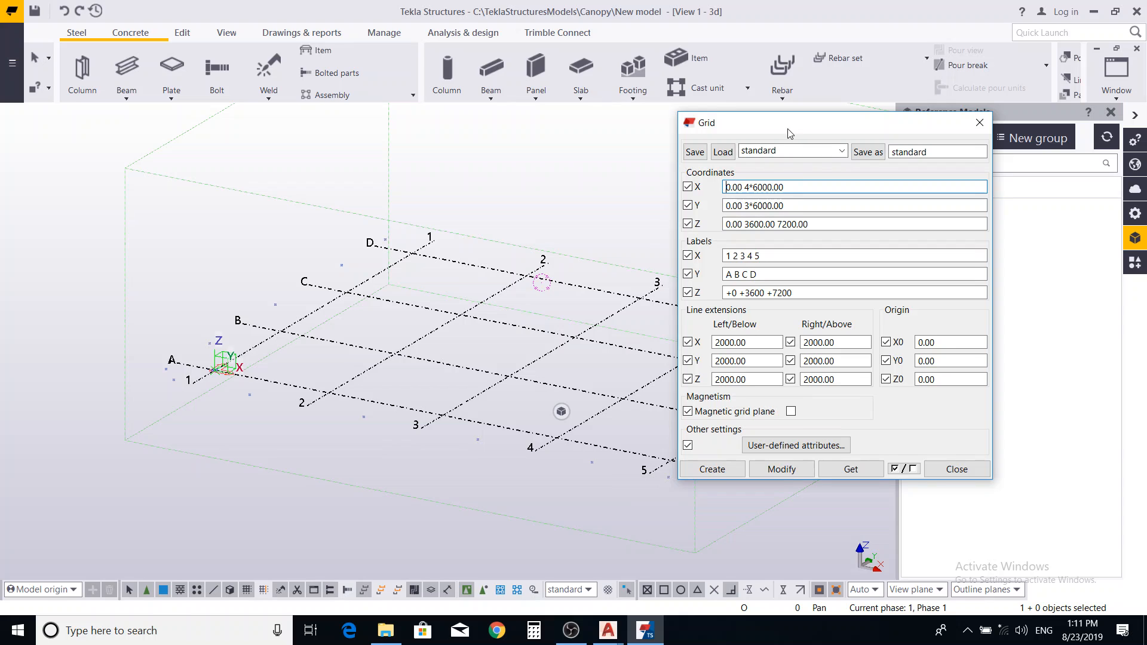
left_click_drag(788, 122, 775, 112)
left_click(770, 177)
left_click_drag(770, 178, 733, 178)
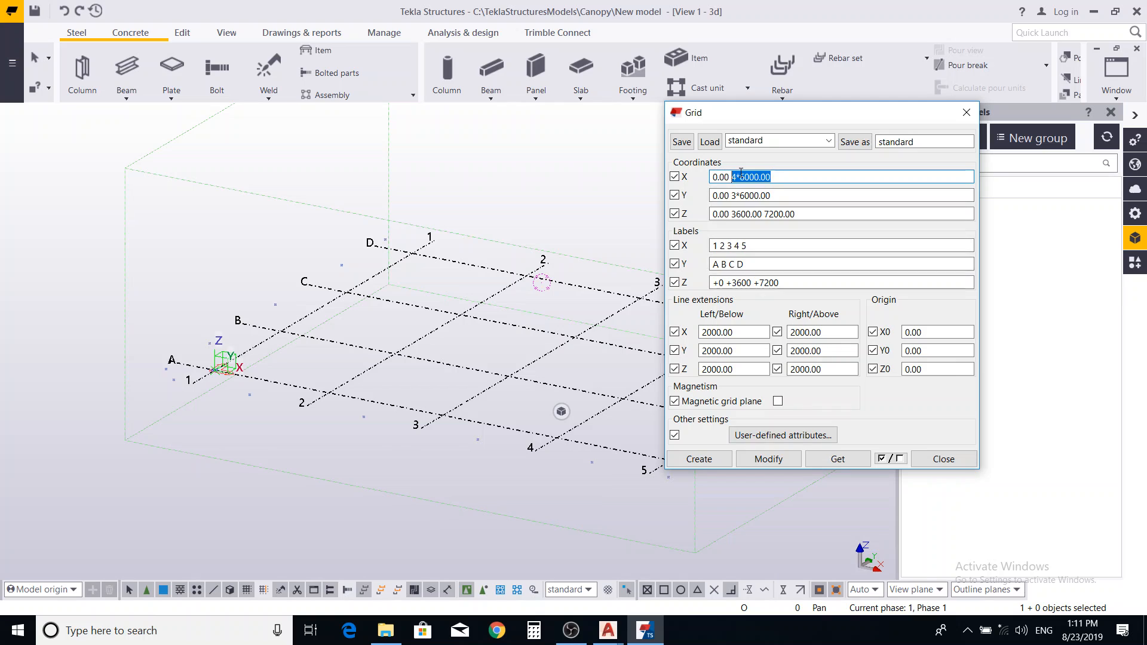
type("2400")
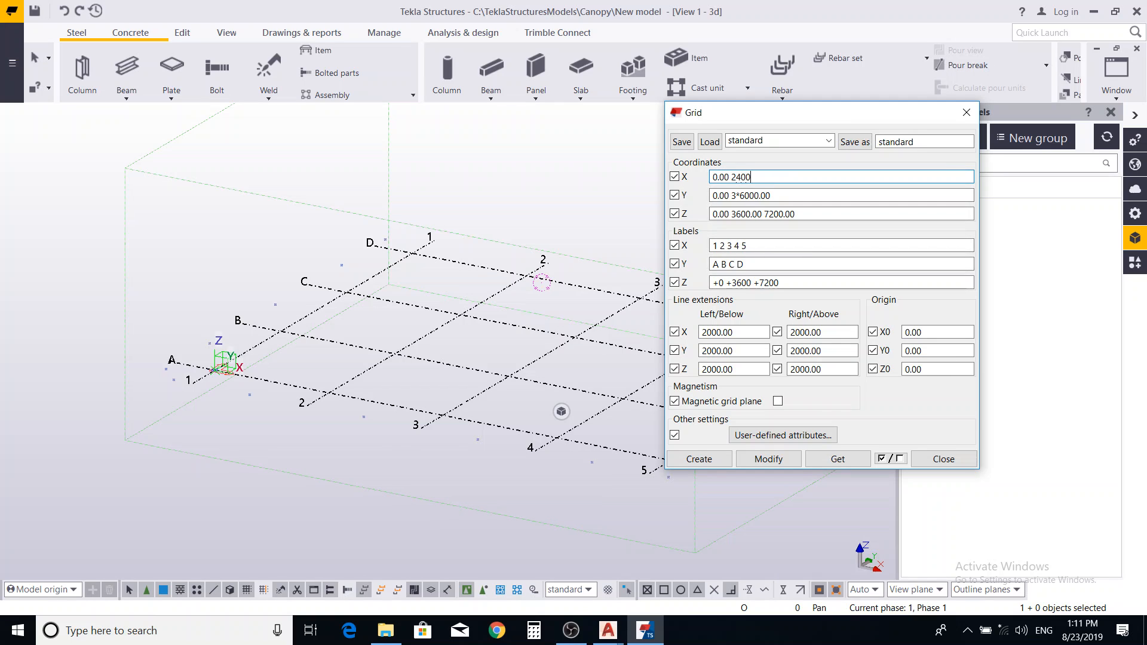
left_click_drag(772, 195, 732, 196)
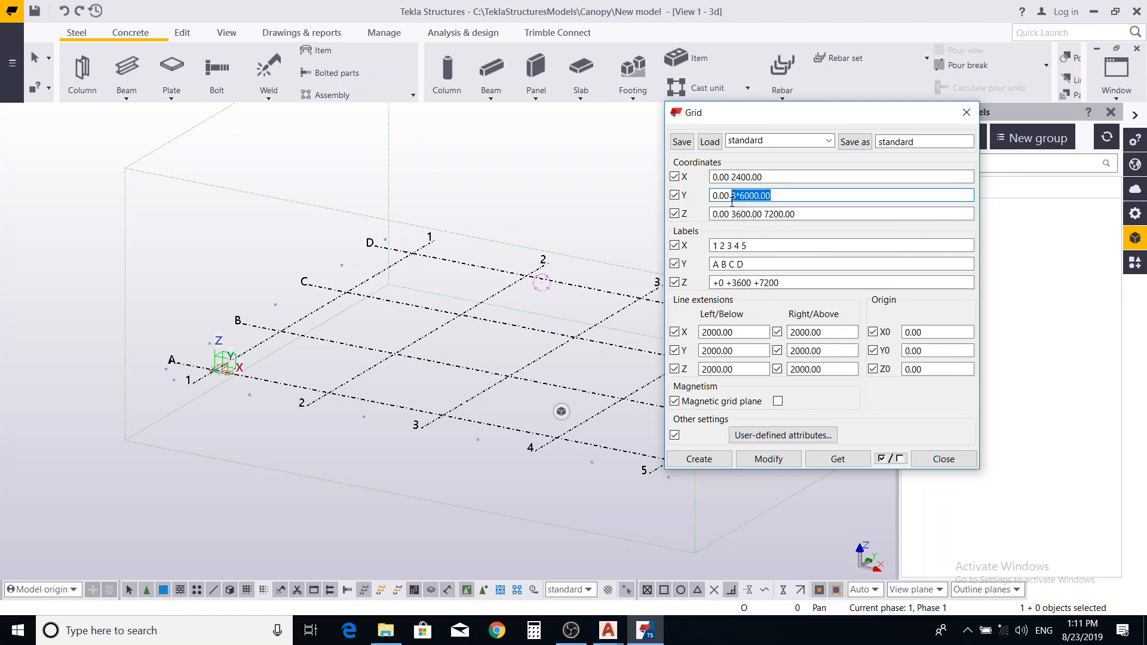
type("2400")
type(".00")
Set the grid's Z coordinates to 0.00 2850.00 5700.00 8550.00 9550.00, checking the level spacings on the AutoCAD ladder elevation.
left_click_drag(796, 214, 732, 226)
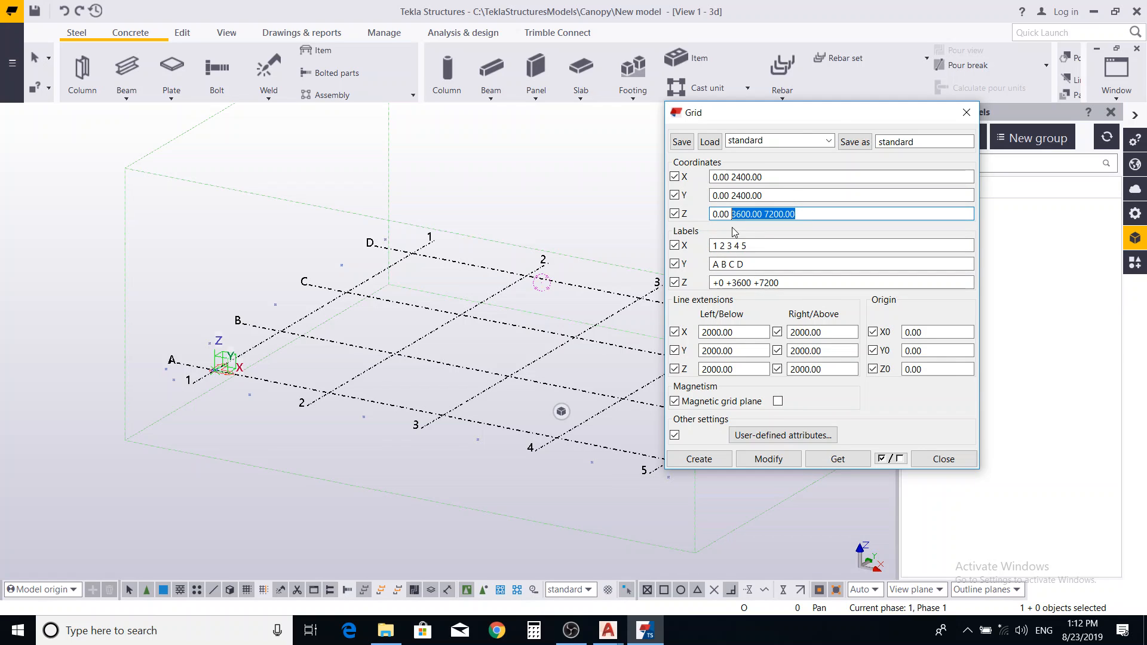
type("2850")
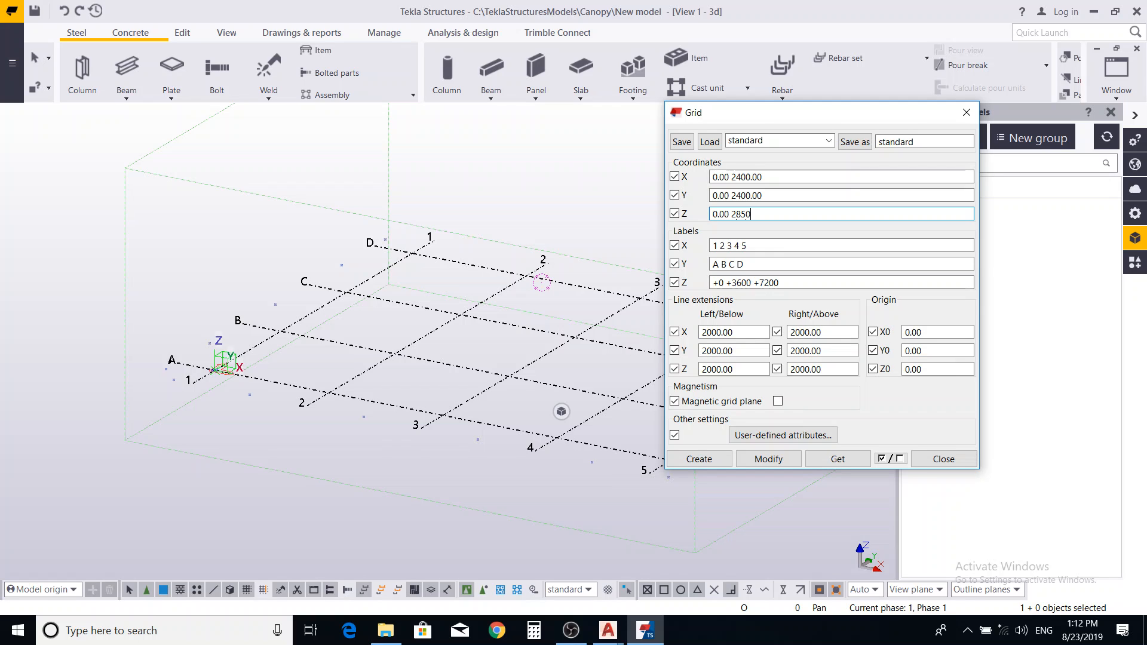
left_click(608, 630)
left_click(677, 581)
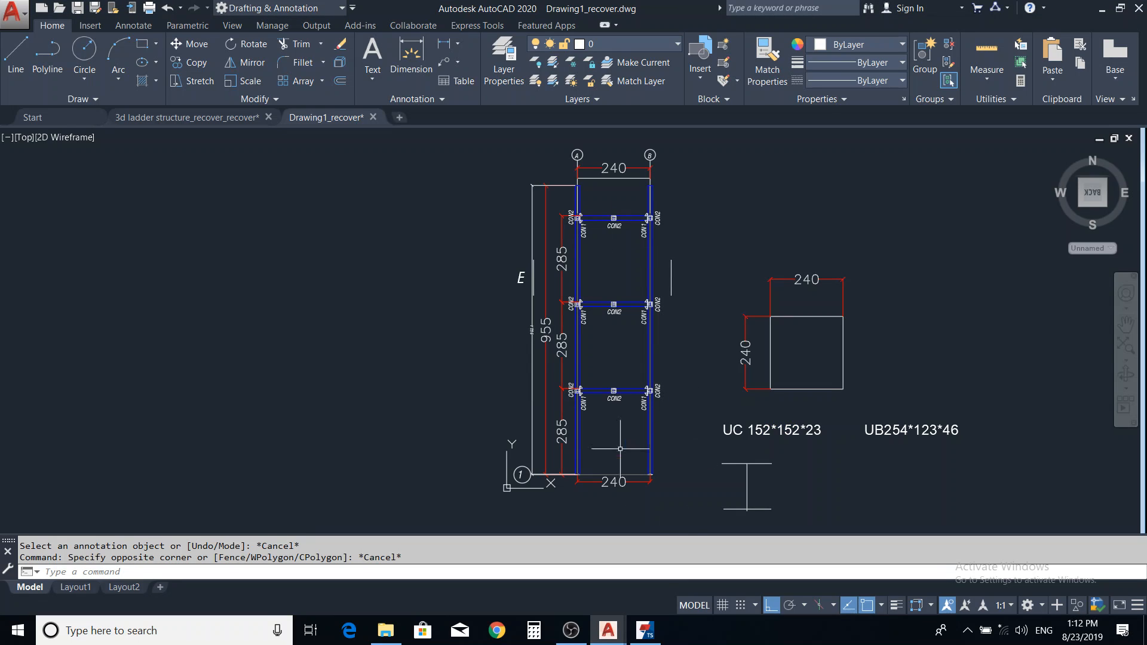
left_click(645, 630)
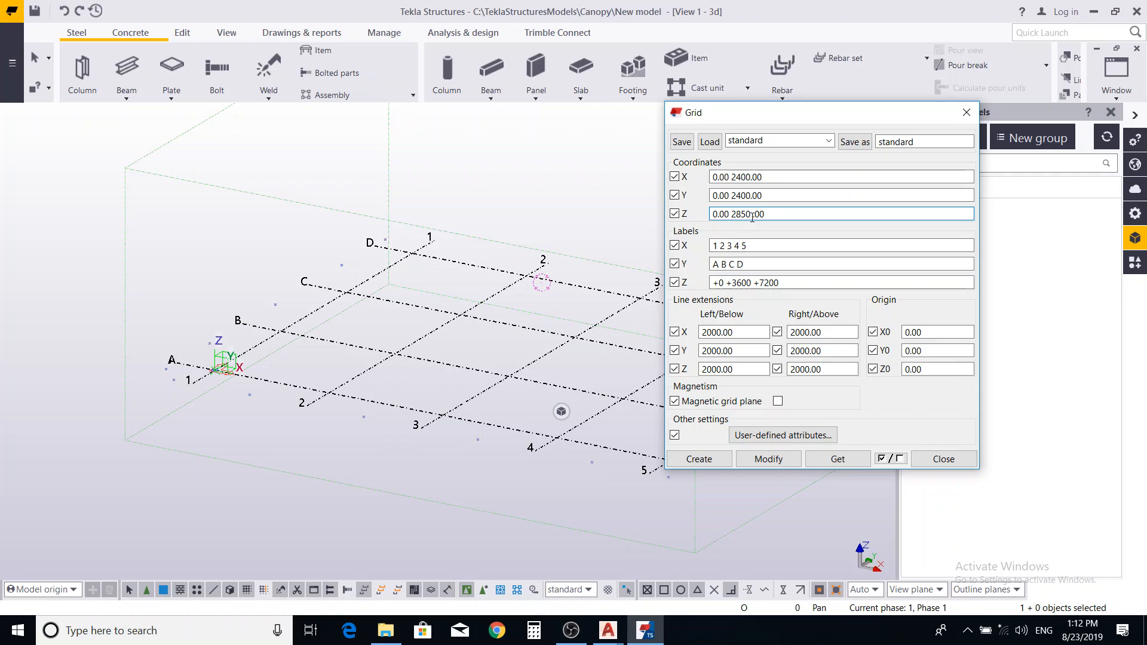
key("BackSpace")
left_click(774, 211)
type("5700  8550  9550")
key("Tab")
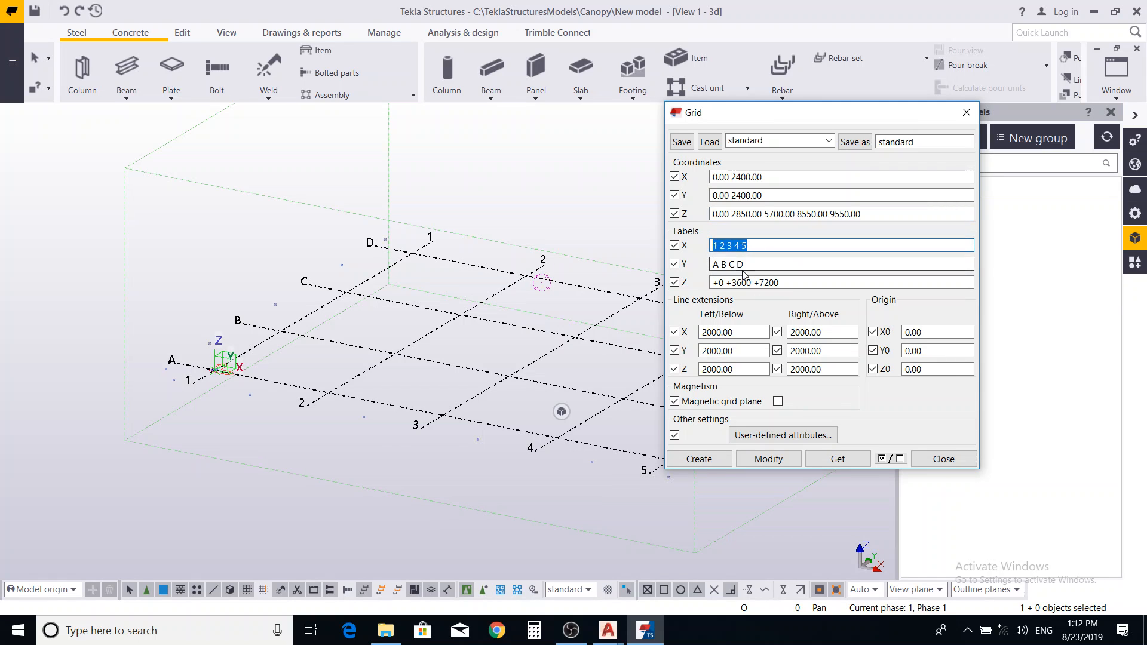
Label the grid's X lines A B and its Y lines 1 2.
middle_click_drag(548, 470, 520, 471)
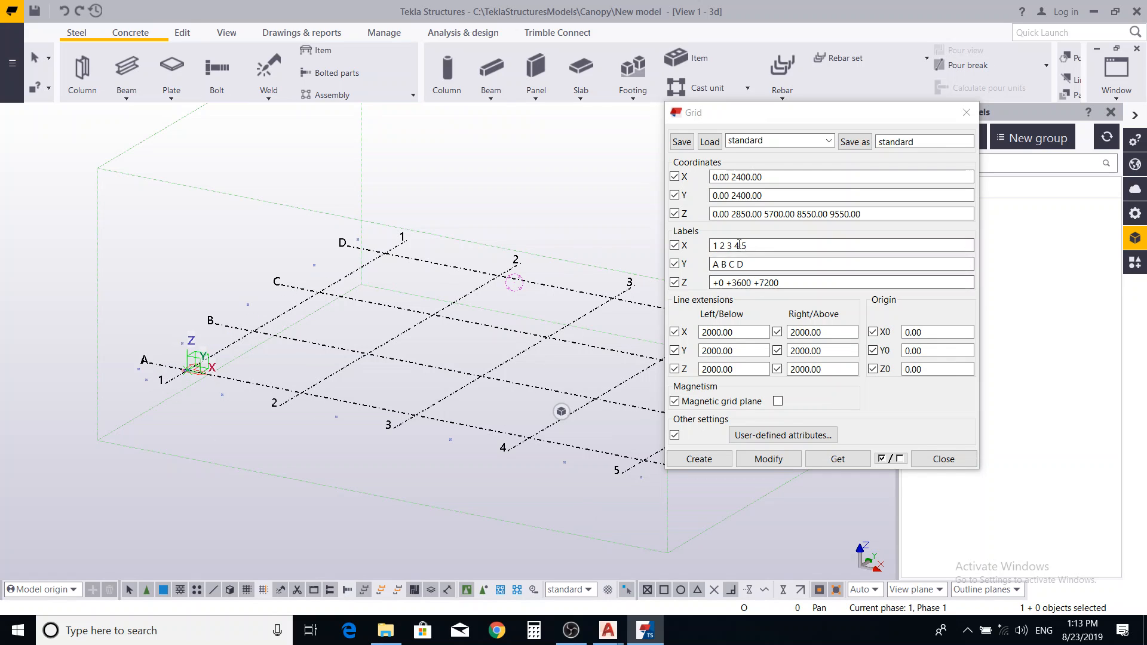
left_click_drag(755, 245, 696, 246)
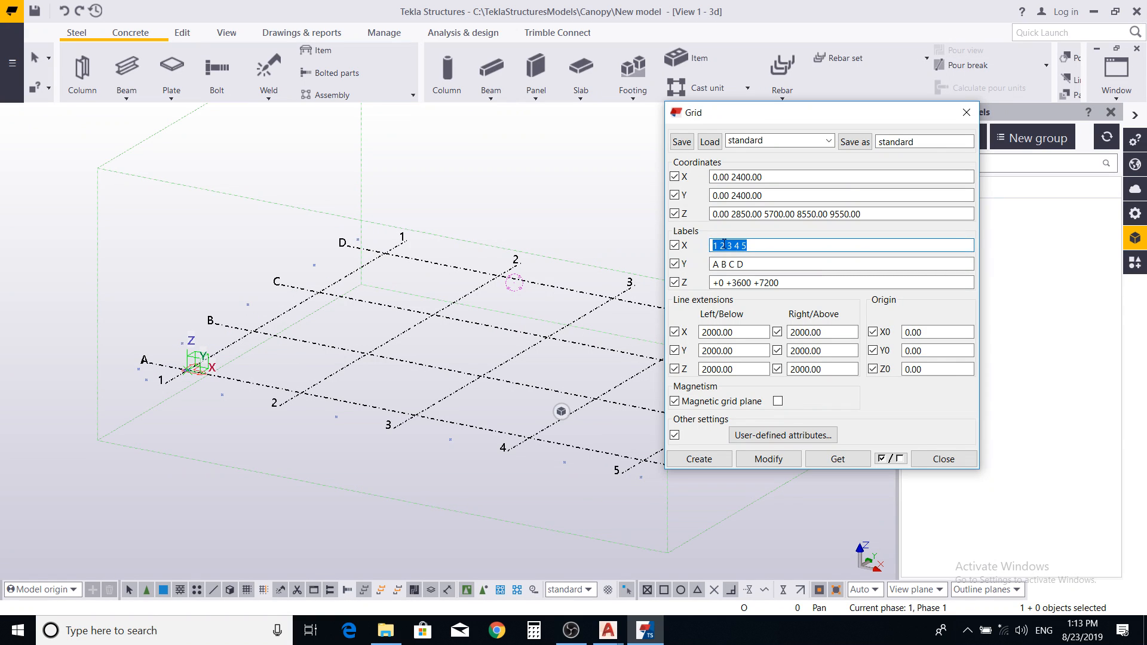
type("A")
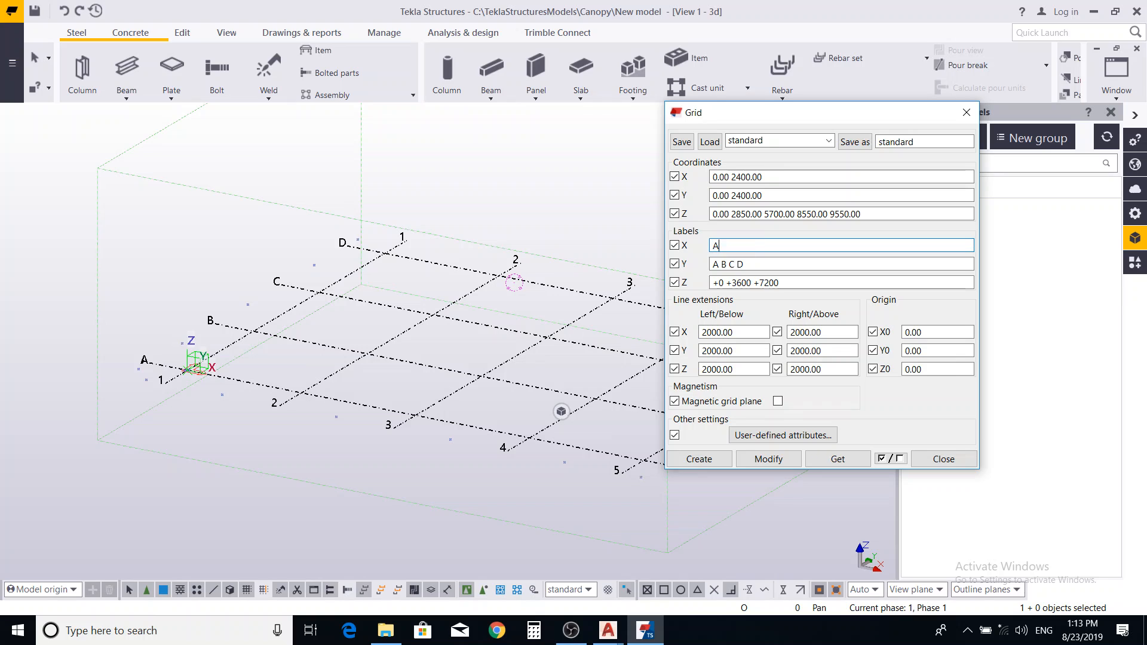
type(" B")
left_click_drag(746, 266, 696, 275)
type("1")
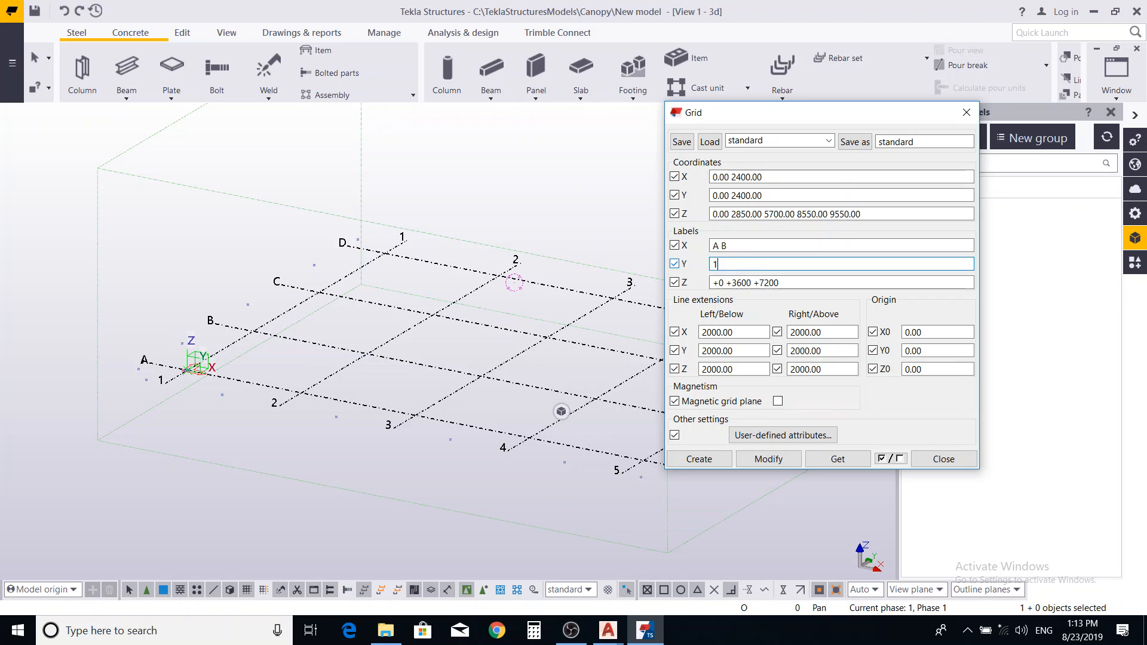
type(" 2")
Set the grid's Z labels to +0 +2850.00 +5700.00 +8550.00 +9550.00, reusing the values from the Z coordinates.
left_click_drag(780, 283, 738, 290)
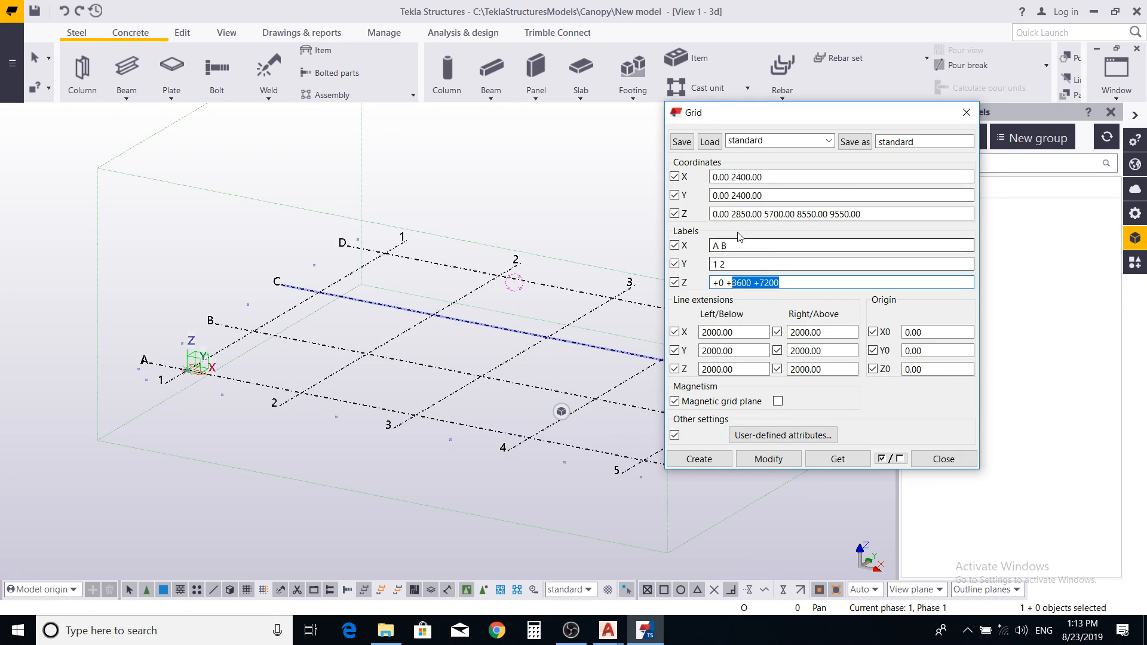
left_click_drag(731, 214, 863, 216)
key("ctrl+c")
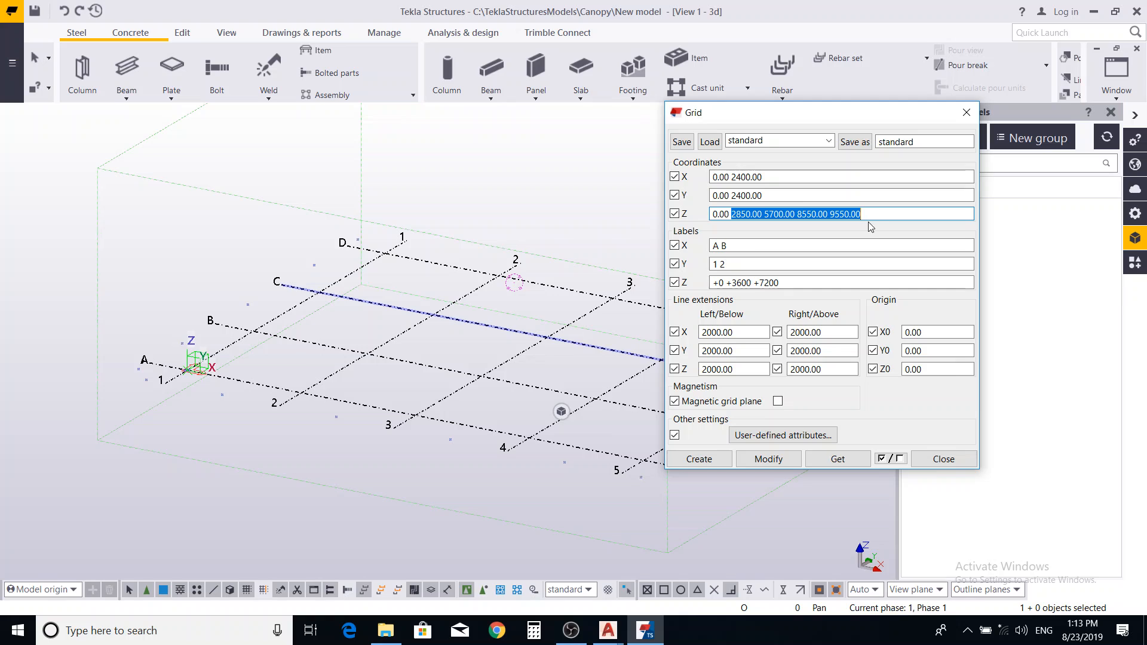
left_click_drag(782, 283, 733, 298)
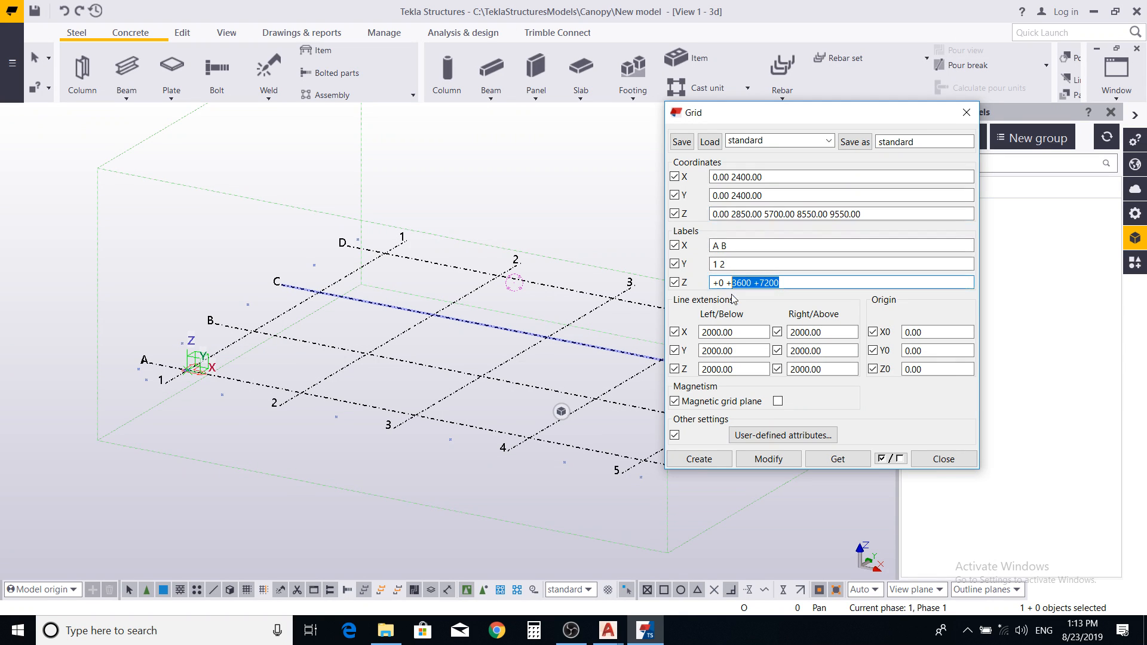
key("ctrl+v")
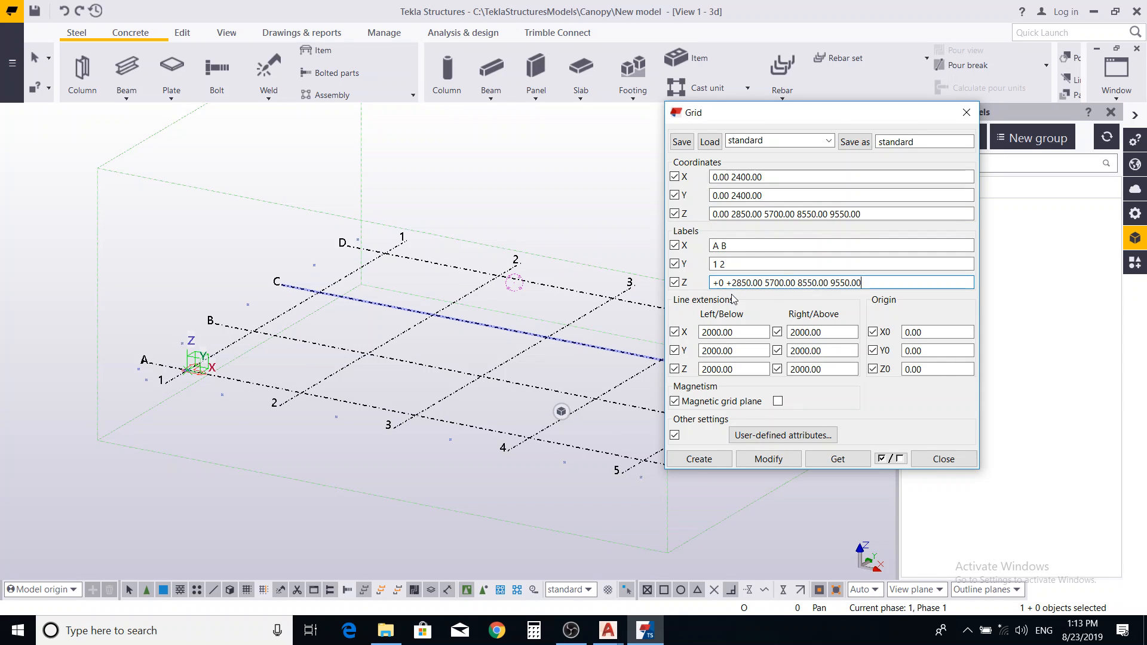
left_click(765, 283)
type("+0 ")
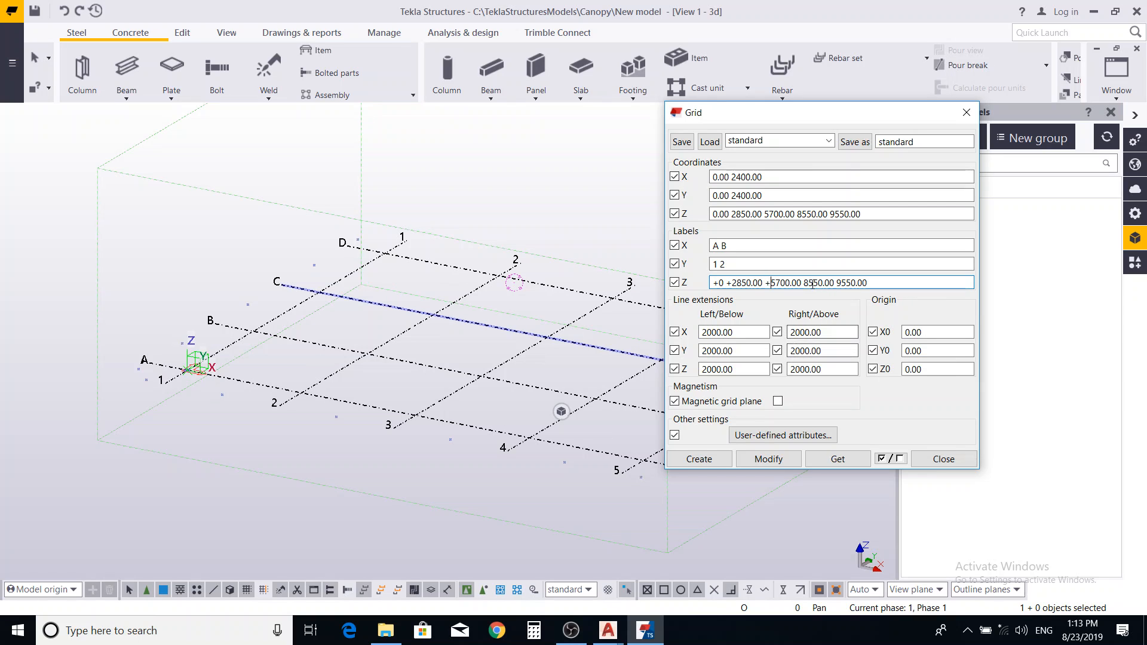
type("+")
left_click(847, 283)
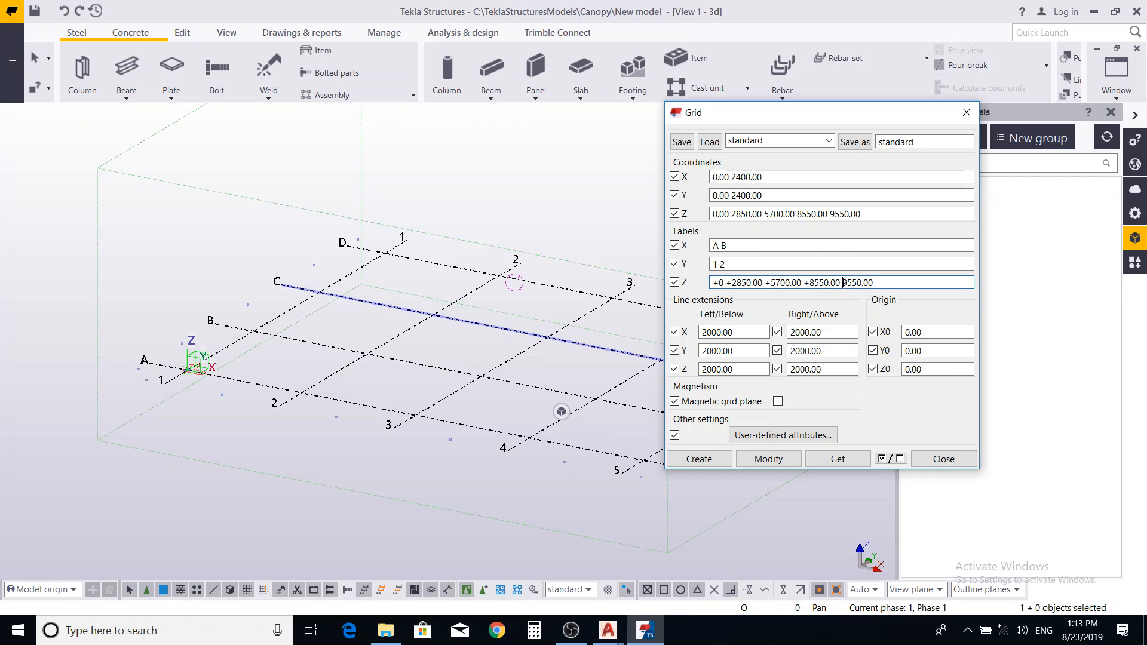
type("+")
Apply the new coordinates and labels to the grid, accept the replacement of the grid lines, and close the grid's properties.
left_click(786, 463)
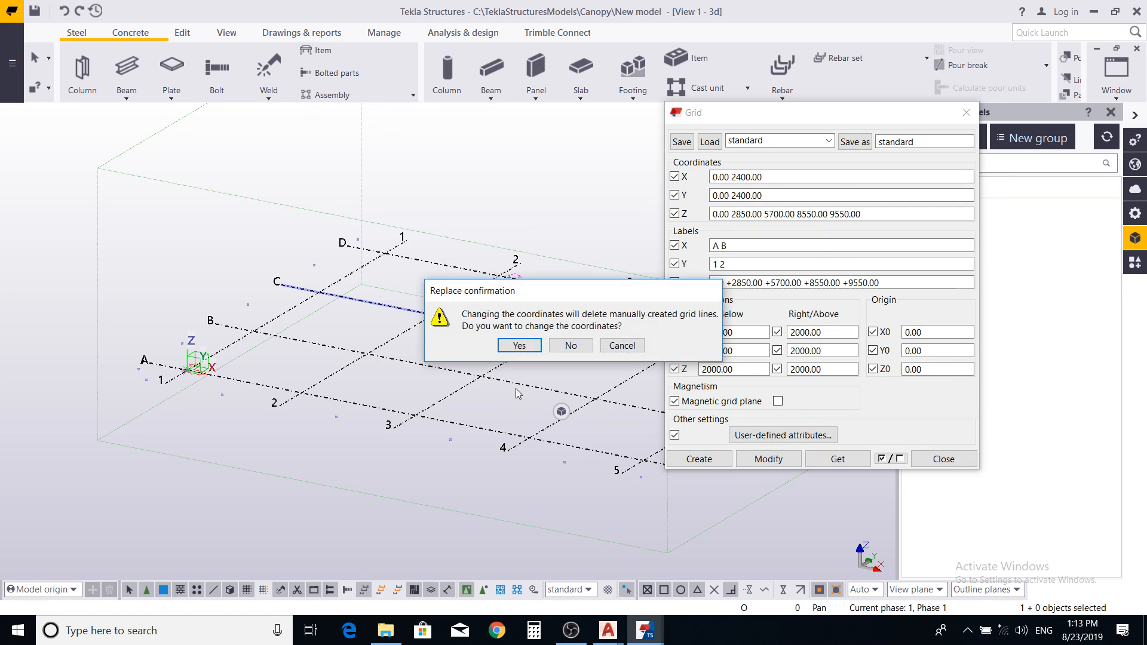
left_click(519, 346)
scroll(227, 364, "up", 5)
scroll(421, 325, "down", 3)
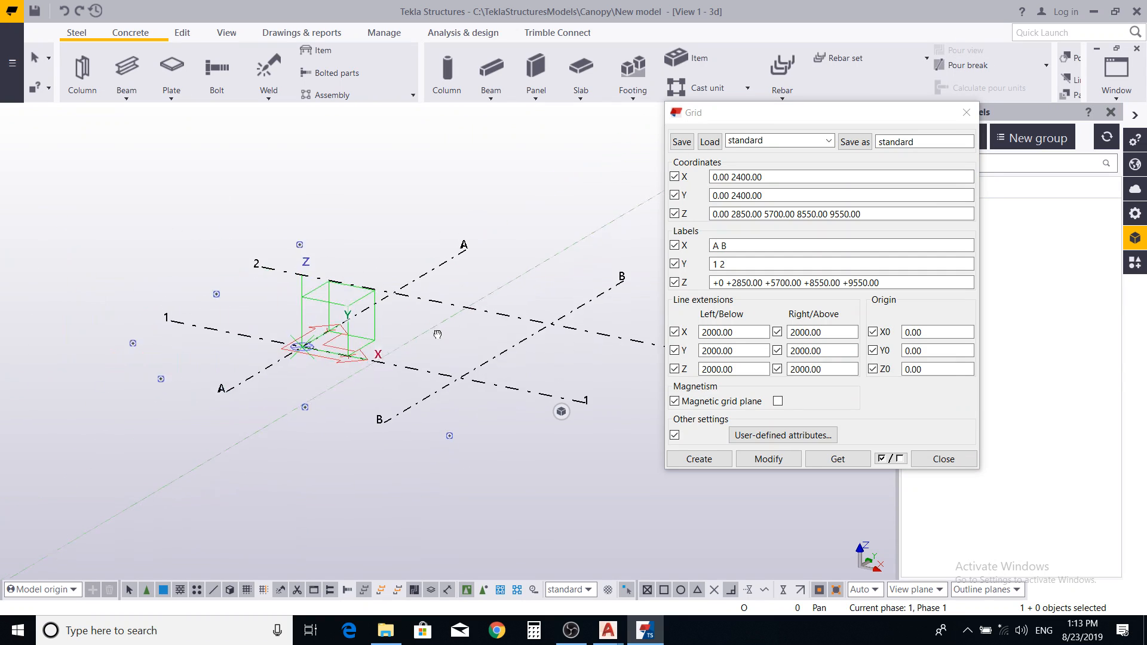
left_click(963, 462)
scroll(570, 460, "up", 3)
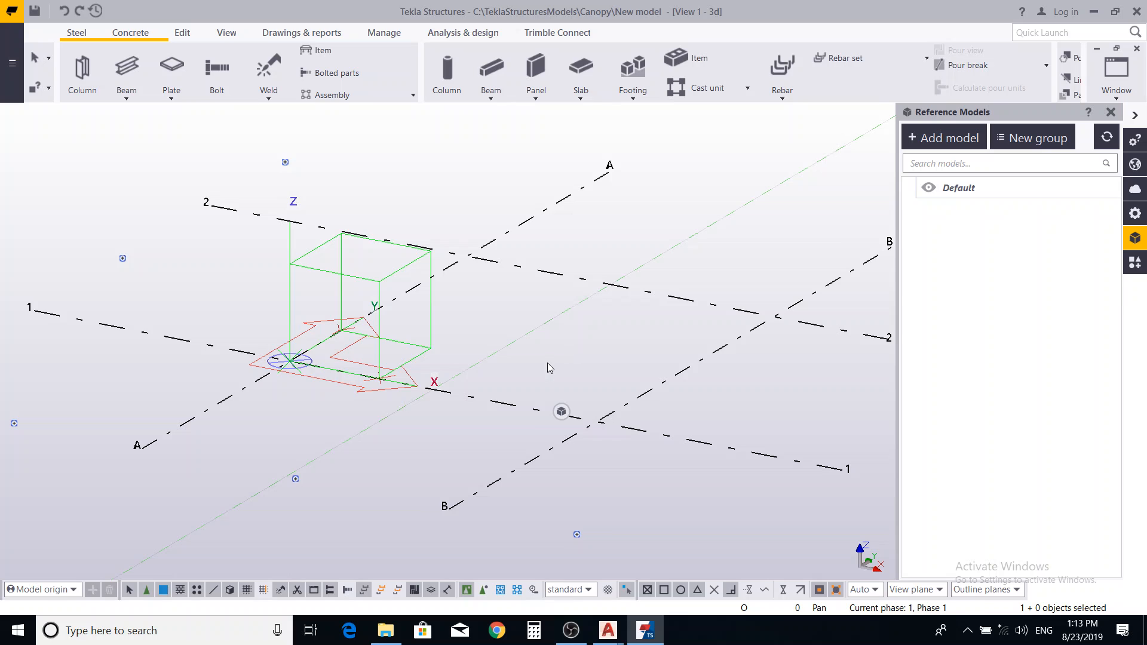
middle_click_drag(547, 363, 506, 373)
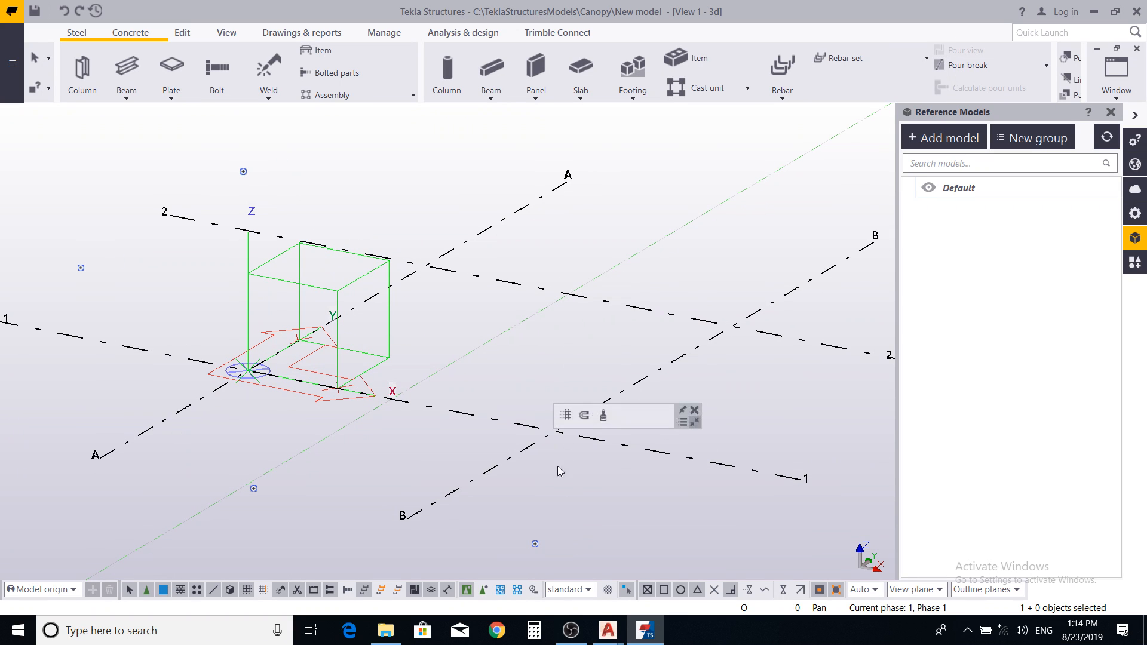
double_click(585, 439)
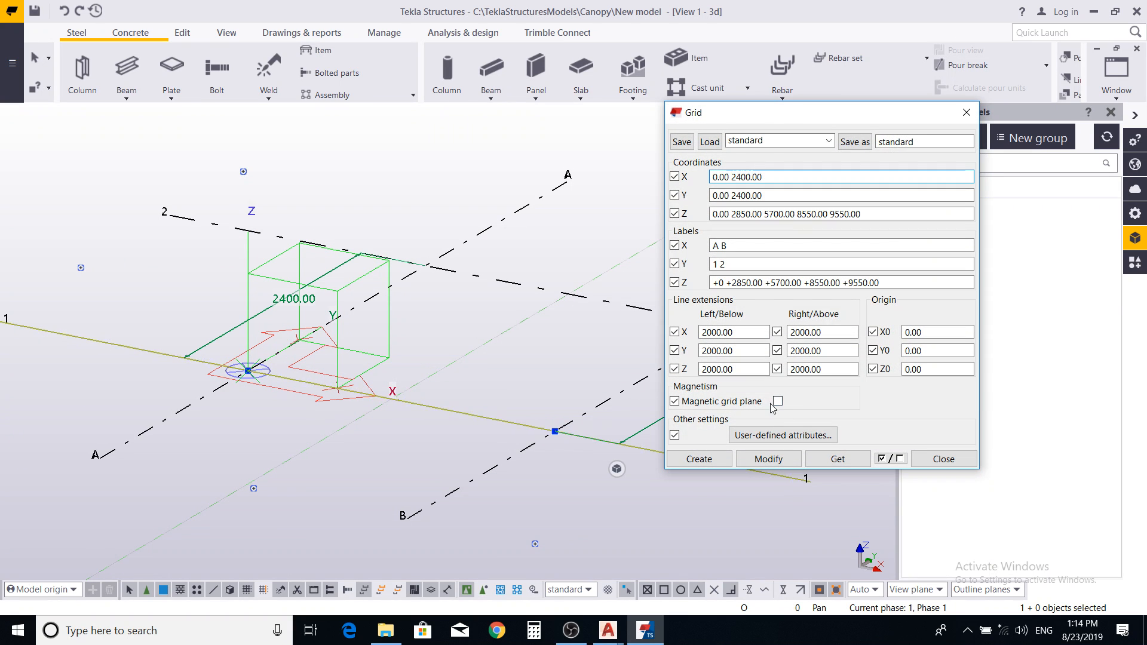
left_click(943, 459)
scroll(535, 392, "down", 3)
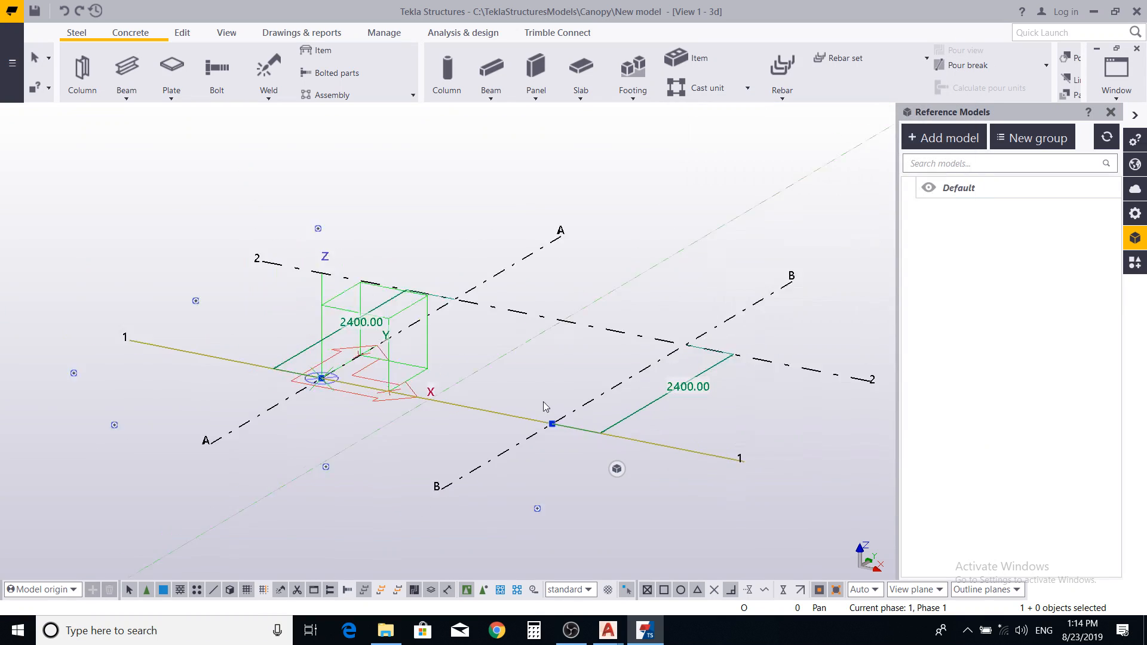
Place steel columns at grid intersections A-1 and B-1.
left_click(82, 70)
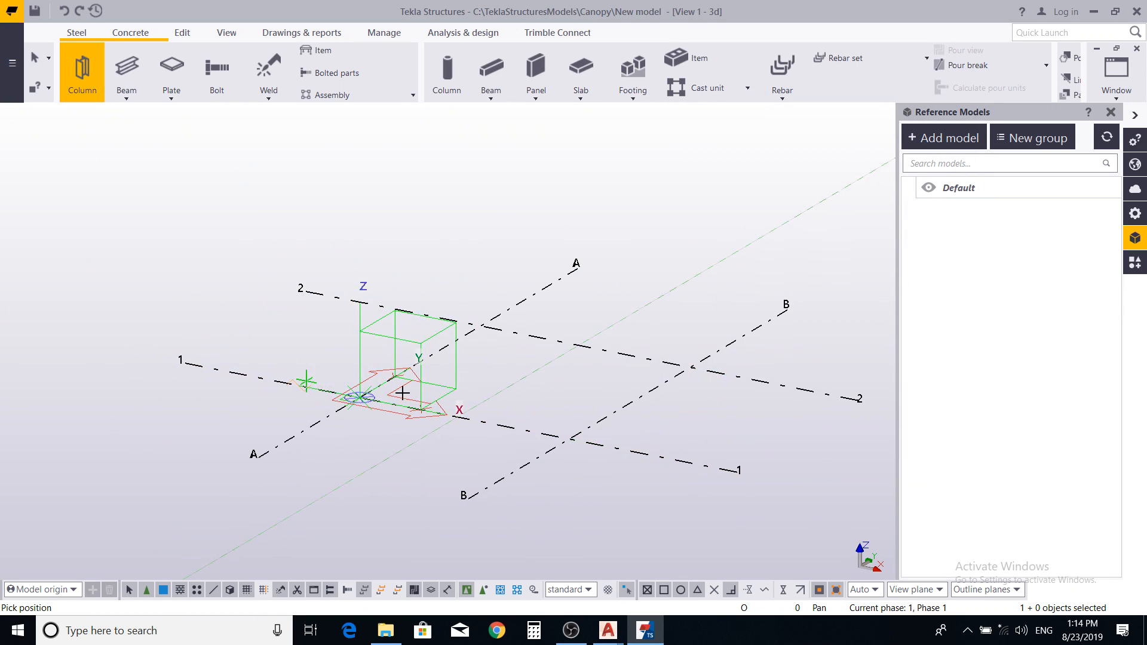
scroll(305, 381, "up", 1)
left_click(379, 404)
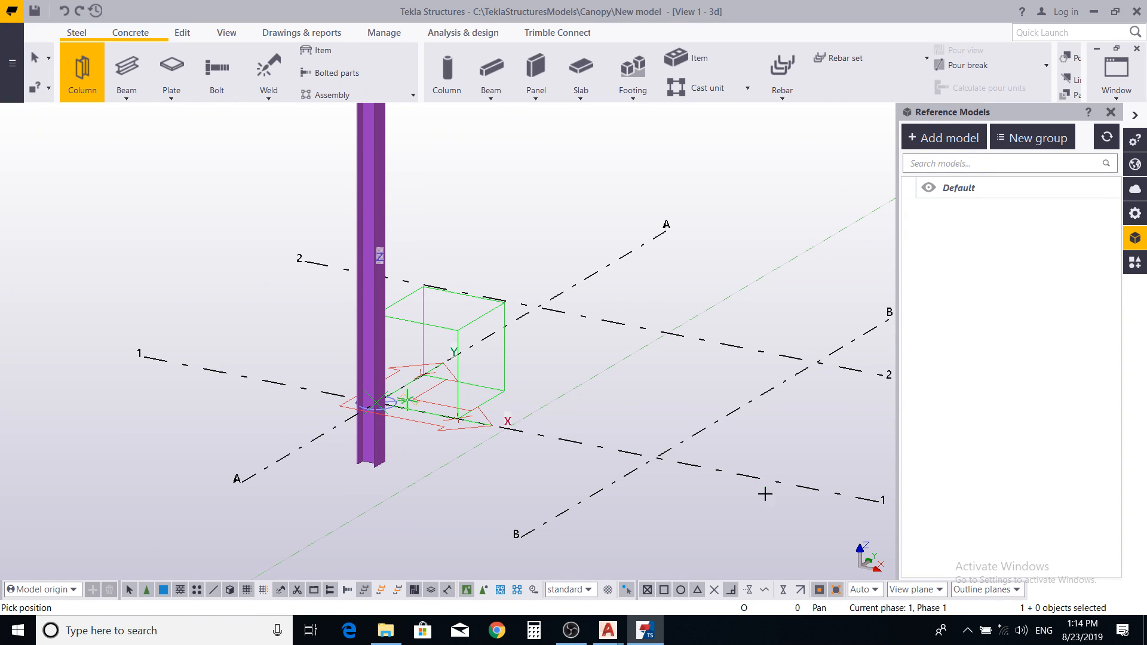
left_click(662, 457)
scroll(681, 490, "down", 2)
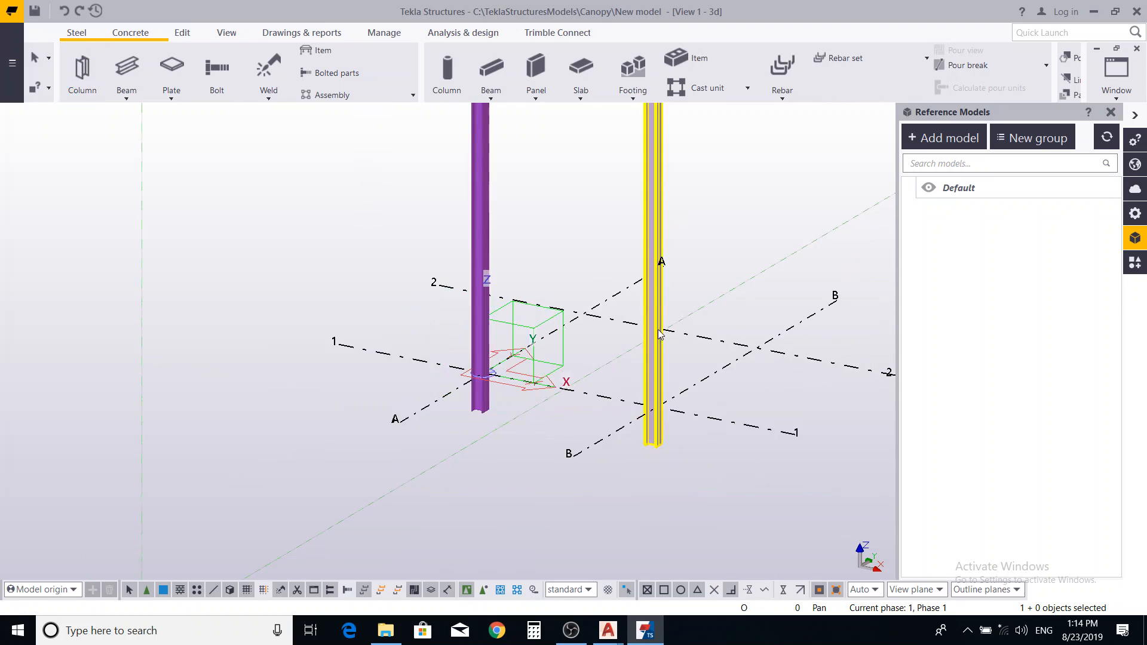
scroll(620, 395, "up", 1)
key("Escape")
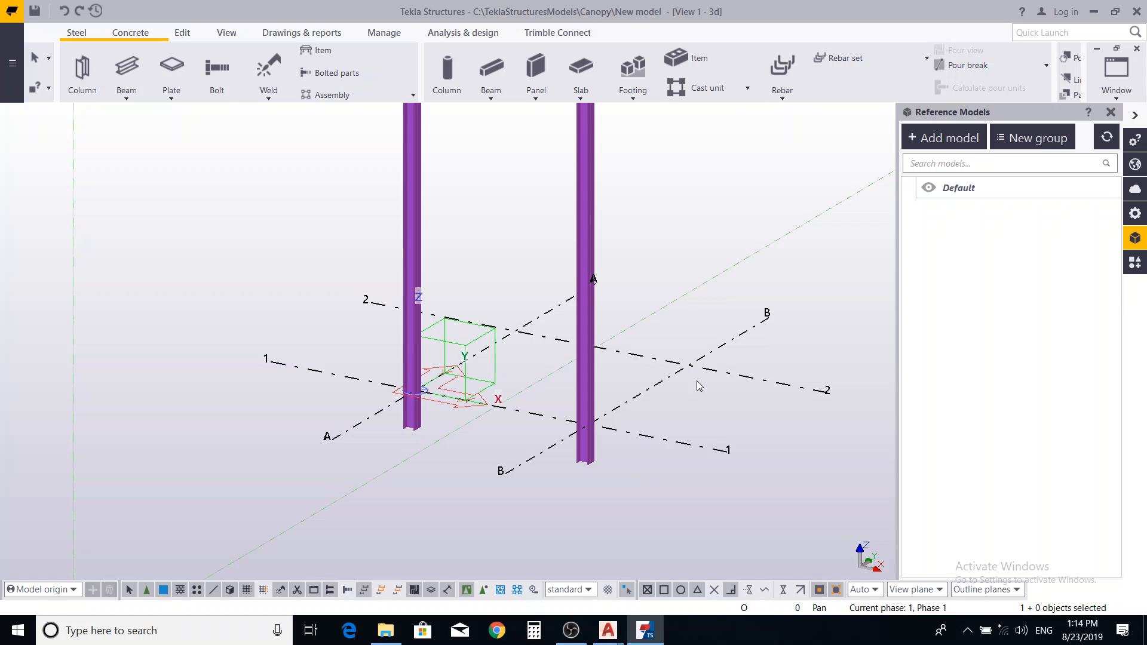
Set the grid's X coordinates to 0.00 5000.00 and apply the change, accepting the replacement of the grid lines.
double_click(710, 375)
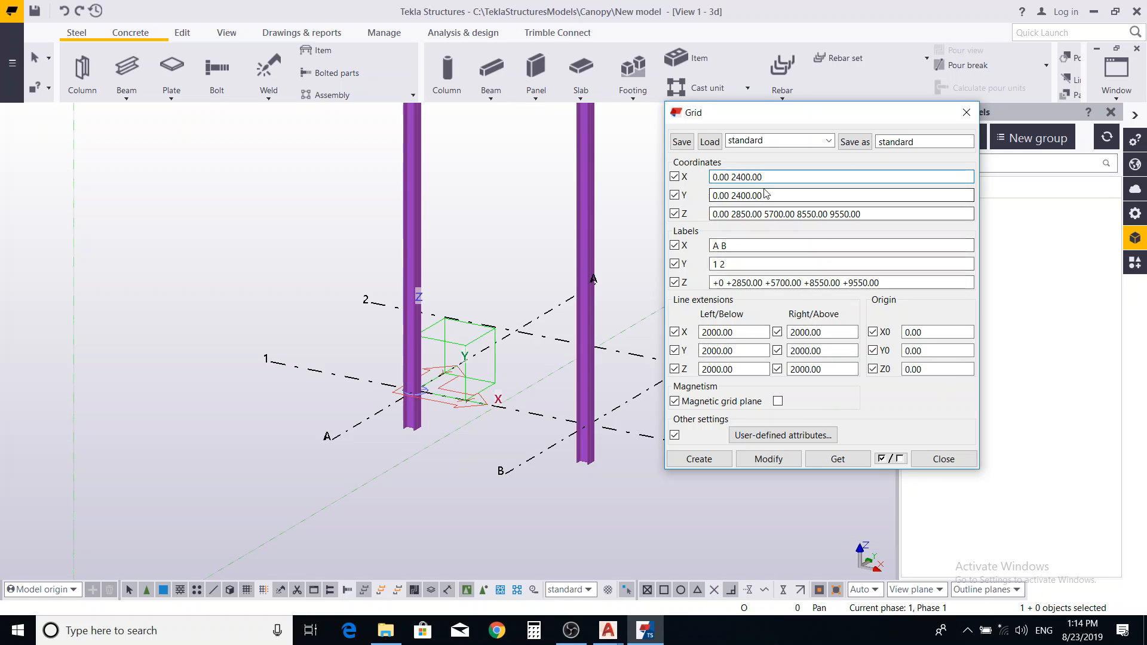
left_click_drag(764, 177, 732, 177)
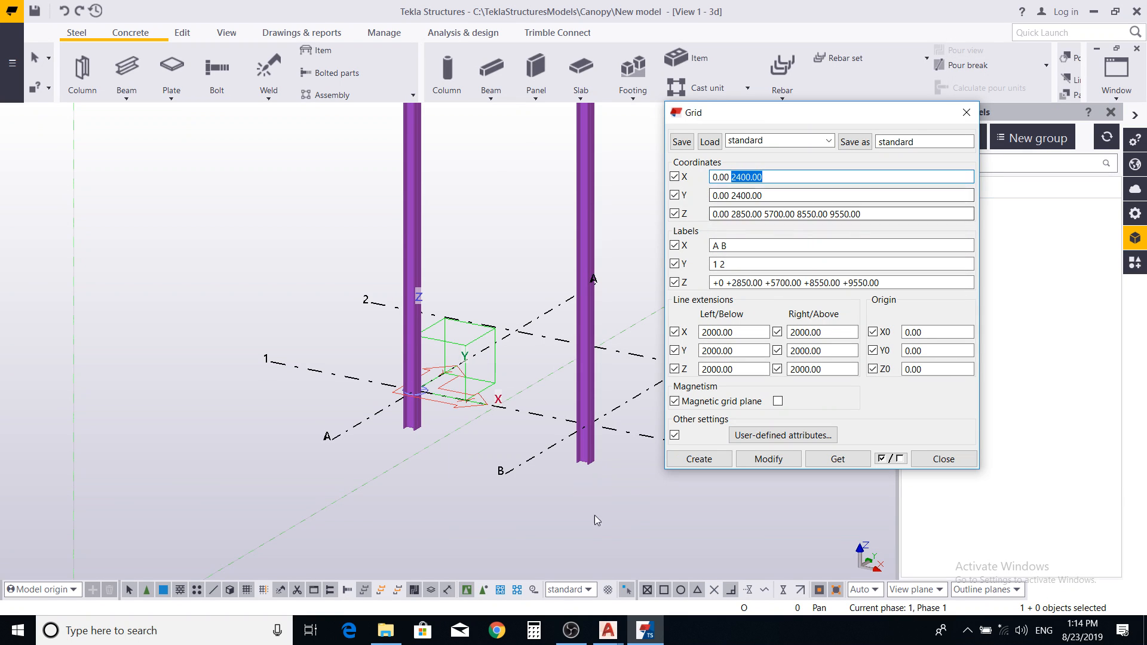
left_click_drag(765, 115, 819, 120)
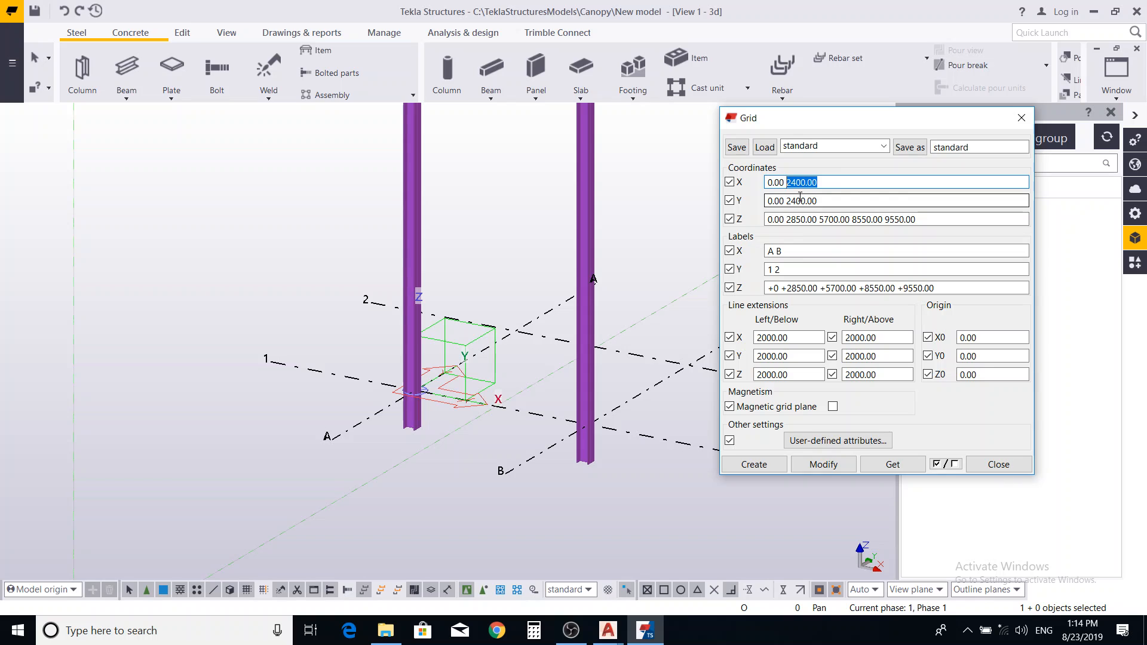
type("5000")
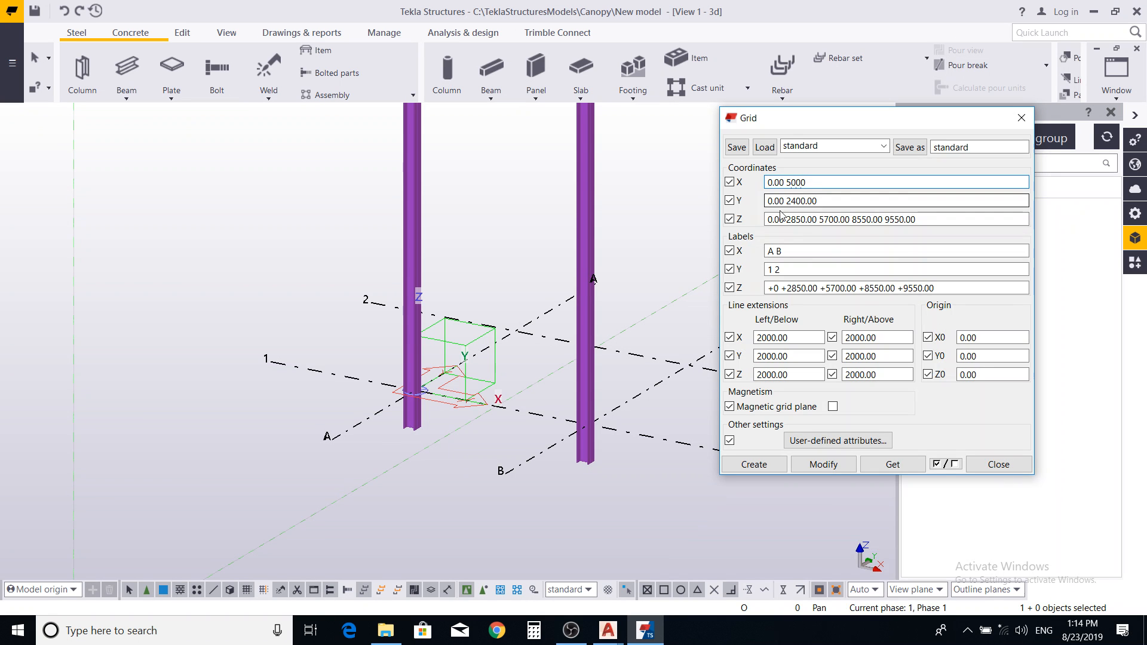
left_click(840, 465)
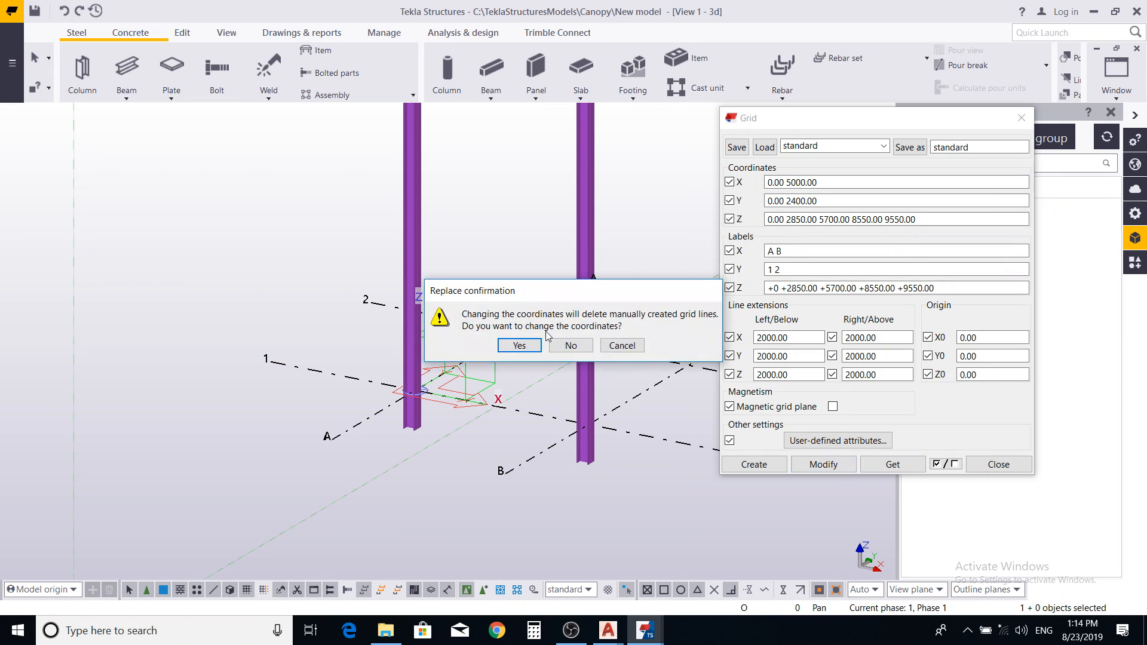
left_click(519, 345)
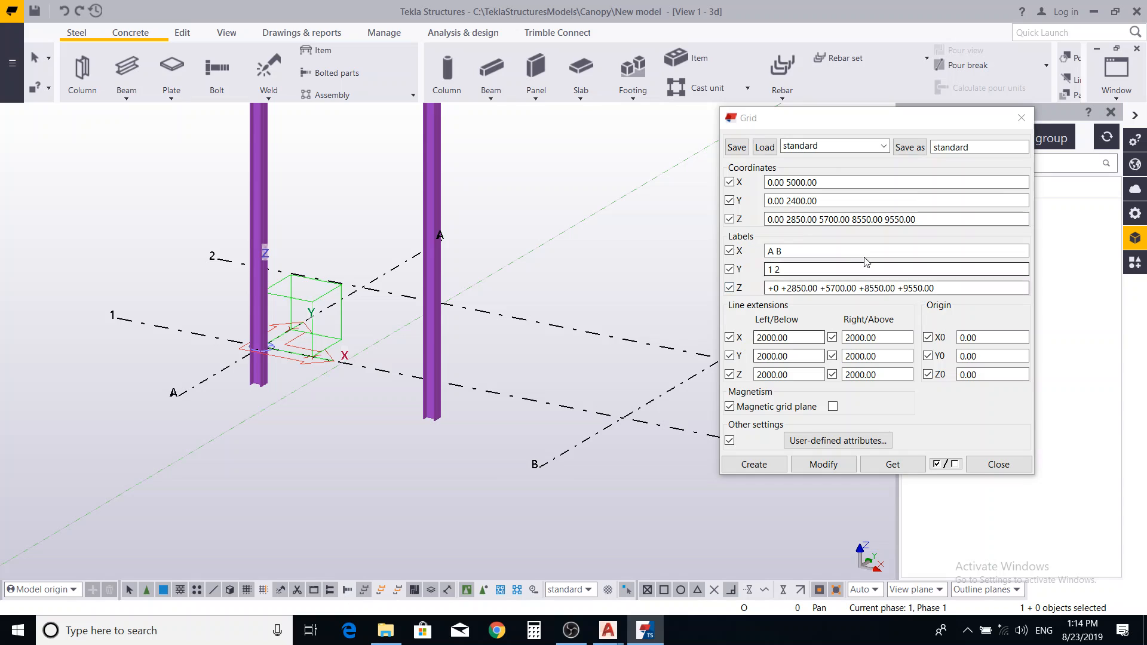
Set the grid's X coordinates back to 0.00 2400.00 and apply the change, accepting the replacement of the grid lines.
double_click(800, 182)
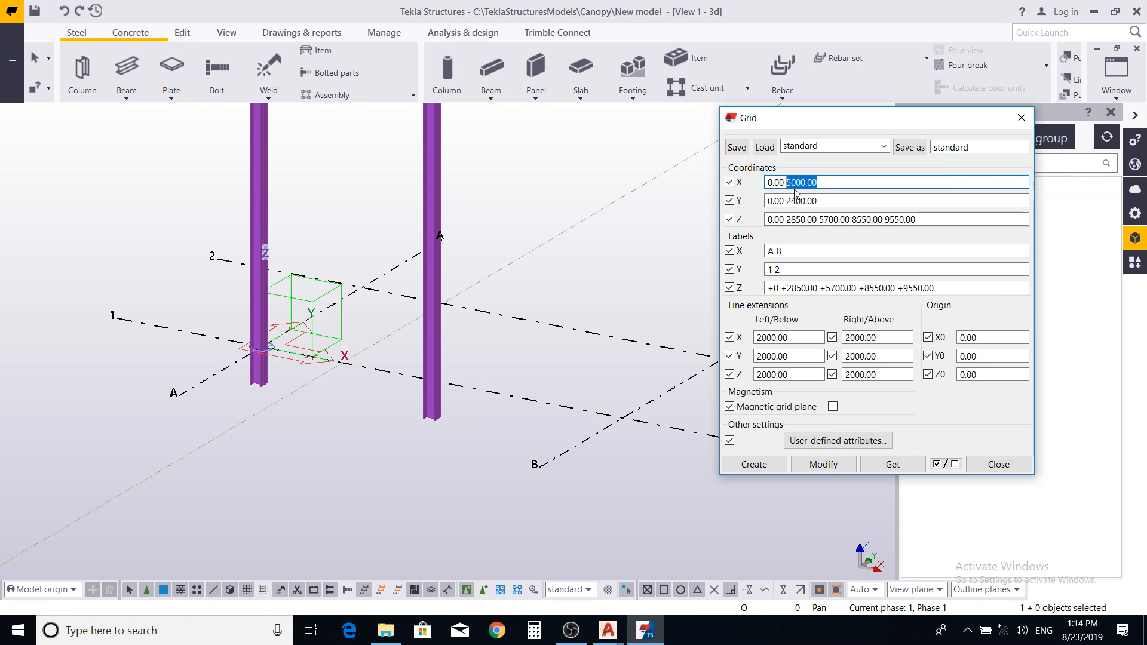
type("2")
left_click(823, 464)
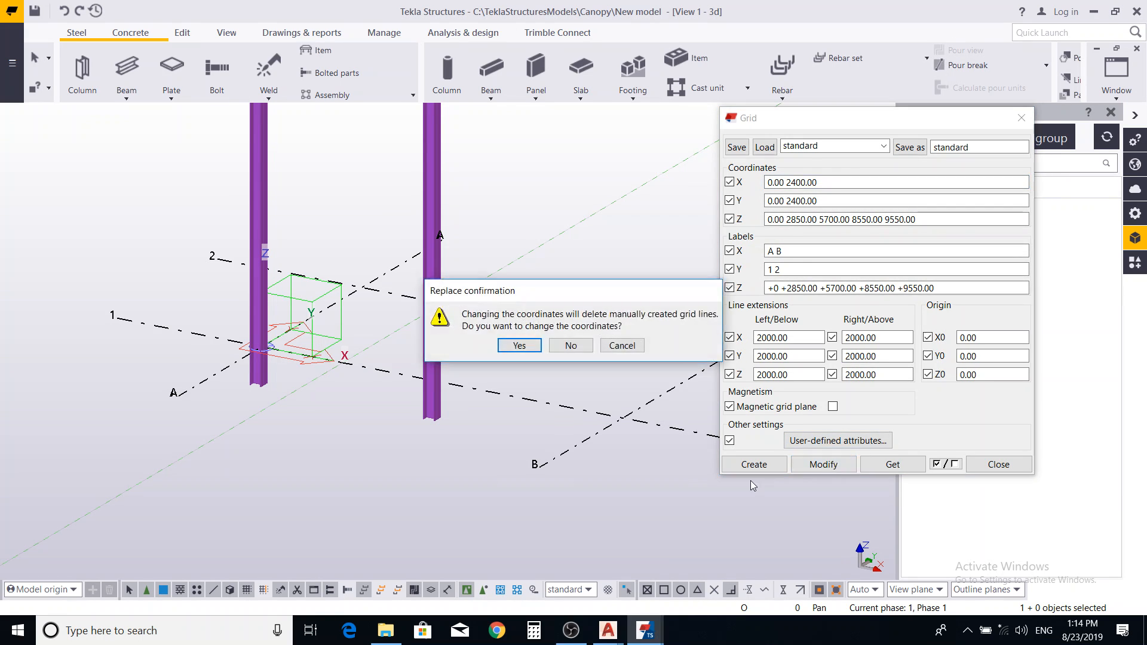
left_click(513, 348)
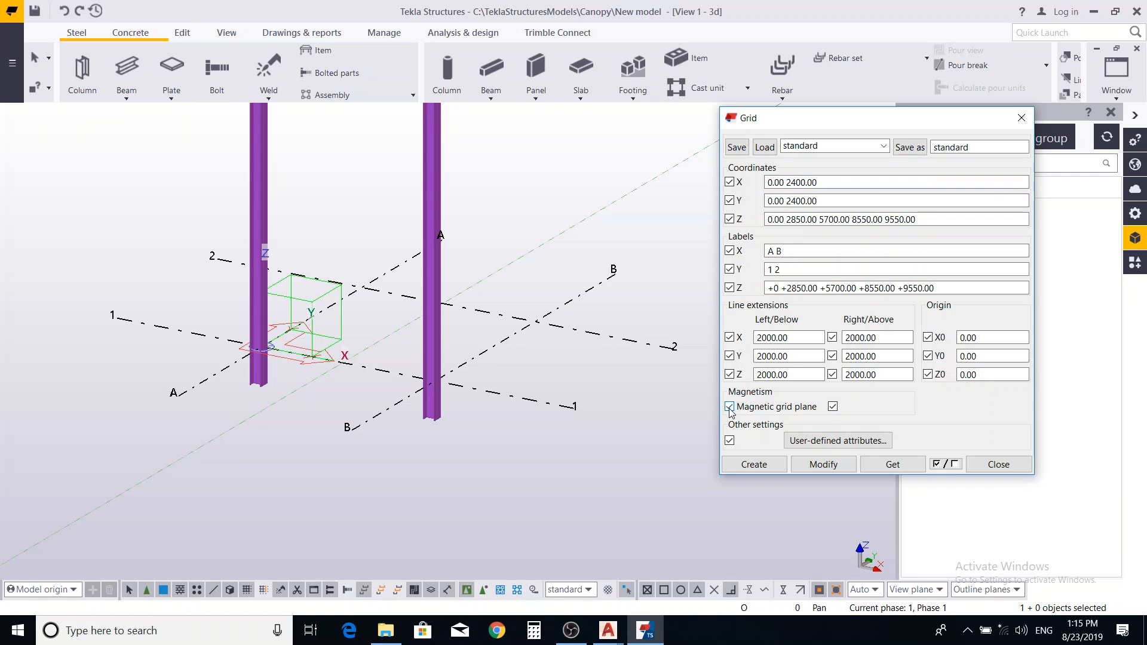
Enable the magnetic grid plane and apply it to the grid, accepting the replacement of the grid lines.
left_click(823, 464)
left_click(519, 346)
Set the grid's X coordinates to 0.00 5000.00 and apply the change, accepting the replacement of the grid lines.
left_click_drag(819, 183, 789, 184)
type("5")
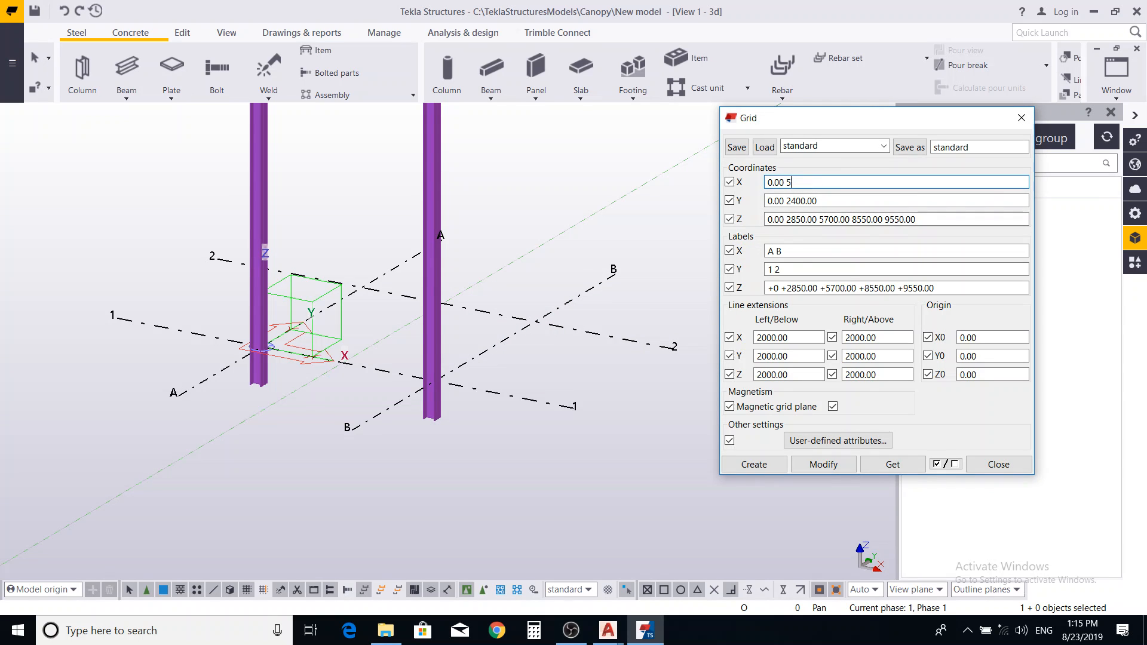
left_click(806, 467)
left_click(515, 346)
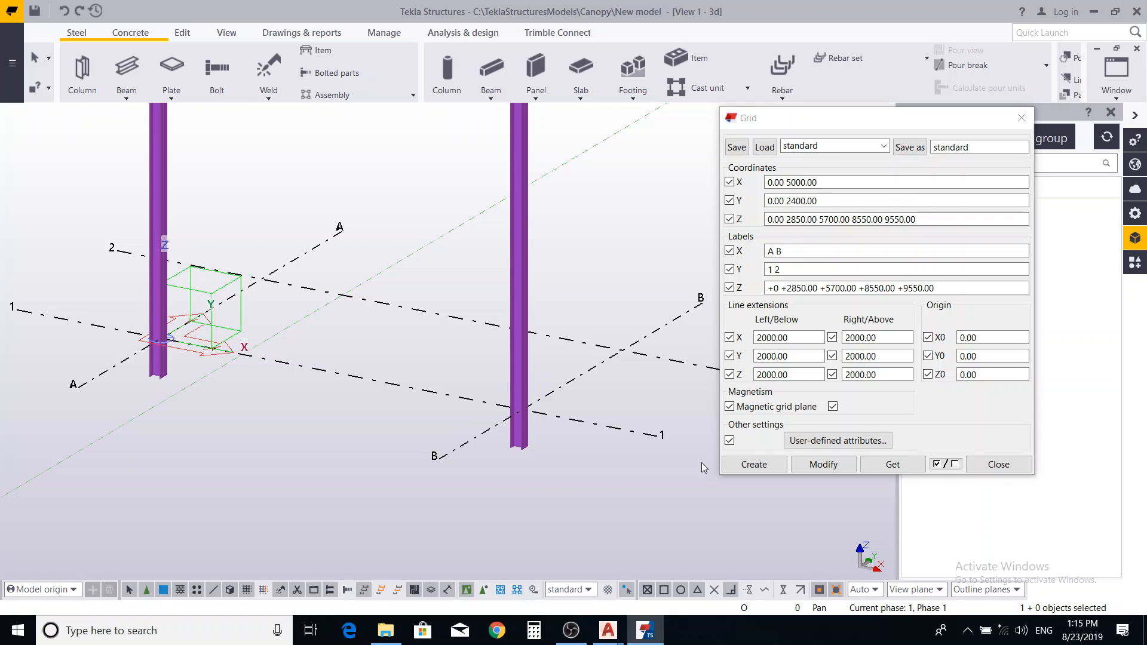
Return the grid's X coordinates to 0.00 2400.00 and apply the modification, accepting the replacement of the grid lines.
double_click(802, 182)
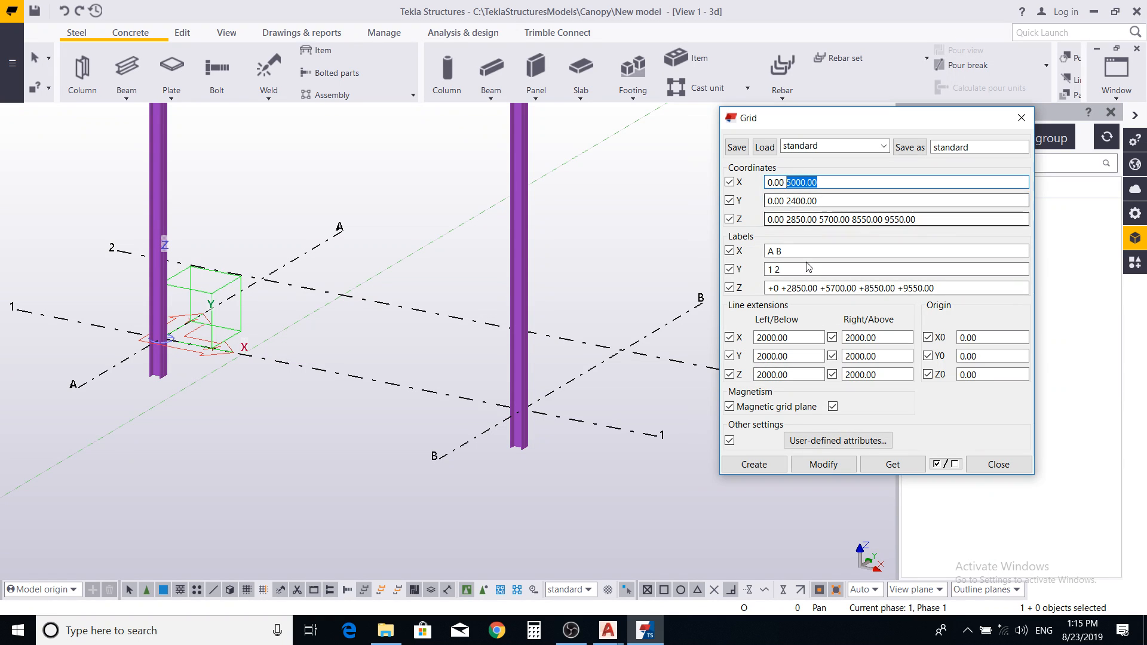
type("2")
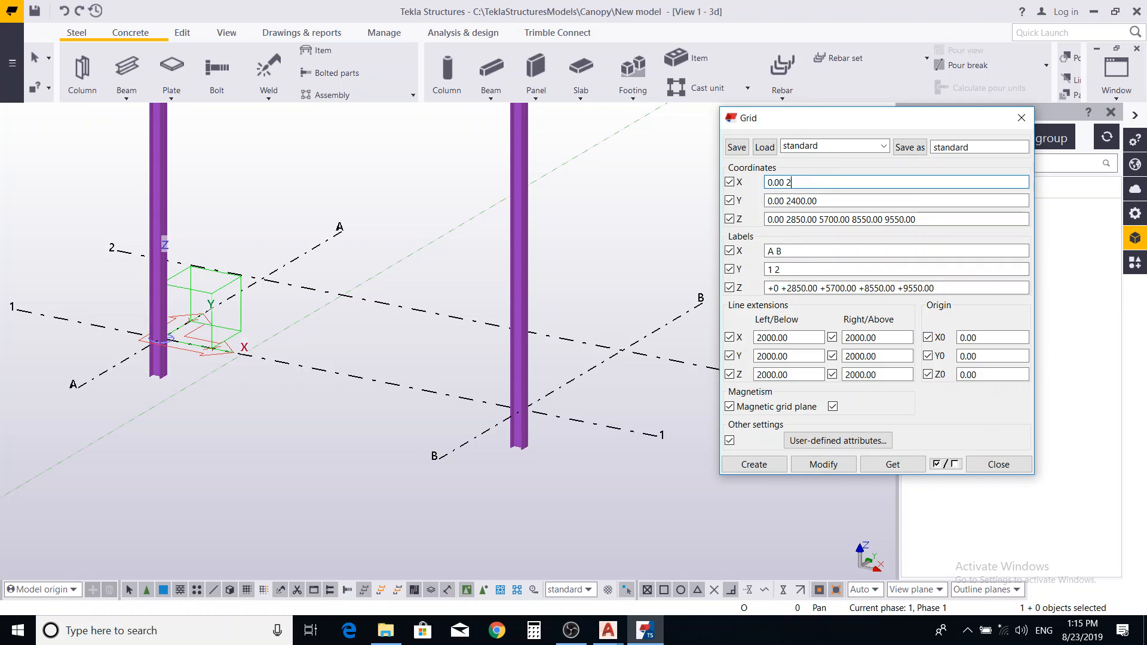
left_click(819, 464)
left_click(521, 348)
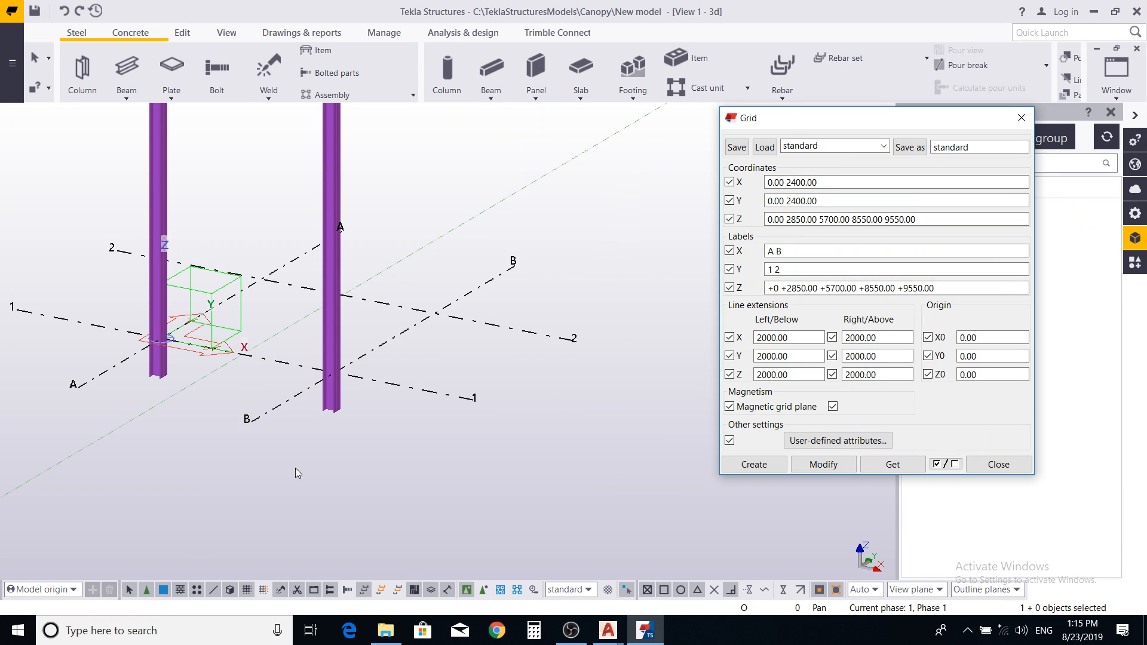
Delete both steel columns from the model and close the grid settings.
scroll(580, 382, "down", 3)
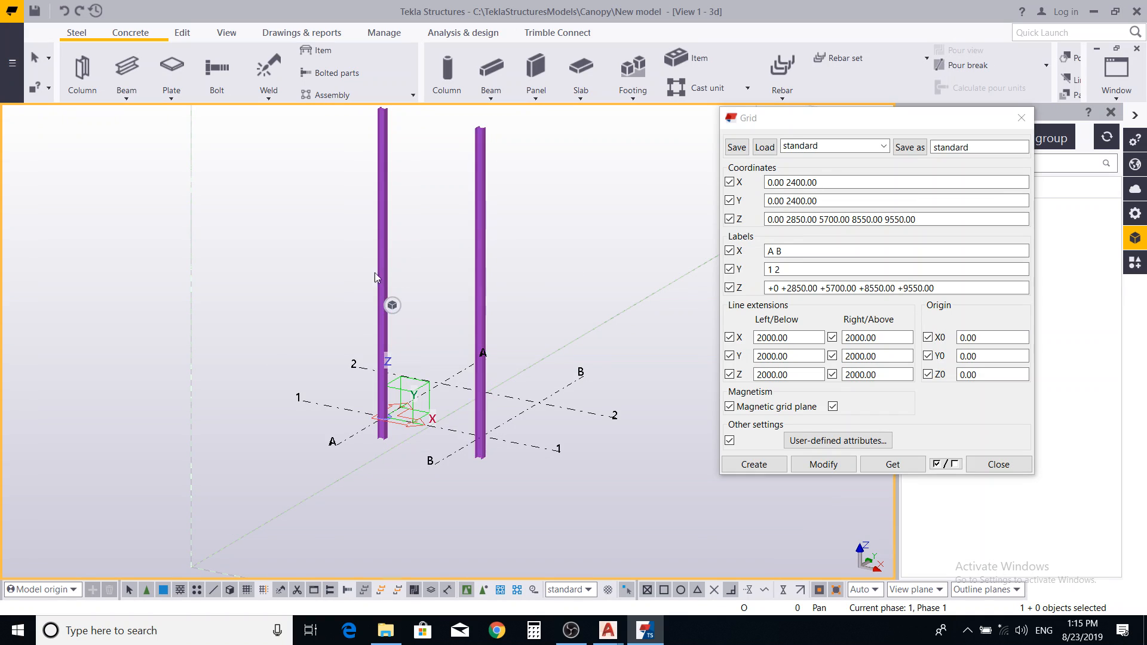
left_click_drag(545, 211, 297, 276)
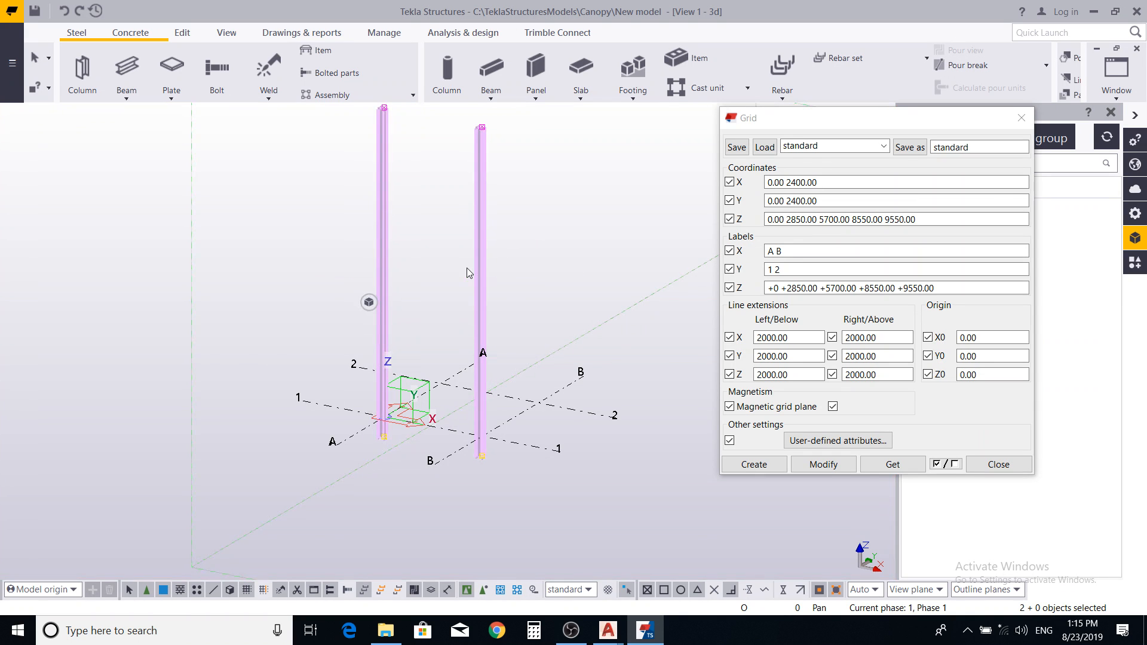
key("Delete")
left_click(998, 464)
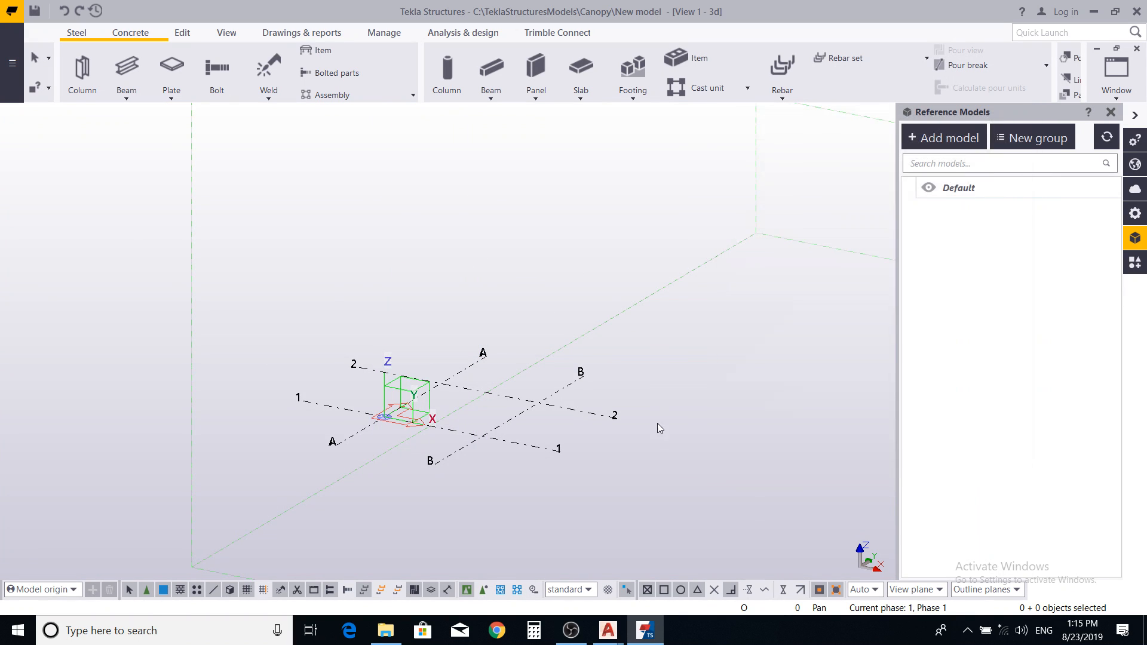
Check the column section in the AutoCAD drawing, return to Tekla Structures and place a steel column at grid intersection A-1.
scroll(533, 396, "up", 3)
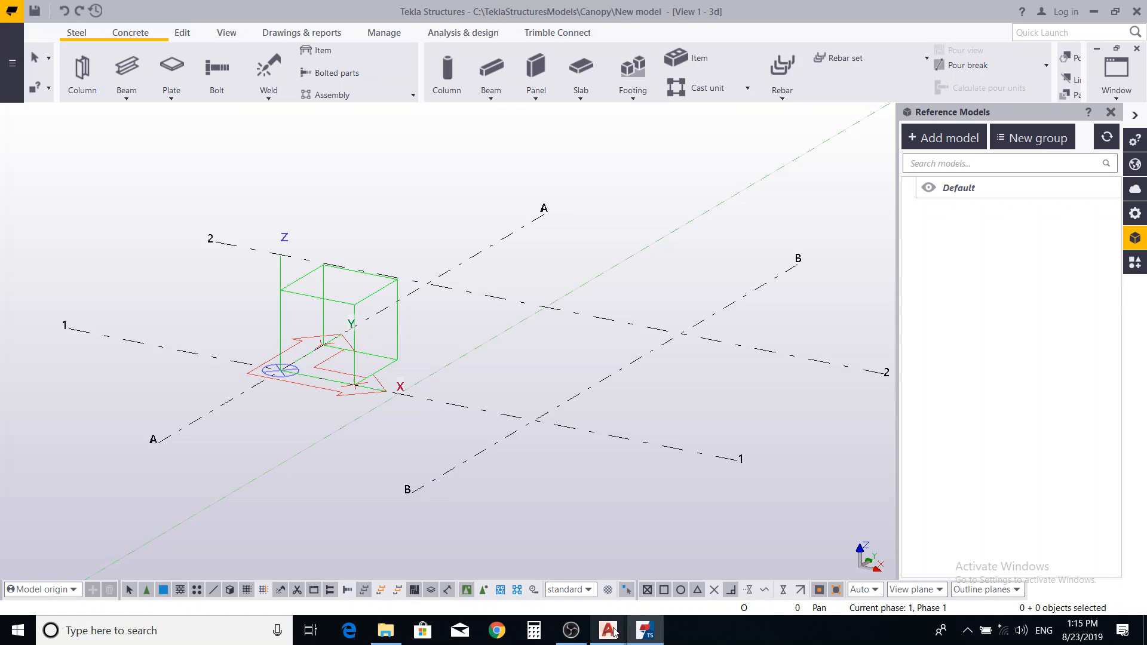
mouse_move(608, 630)
left_click(669, 565)
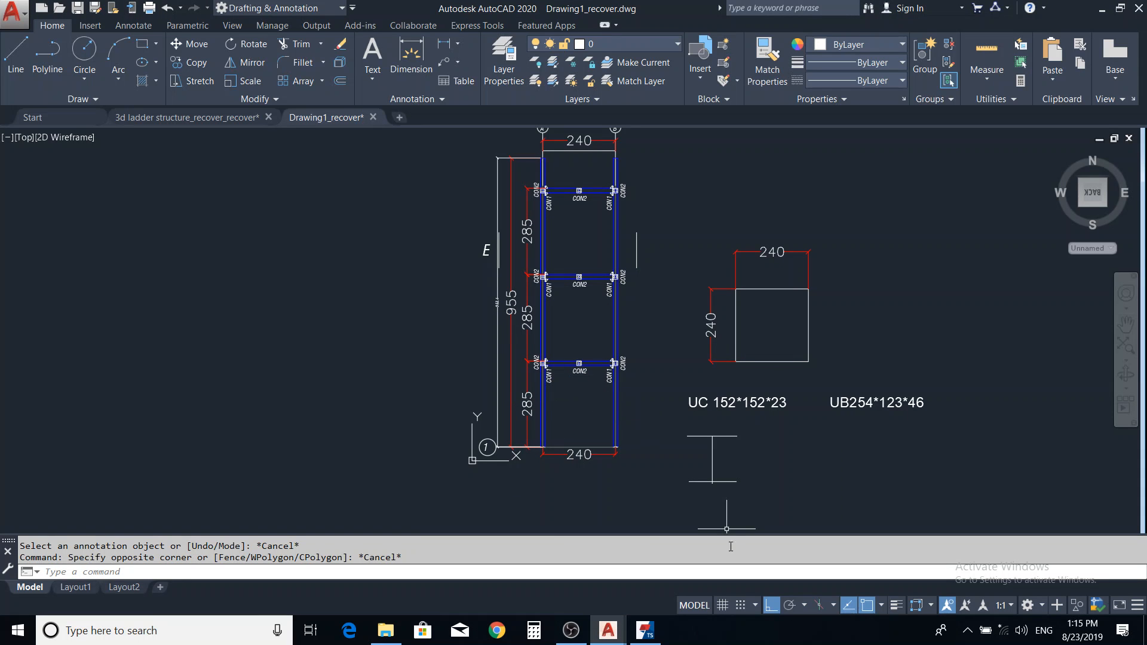
left_click(645, 630)
middle_click_drag(577, 373, 665, 410)
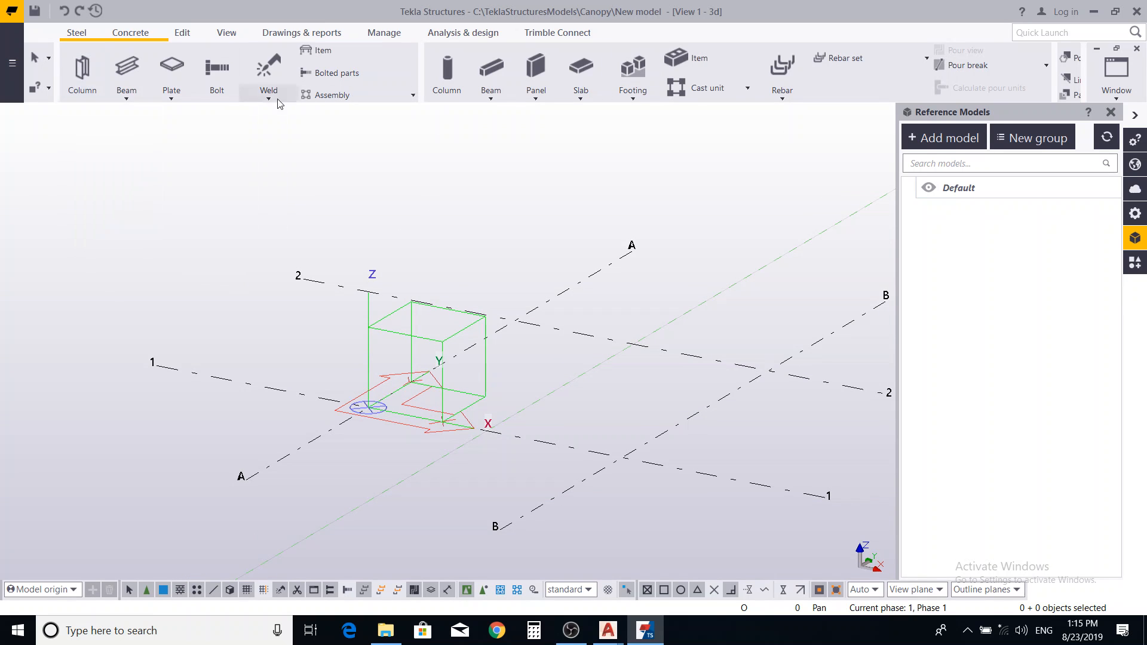
left_click(85, 84)
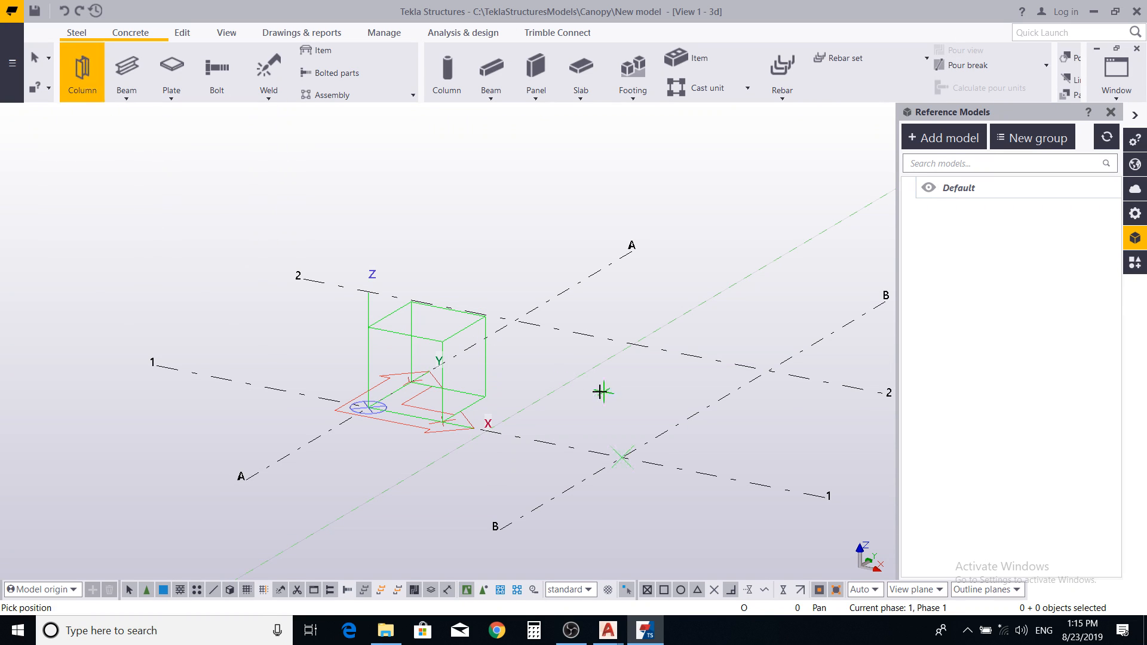
scroll(451, 422, "up", 2)
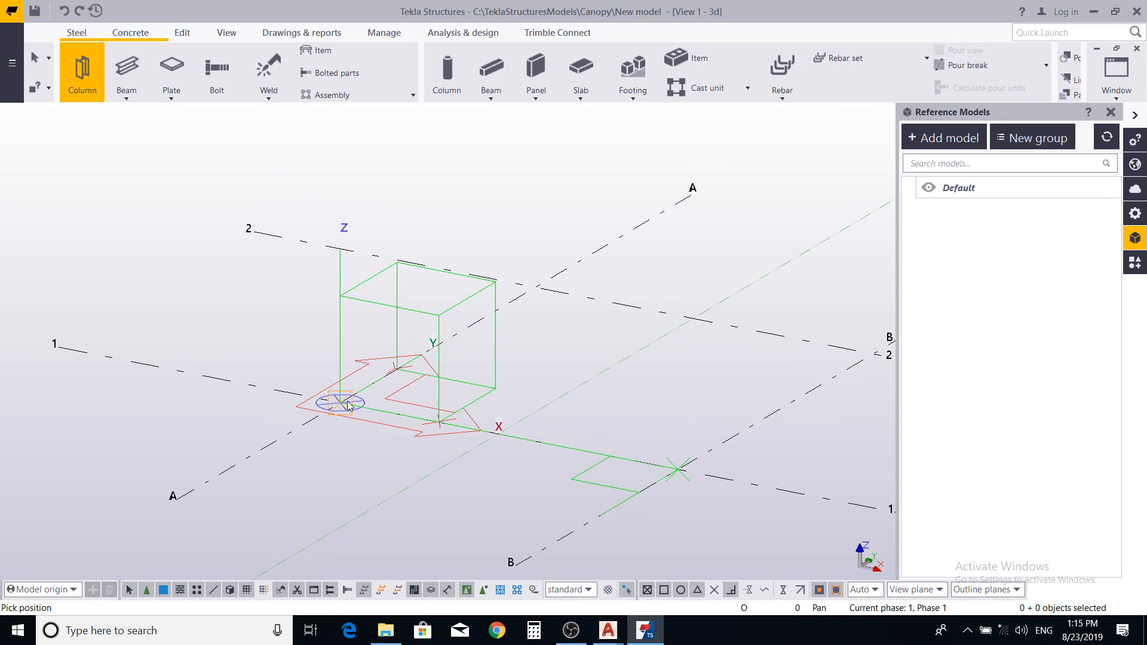
left_click(341, 402)
middle_click_drag(430, 218, 439, 251)
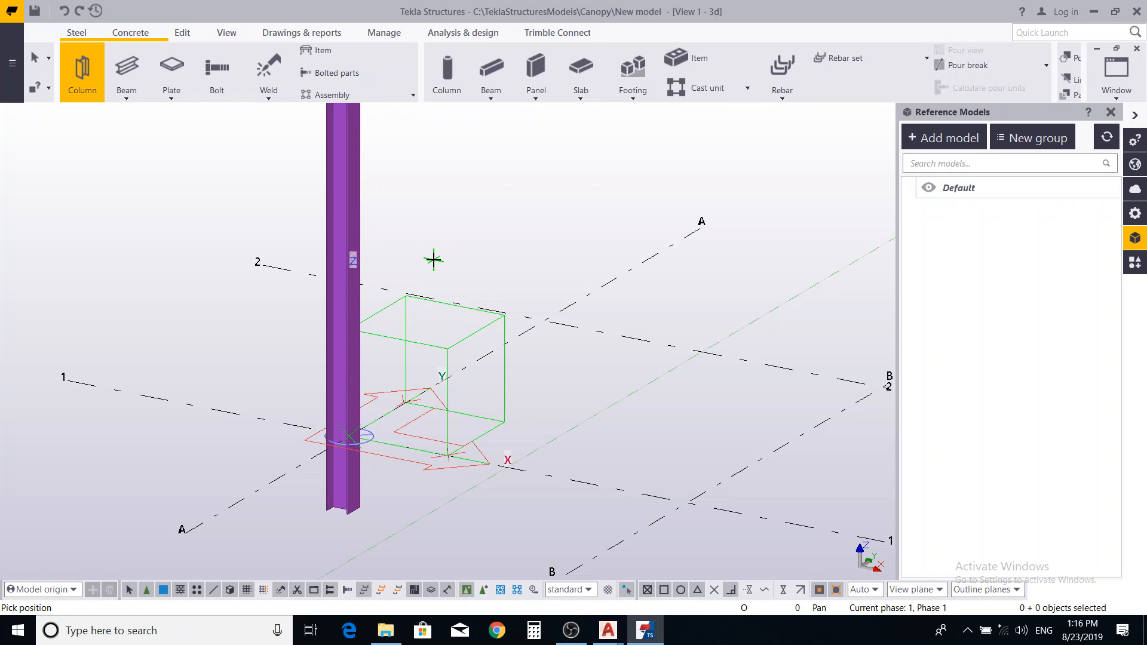
key("Escape")
Open the properties of the steel column at A-1 and show its general settings.
scroll(385, 341, "down", 2)
scroll(374, 416, "up", 1)
left_click(339, 245)
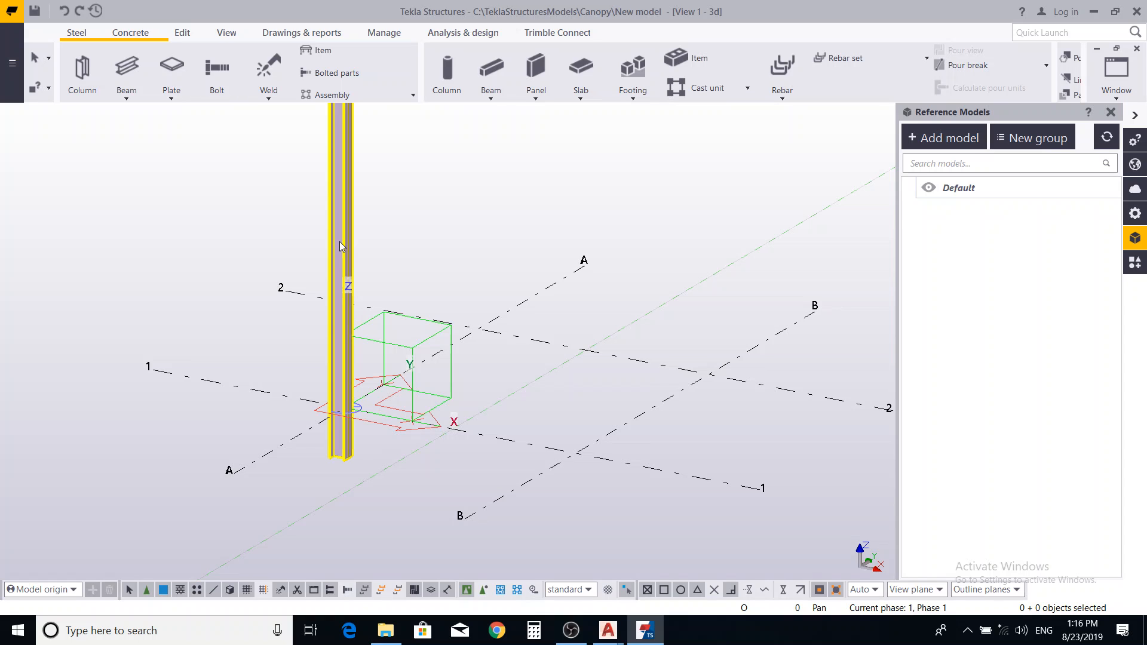
double_click(340, 243)
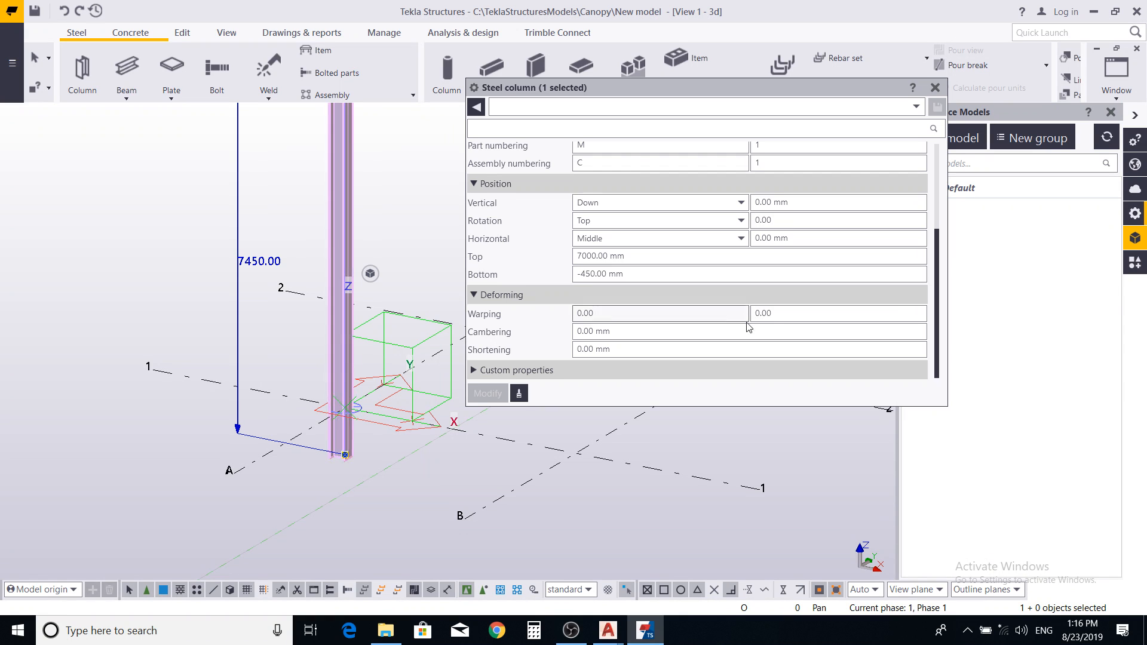
scroll(642, 293, "up", 2)
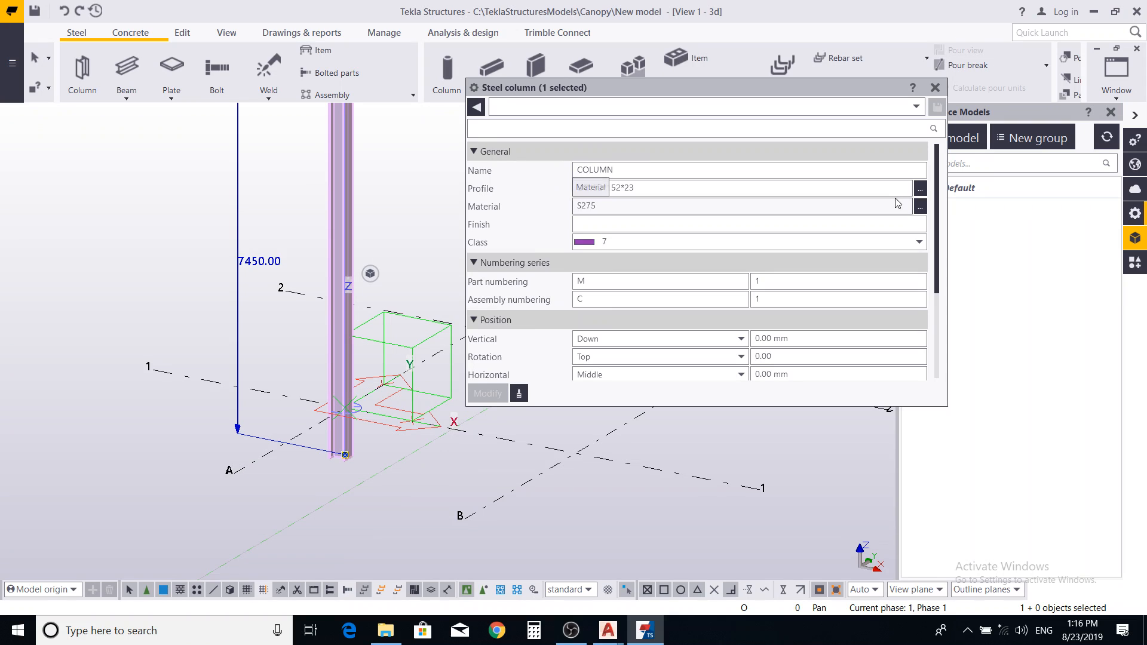
Examine the UC and UB sections in the profile catalog, including the 1016 and 254 series, and close it without choosing one.
left_click(920, 193)
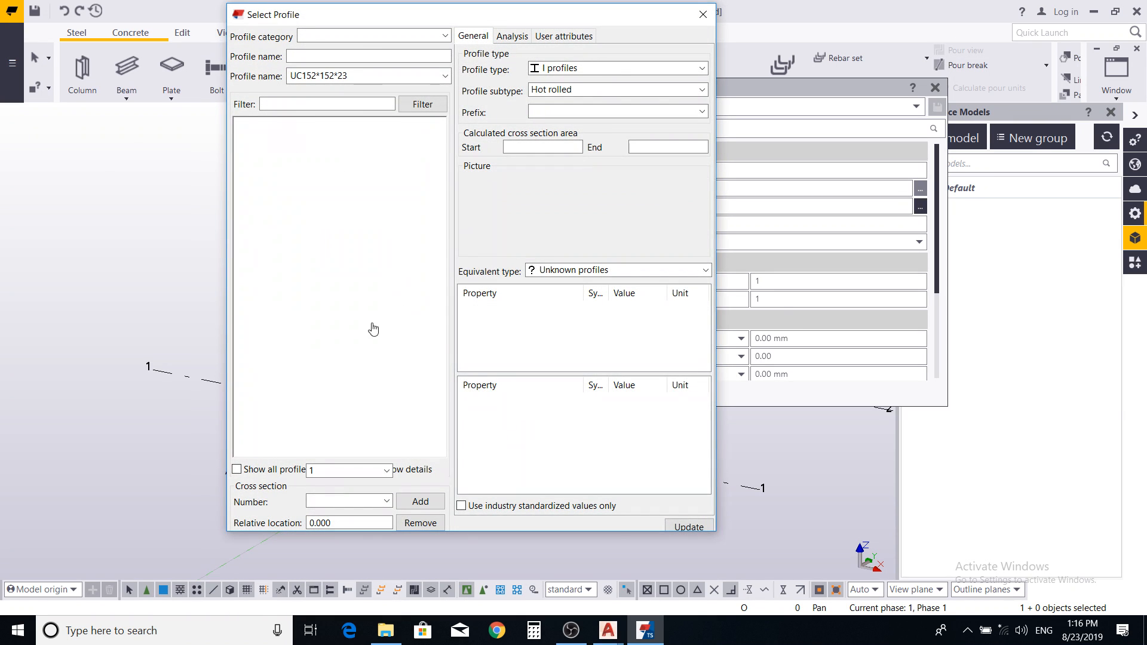
mouse_move(436, 193)
left_mouse_down()
mouse_move(432, 267)
mouse_move(433, 192)
left_mouse_up()
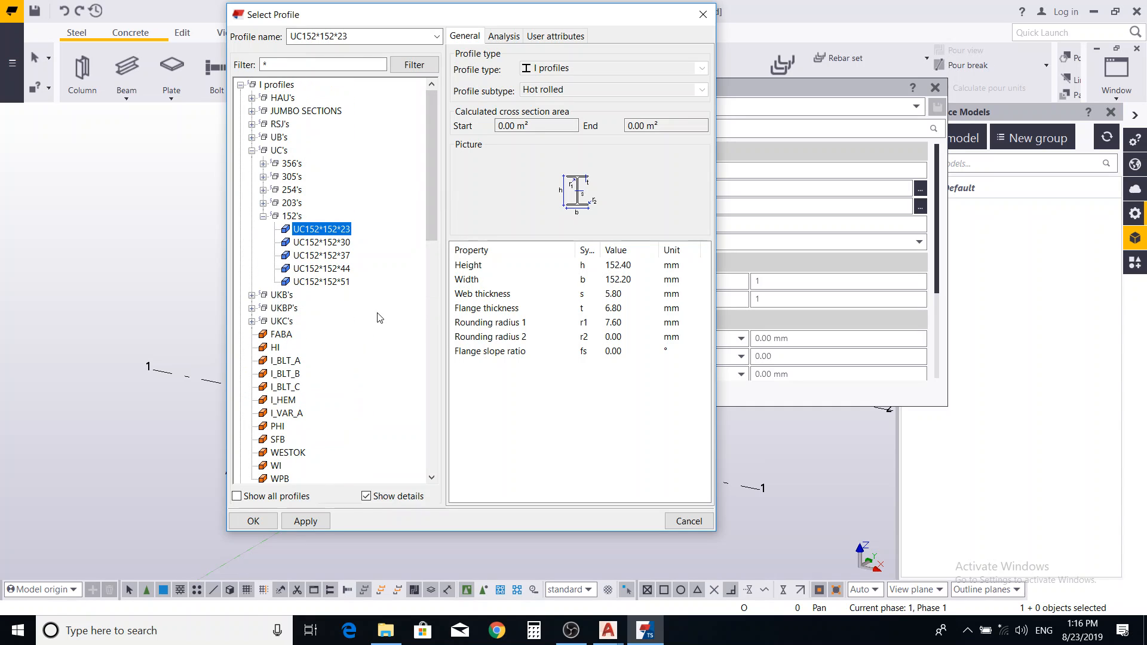
left_click(262, 216)
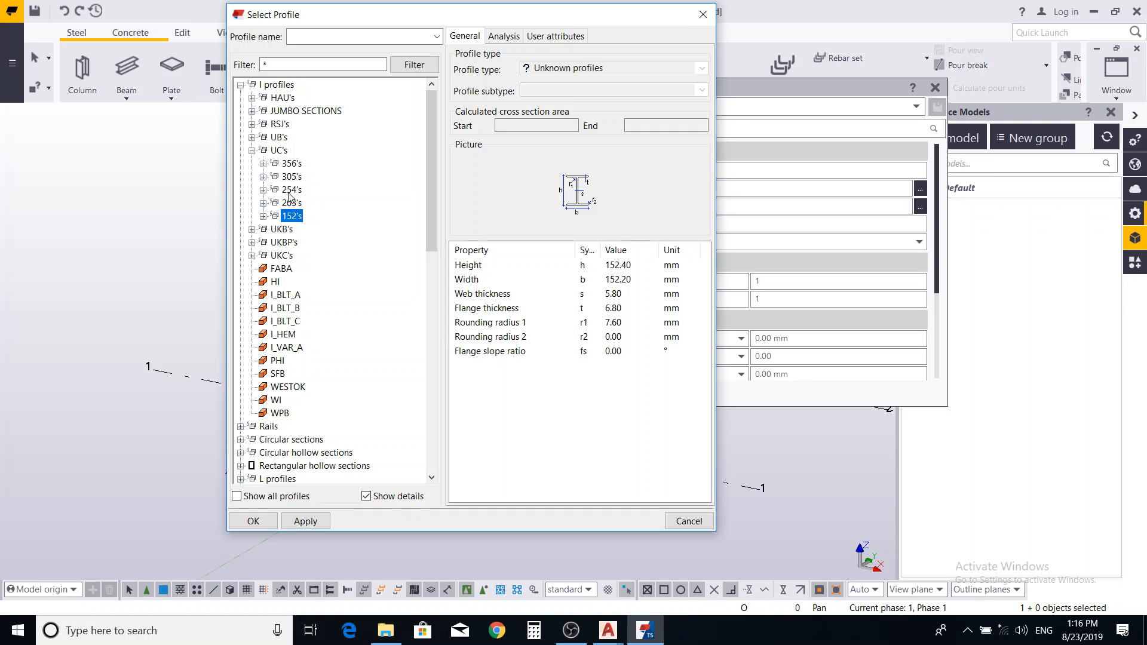
left_click(251, 151)
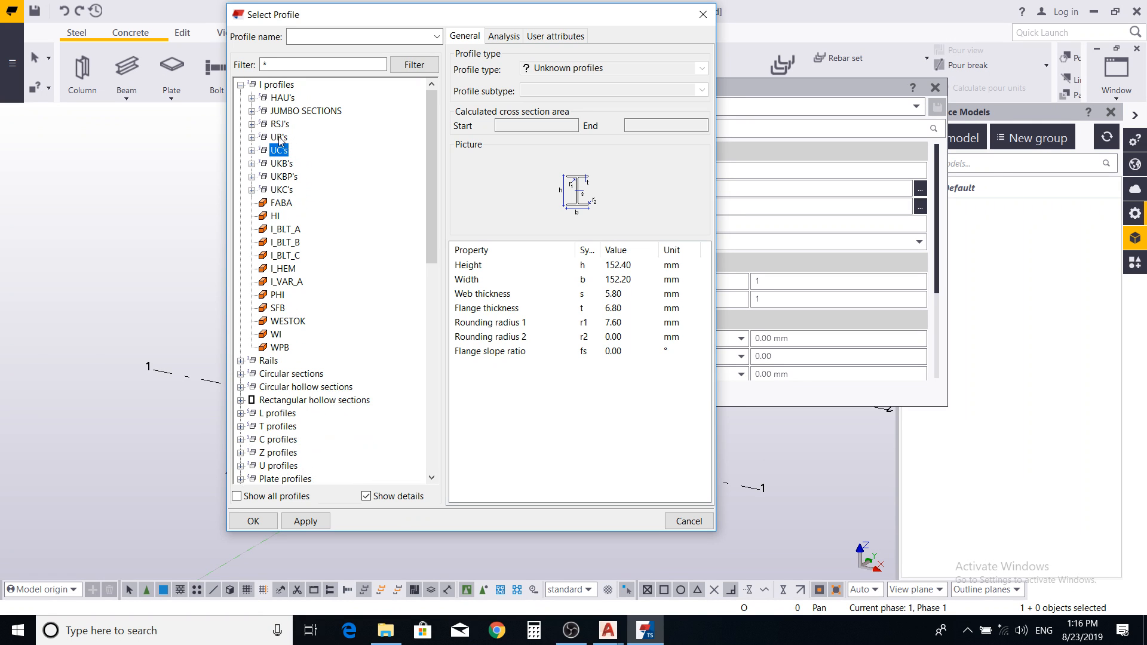
left_click(252, 137)
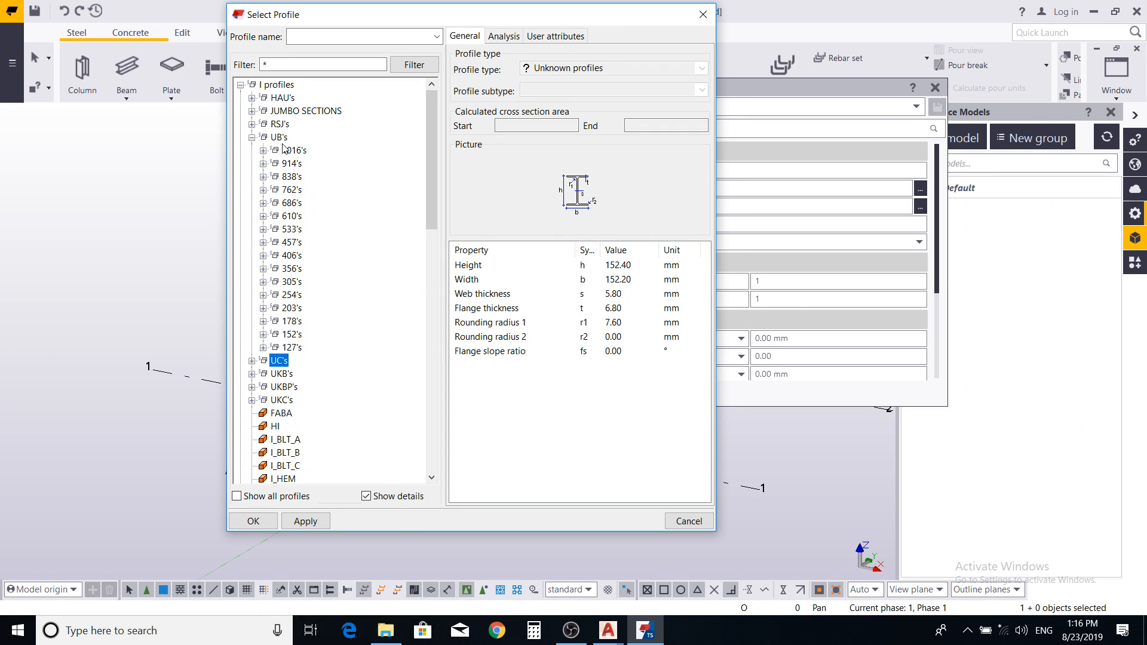
left_click(263, 151)
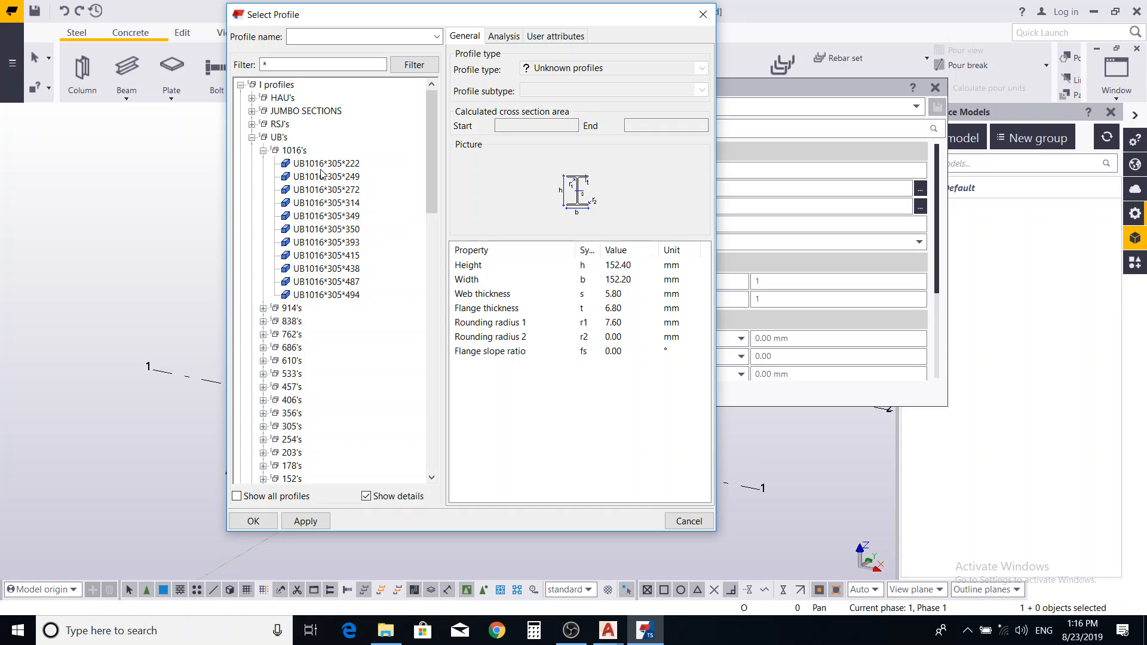
left_click(263, 150)
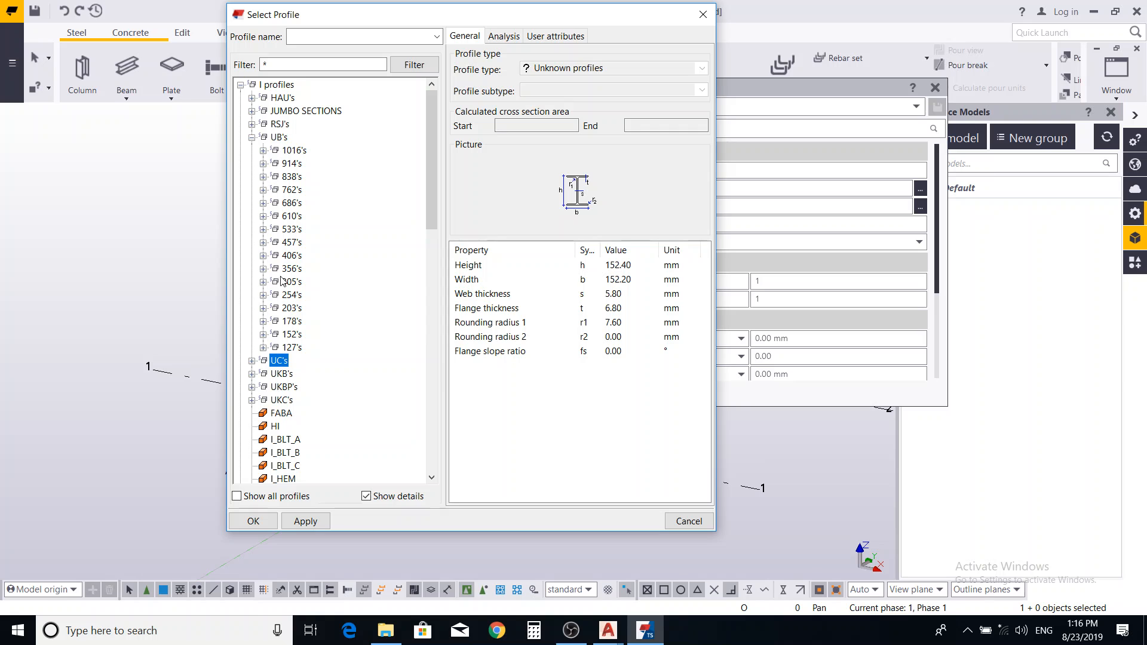
left_click(264, 295)
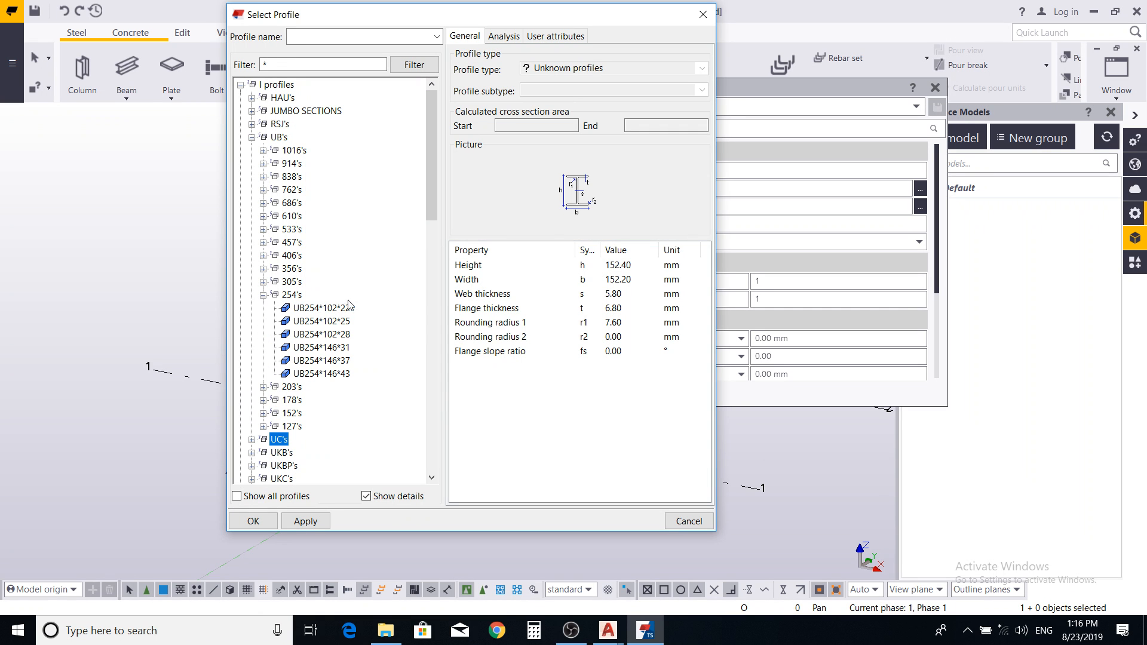
left_click(703, 15)
Reopen the profile catalog for the column and choose the parametric HI section among the I profiles.
left_click(758, 357)
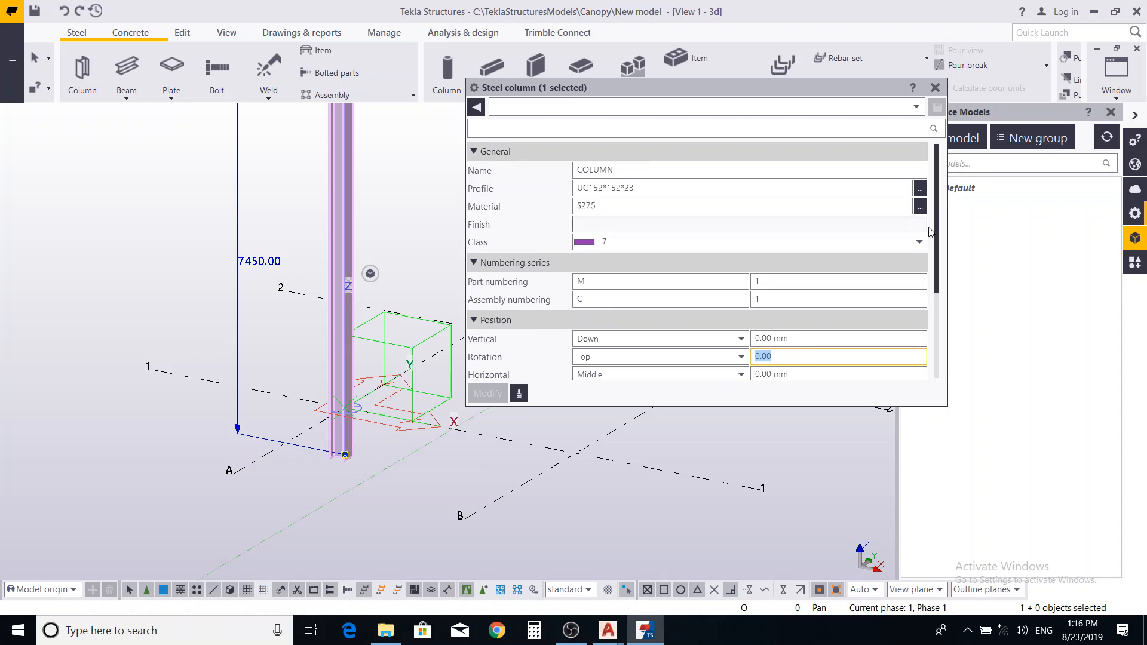
scroll(936, 218, "down", 2)
scroll(935, 218, "up", 2)
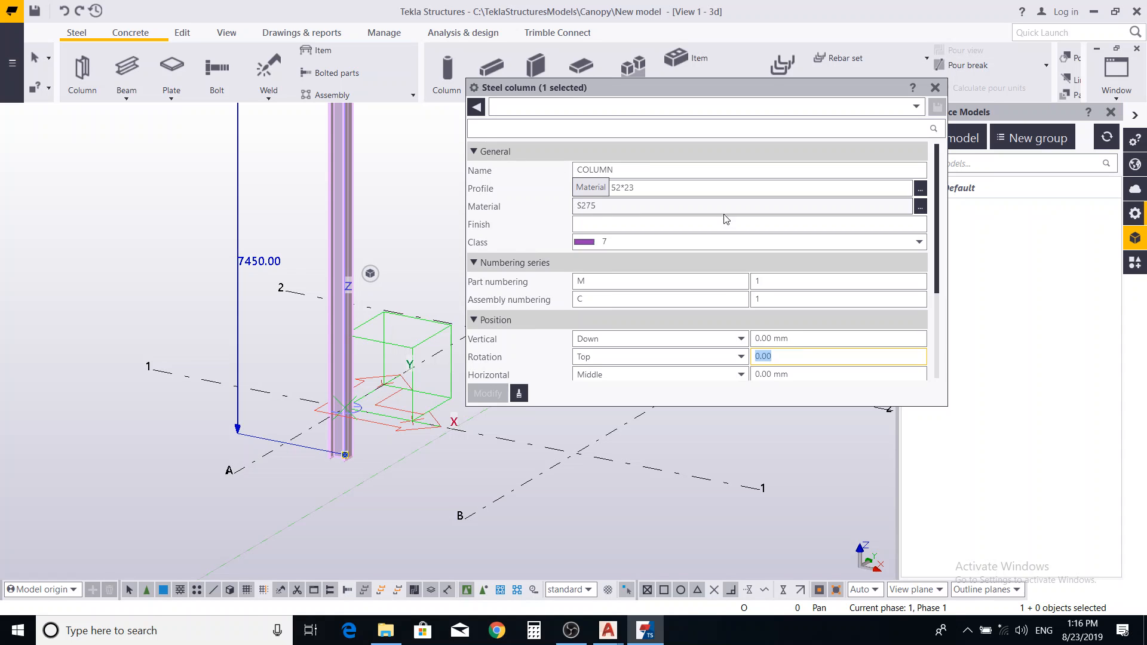
left_click(816, 188)
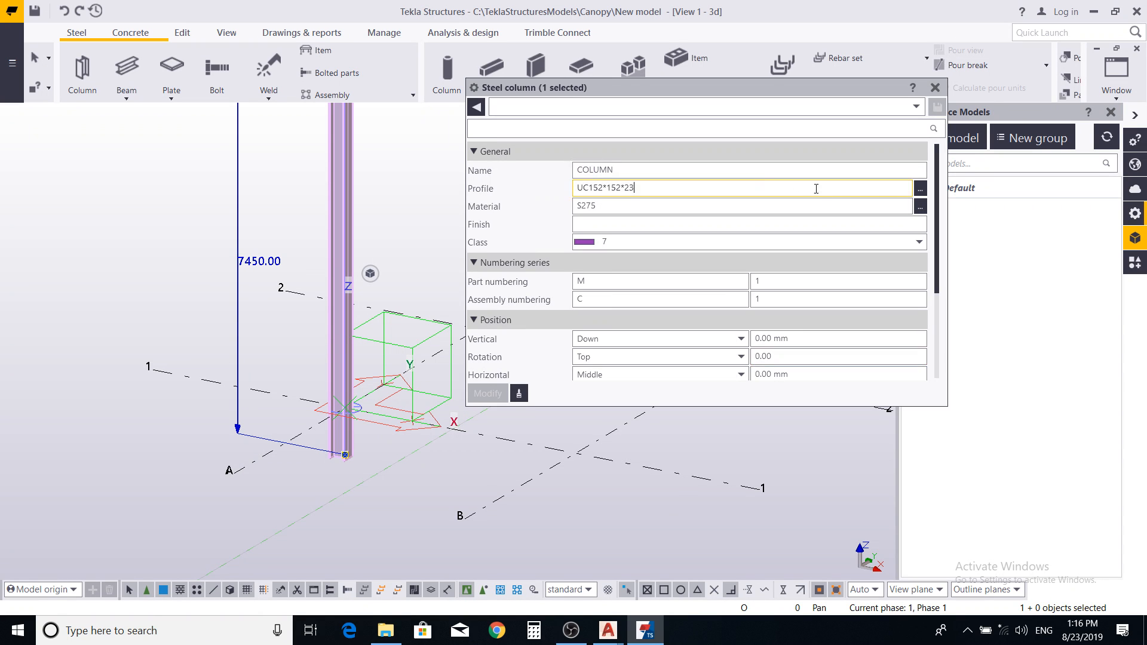
left_click(920, 189)
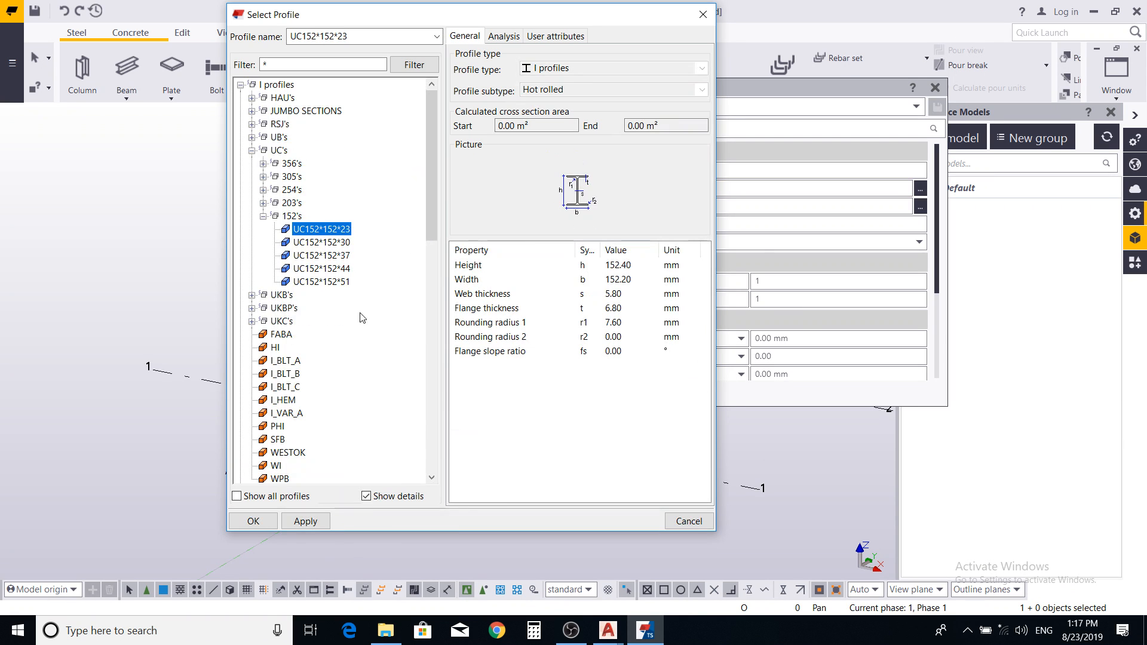
left_click(275, 348)
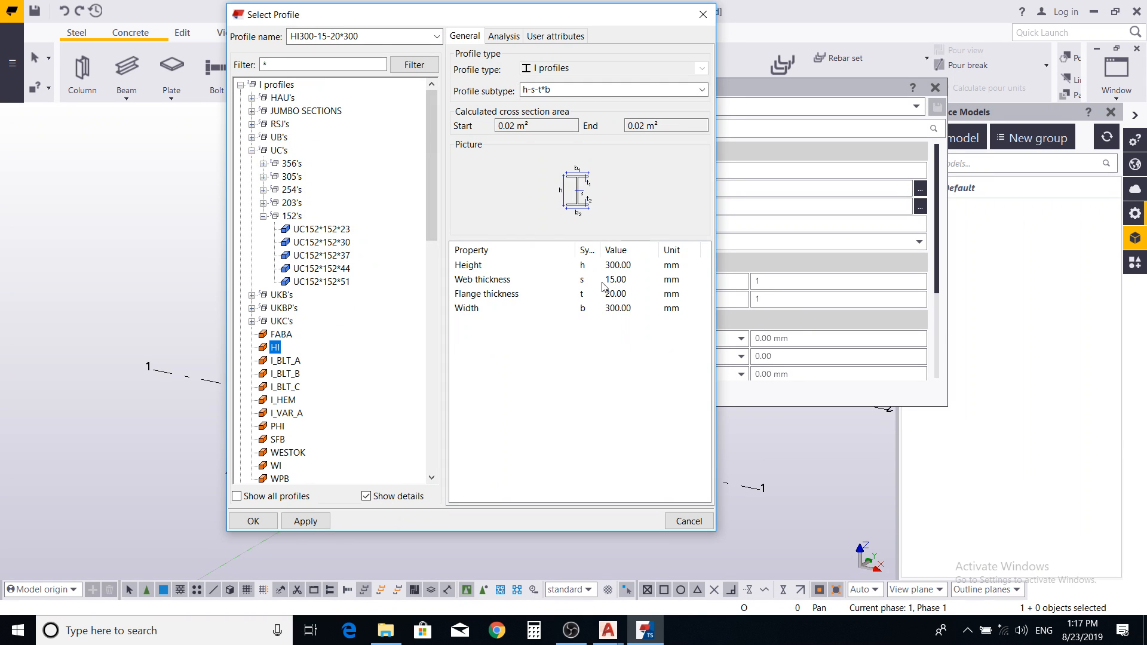
Set the HI profile's height to 350 mm, web thickness to 15 mm and flange thickness to 10 mm.
double_click(617, 269)
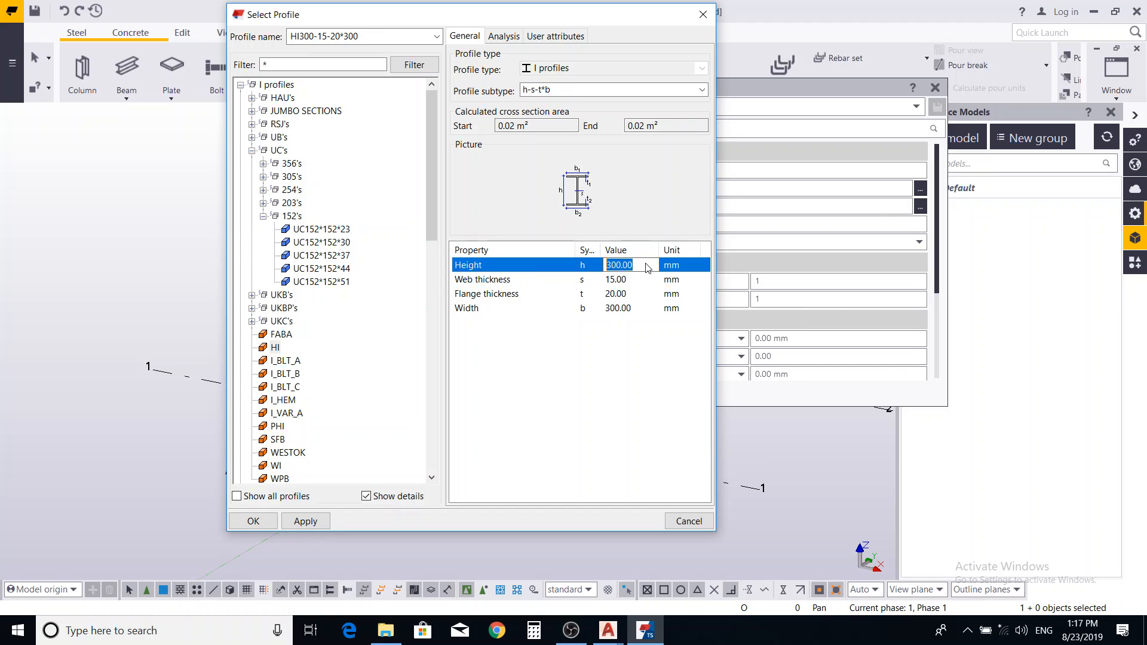
type("350")
left_click(637, 279)
type("15")
left_click(632, 296)
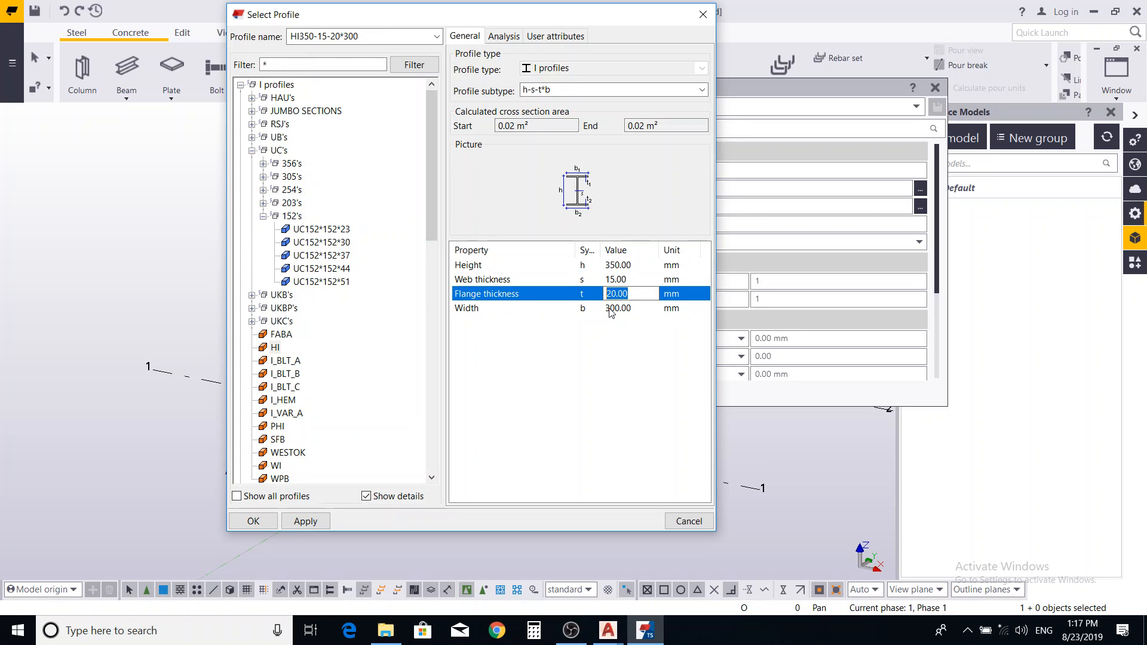
type("10")
Set the HI profile's web thickness to 6 mm and its width to 350 mm.
left_click(634, 282)
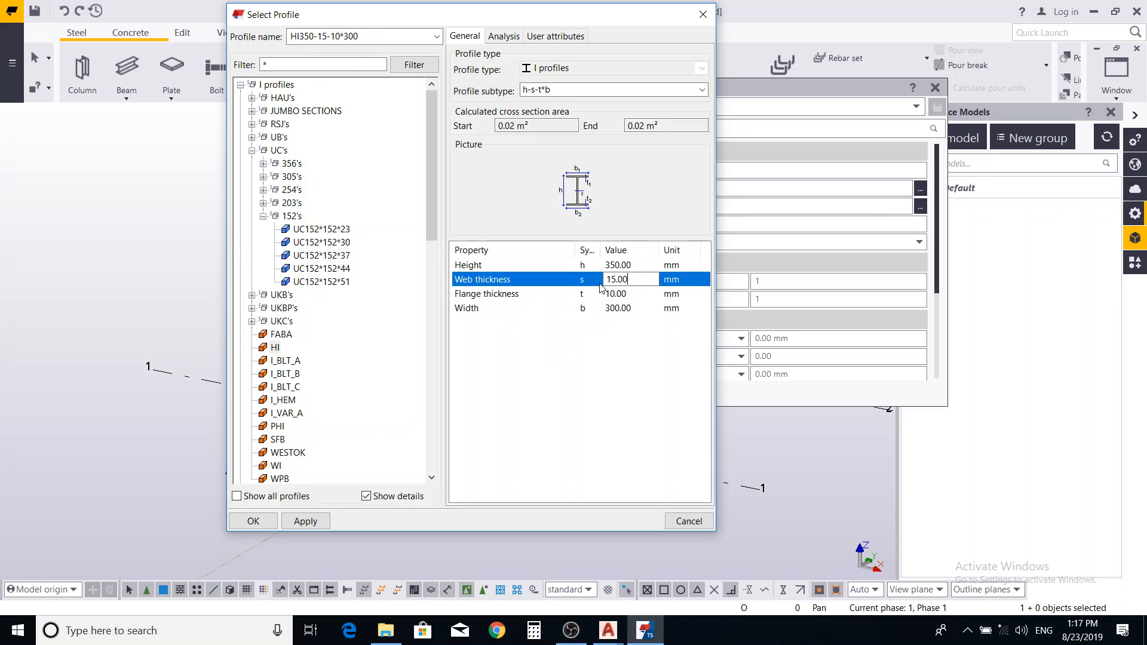
left_click_drag(640, 284, 605, 282)
type("8")
left_click(634, 309)
left_click_drag(634, 310, 580, 314)
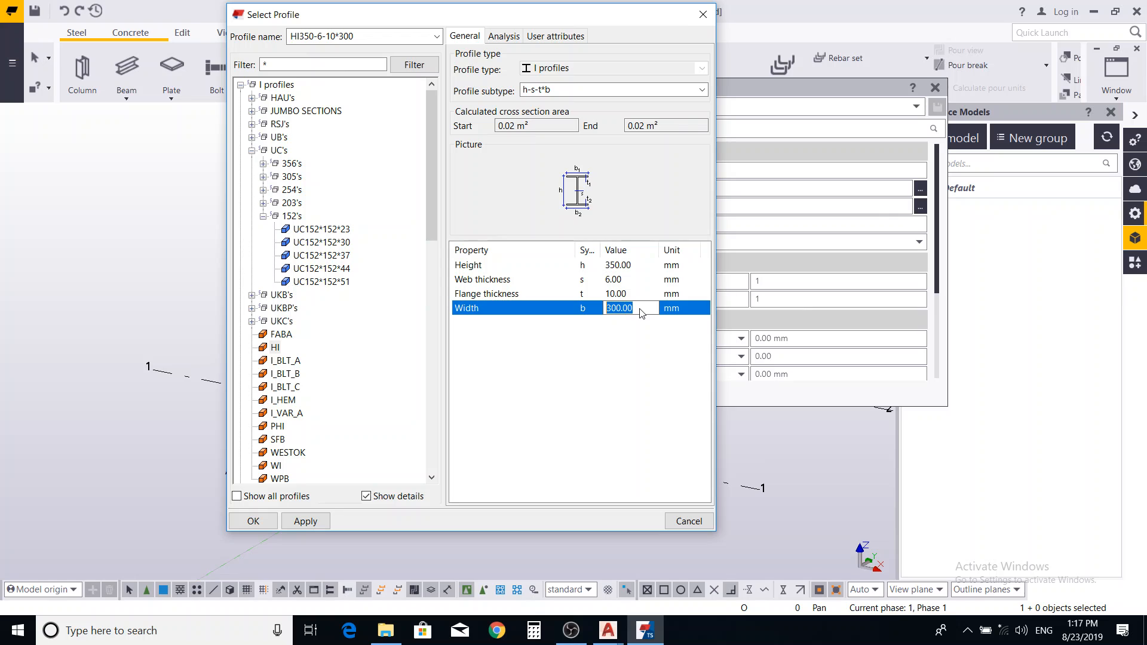
type("350")
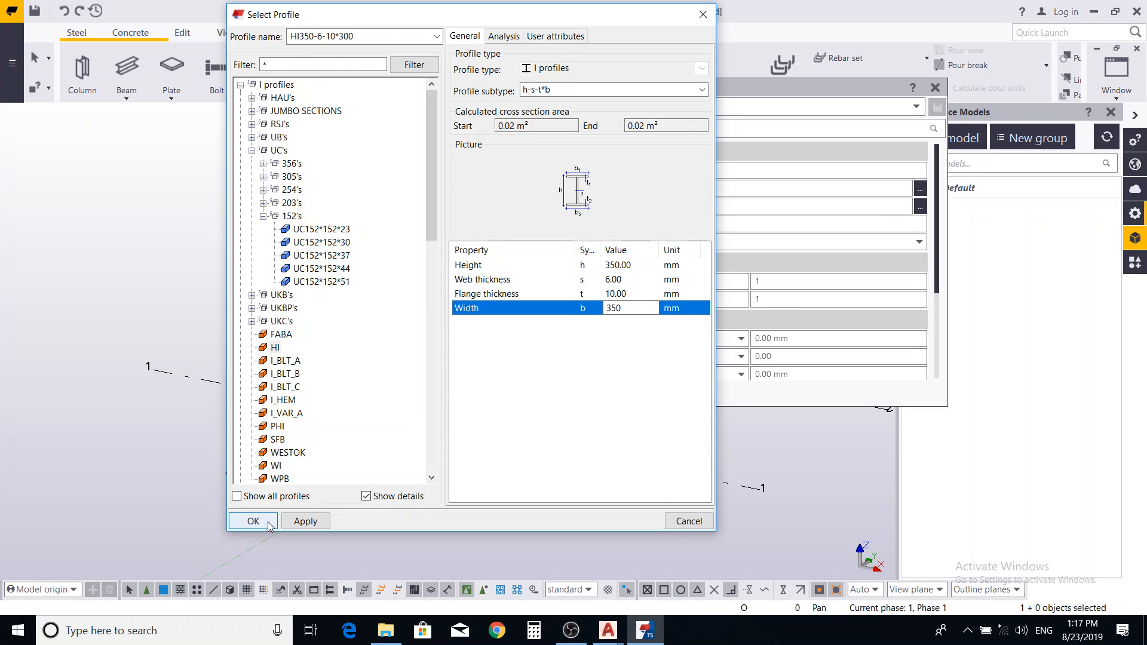
Apply the HI350-6-10*350 profile to the steel column at A-1 and inspect its base.
left_click(308, 521)
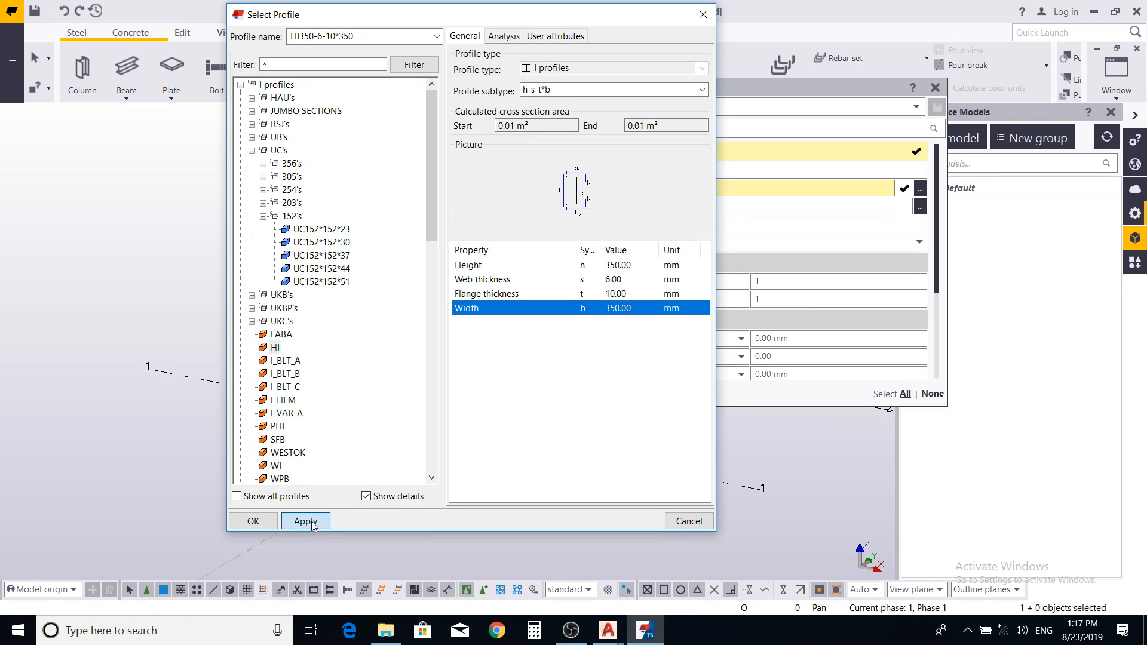
left_click(254, 521)
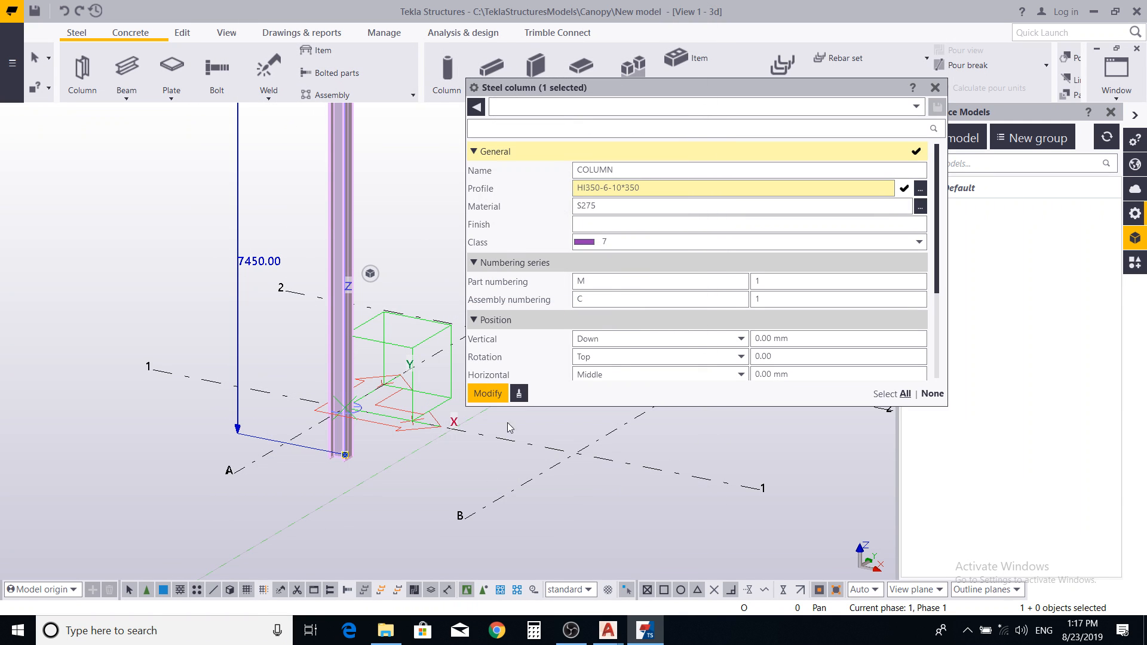
left_click(493, 396)
scroll(410, 499, "up", 5)
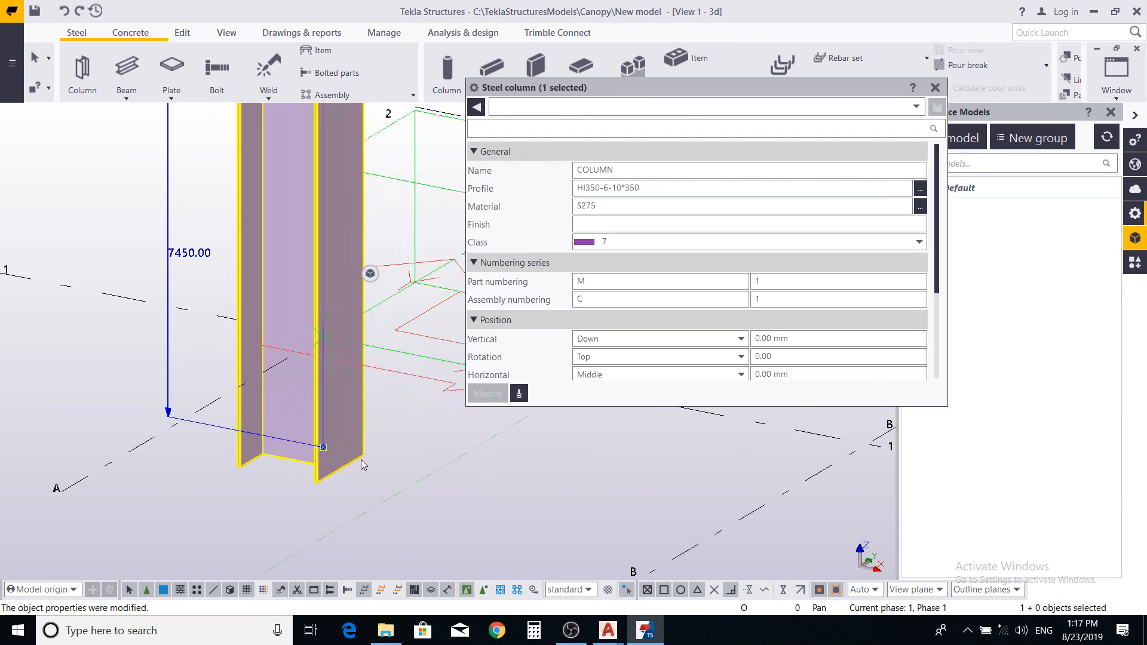
left_click(406, 494)
left_click(327, 429)
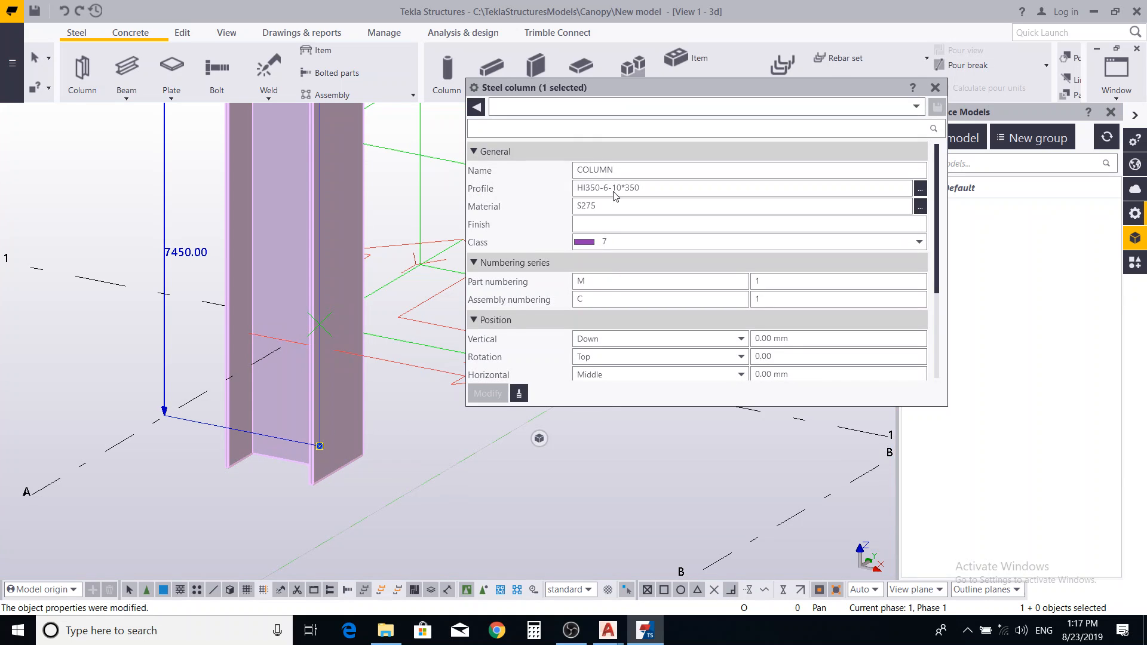
Undo the column's profile change, deselect the column and close its properties.
key("ctrl+z")
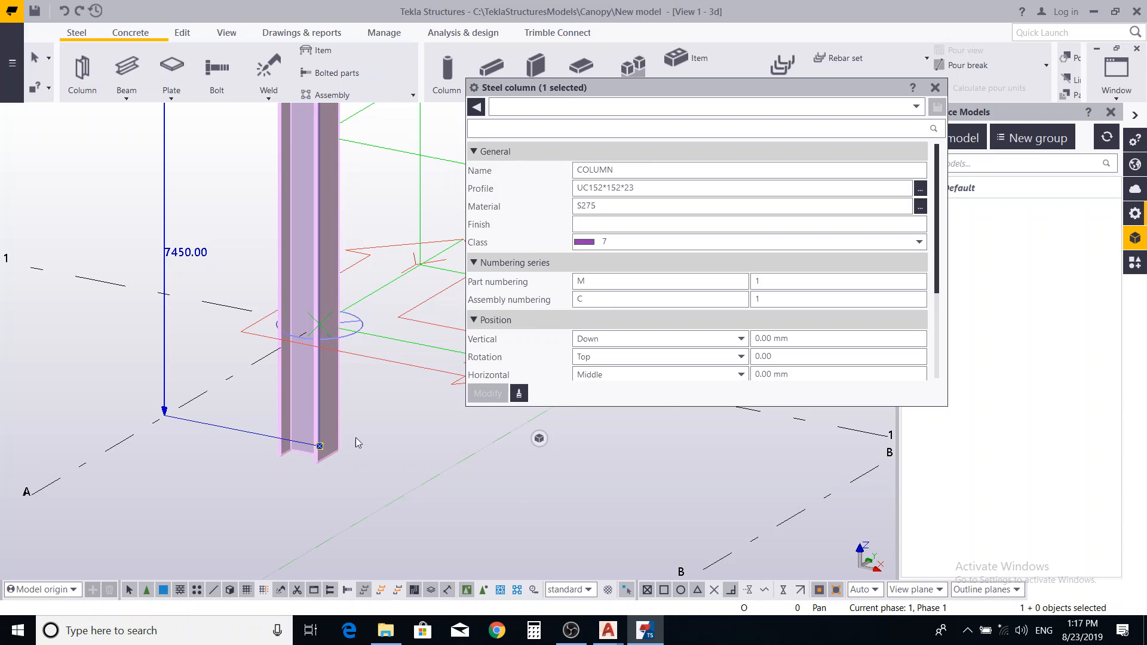
middle_click_drag(351, 430, 337, 446)
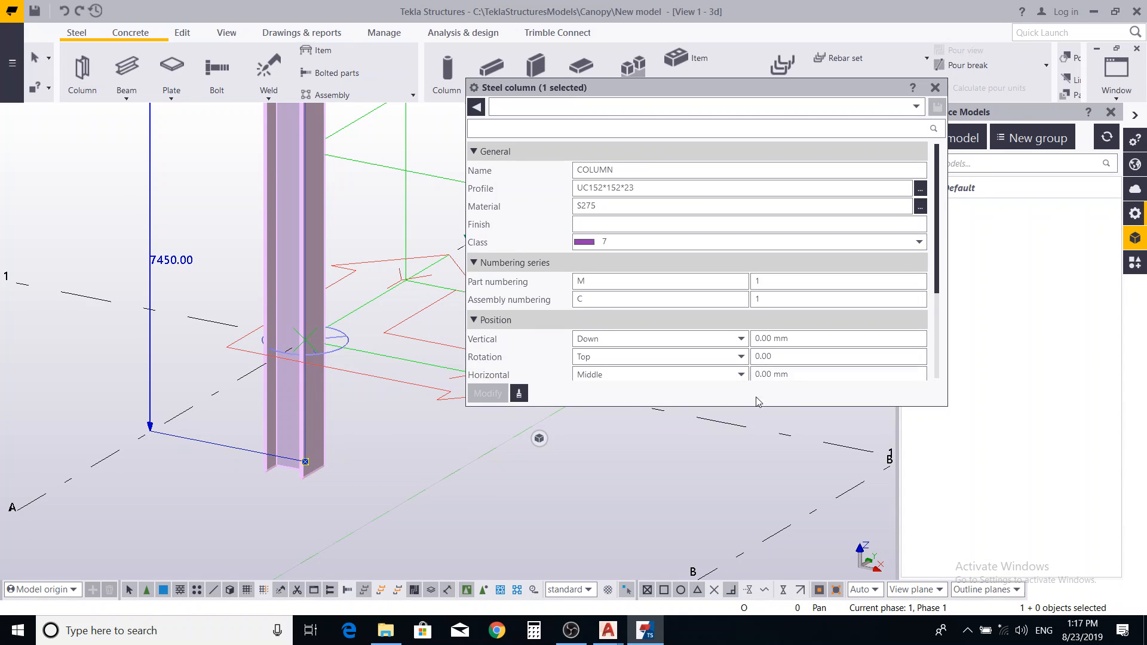
scroll(440, 498, "down", 6)
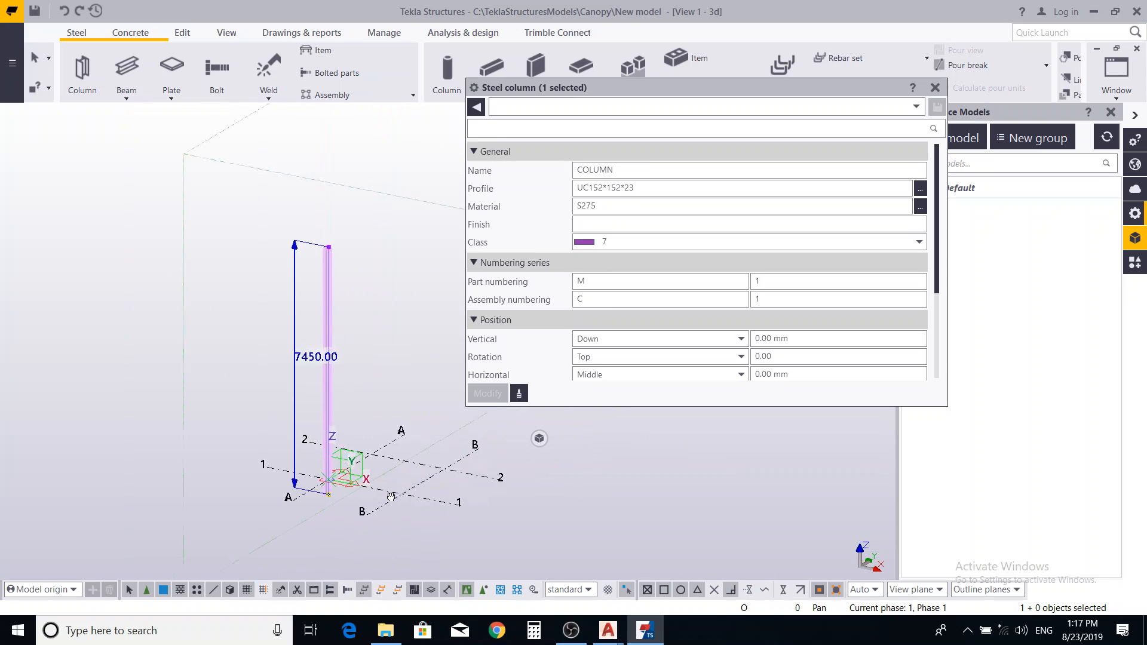
left_click(370, 374)
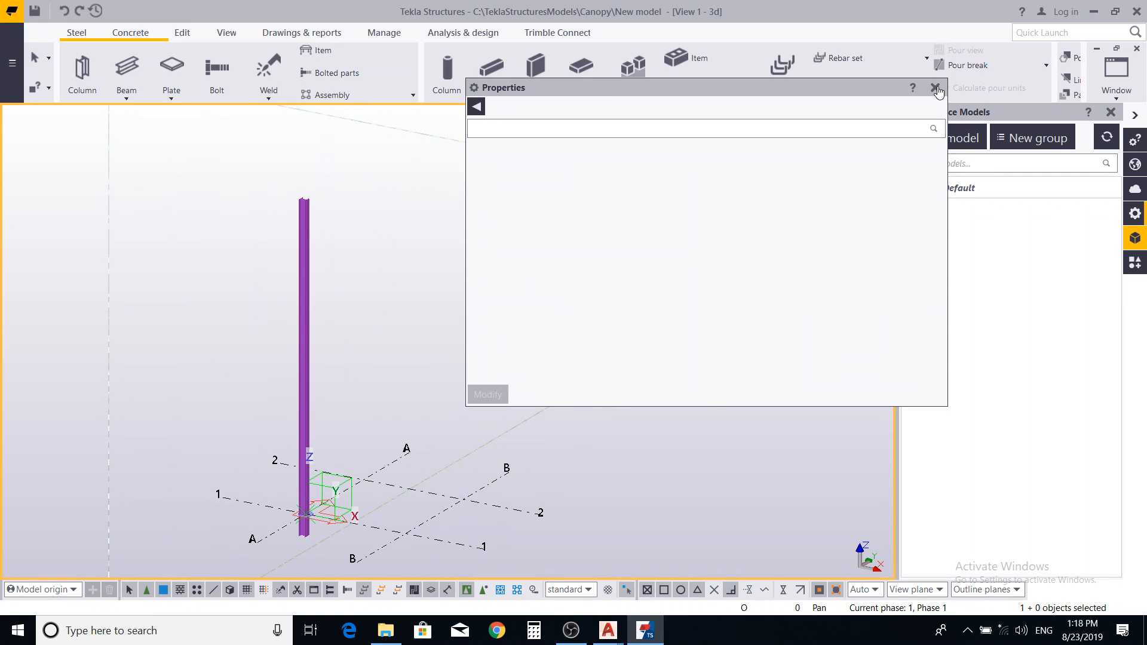
left_click(935, 88)
middle_click_drag(494, 512, 502, 412)
scroll(342, 403, "up", 1)
scroll(457, 364, "down", 2)
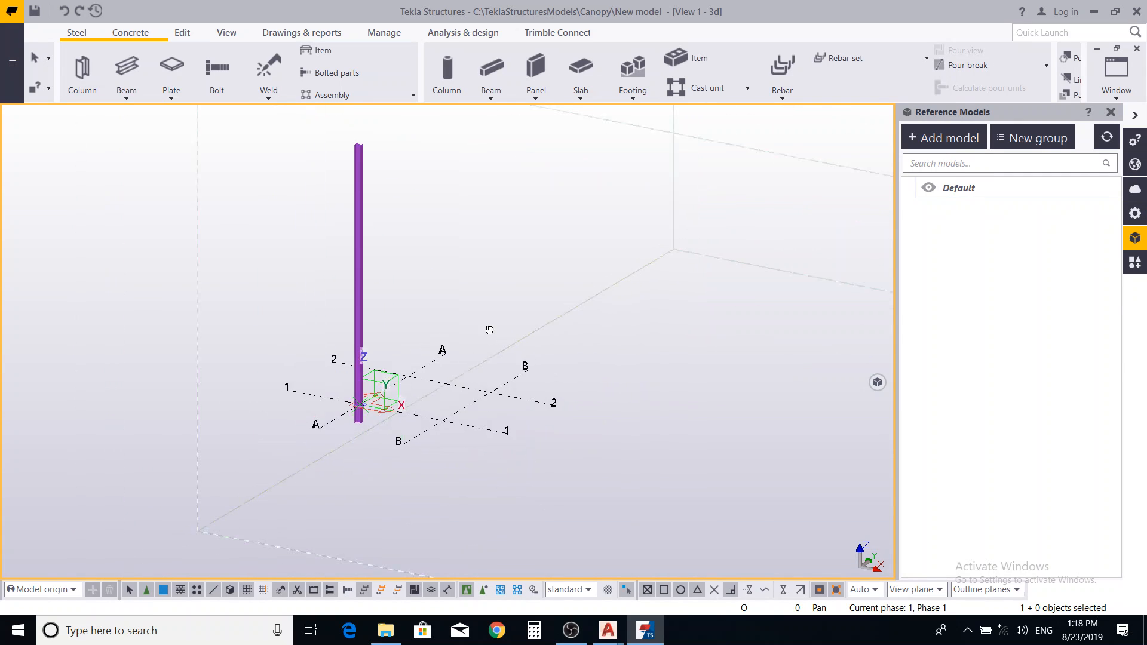
middle_click_drag(487, 319, 492, 365)
scroll(389, 426, "up", 2)
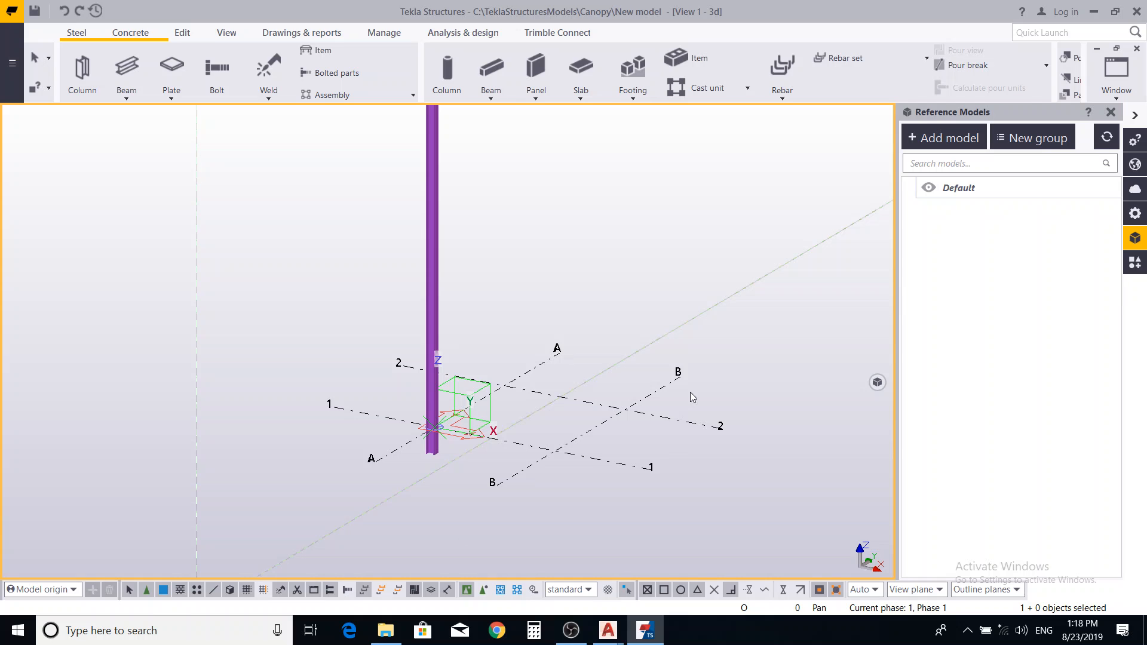
scroll(512, 286, "down", 2)
middle_click_drag(536, 259, 509, 308)
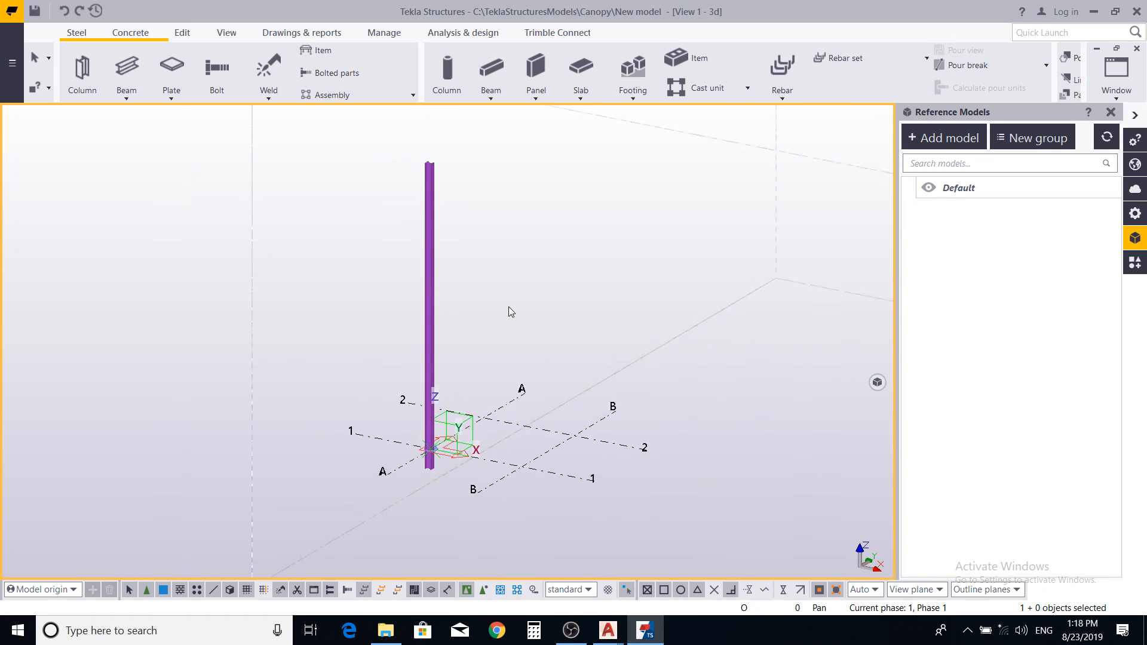
Create views along all grid lines in the XY, ZY and XZ planes, using the Grid-Plan and Grid-Elevation view properties.
left_click(226, 33)
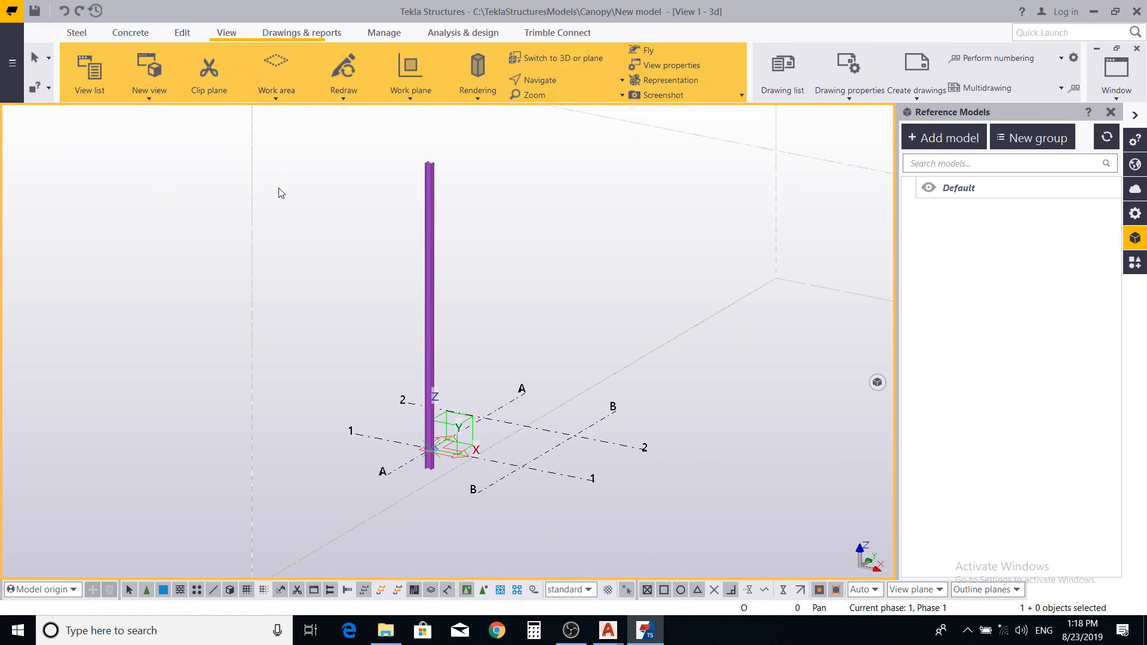
left_click(148, 70)
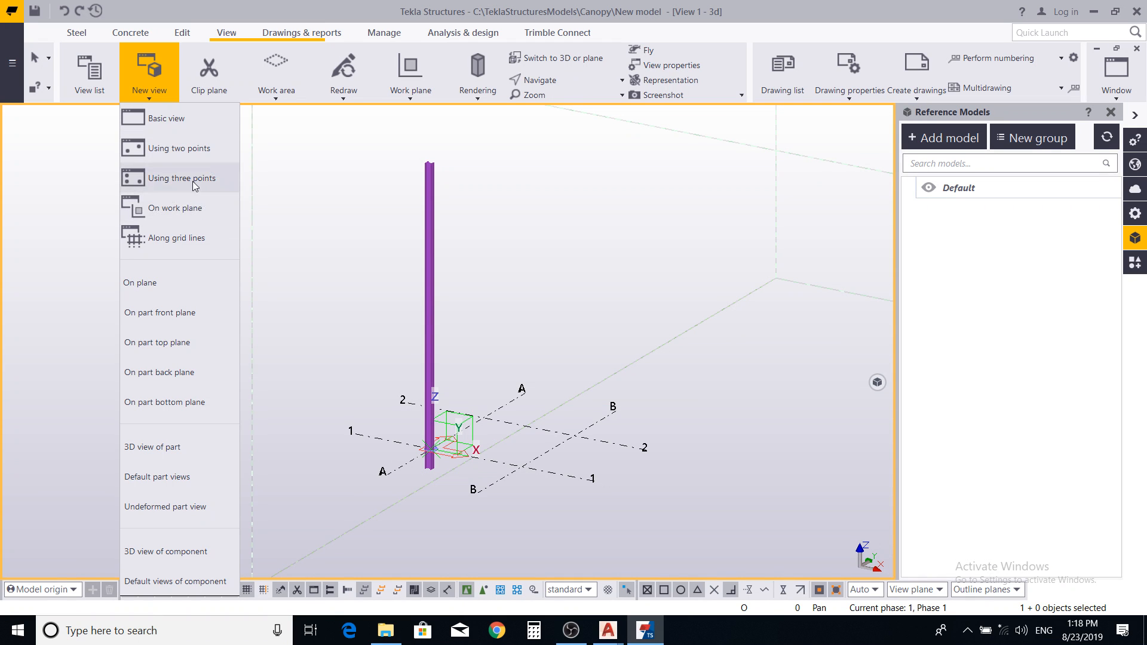
left_click(201, 241)
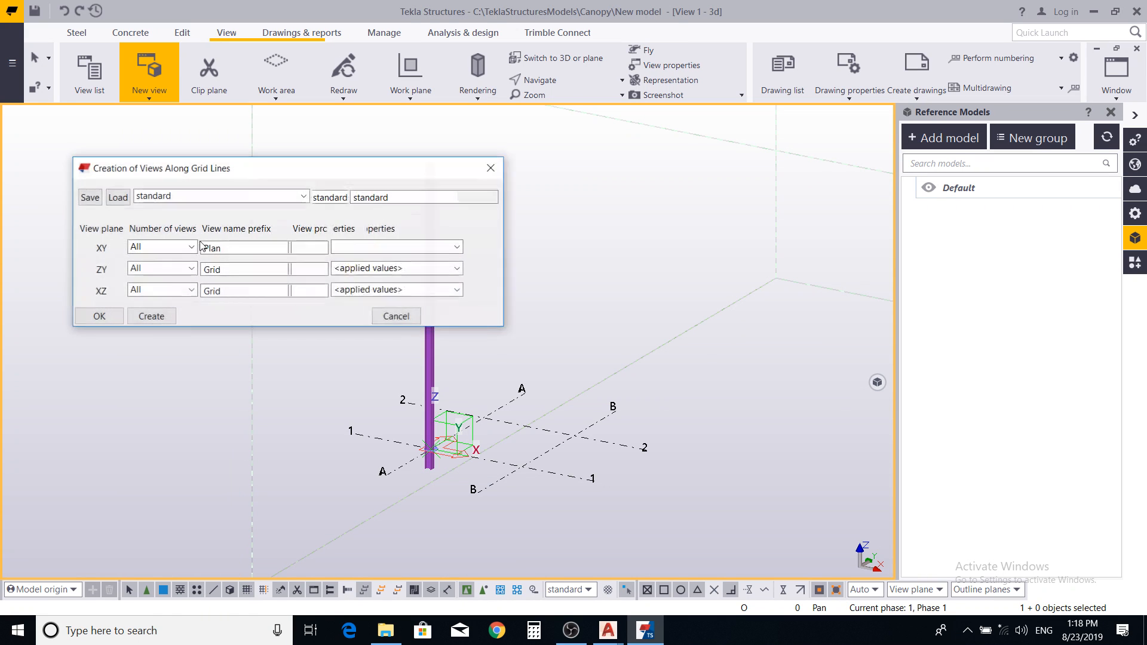
left_click(153, 316)
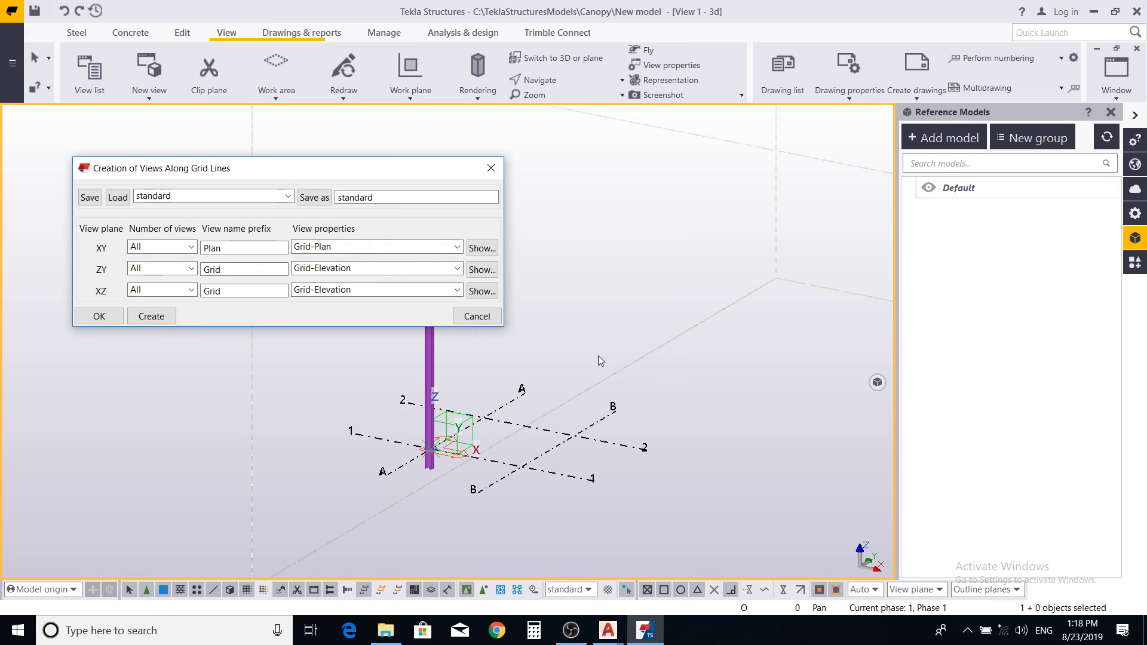
left_click(157, 316)
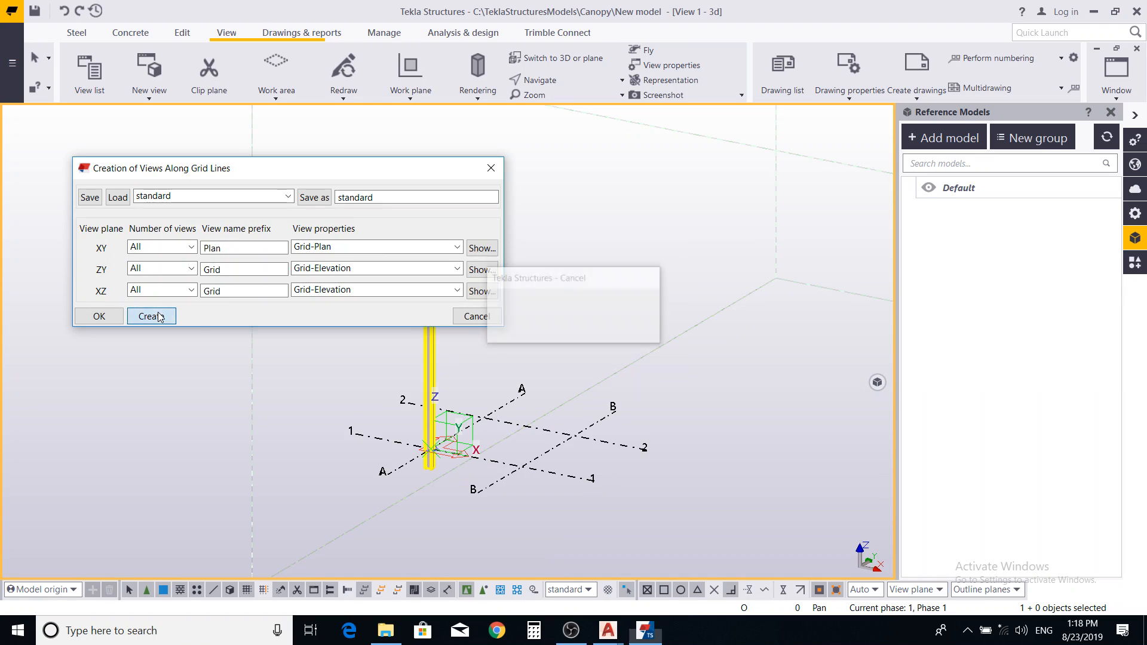
left_click(152, 312)
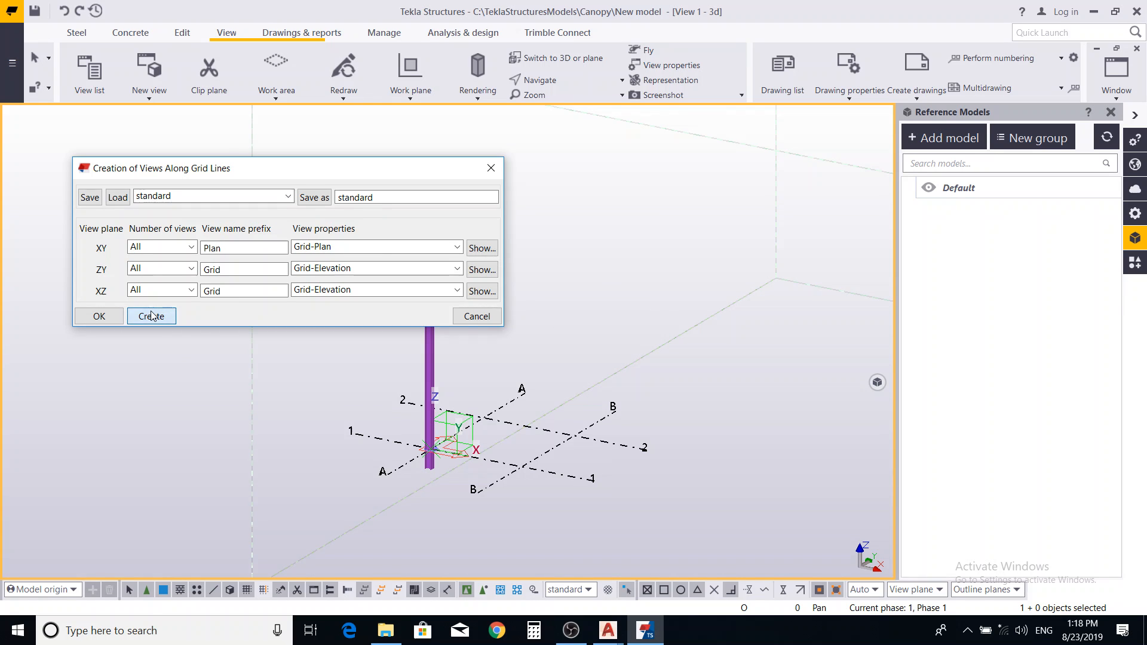
left_click(97, 317)
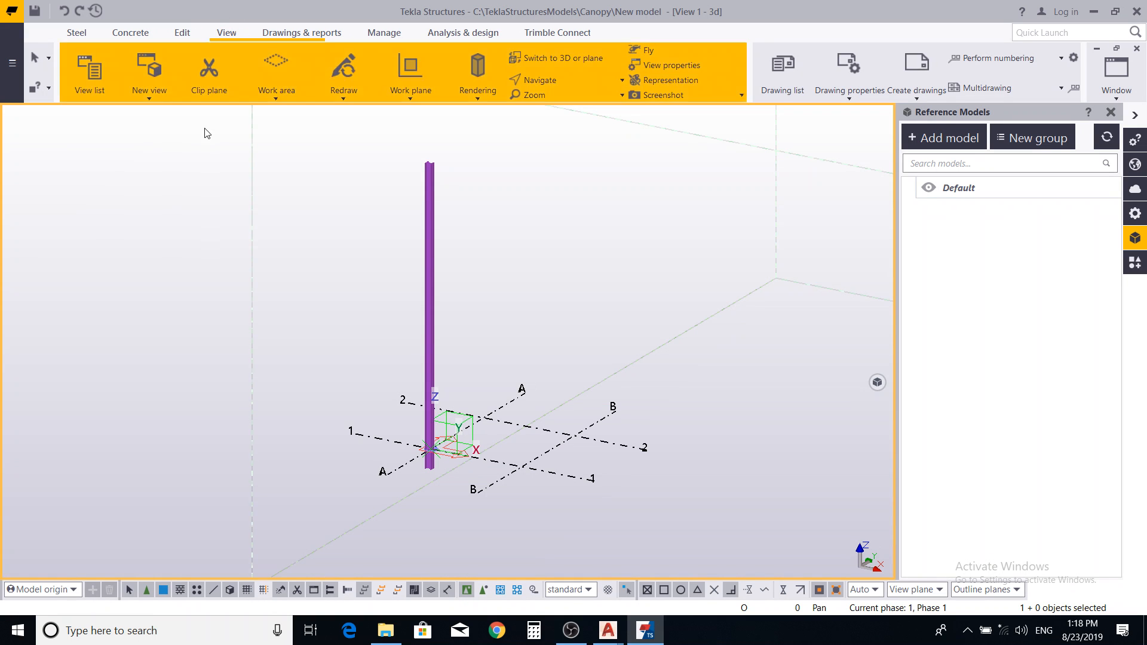
Reopen the grid-line view creation settings and generate the full set of plan and grid views again.
left_click(158, 94)
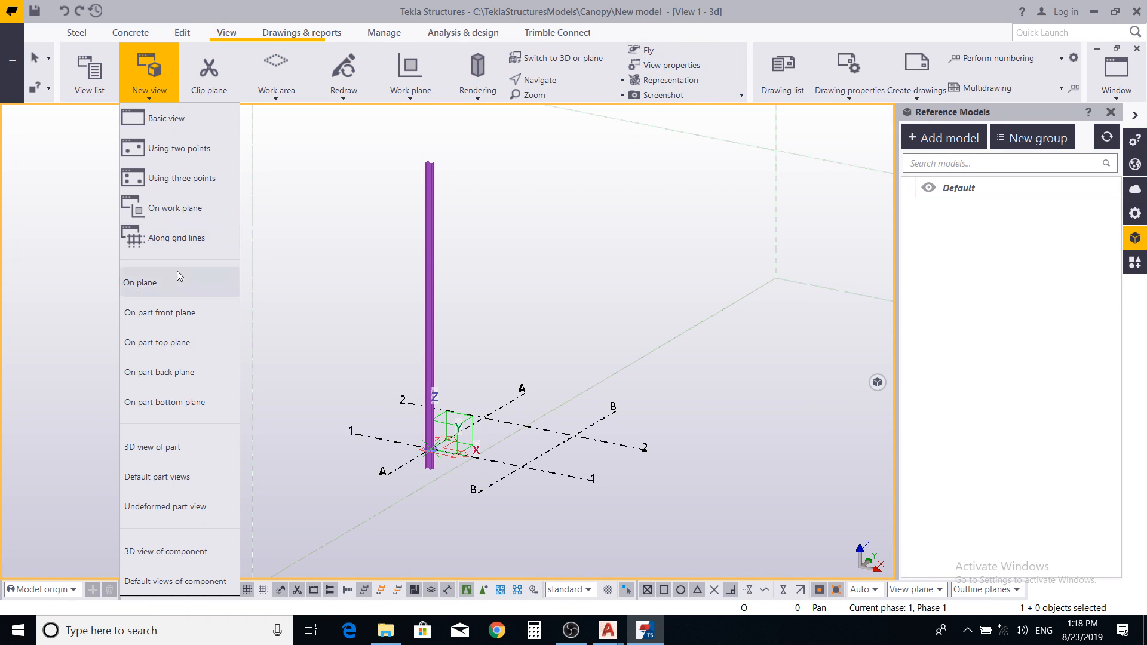
left_click(174, 239)
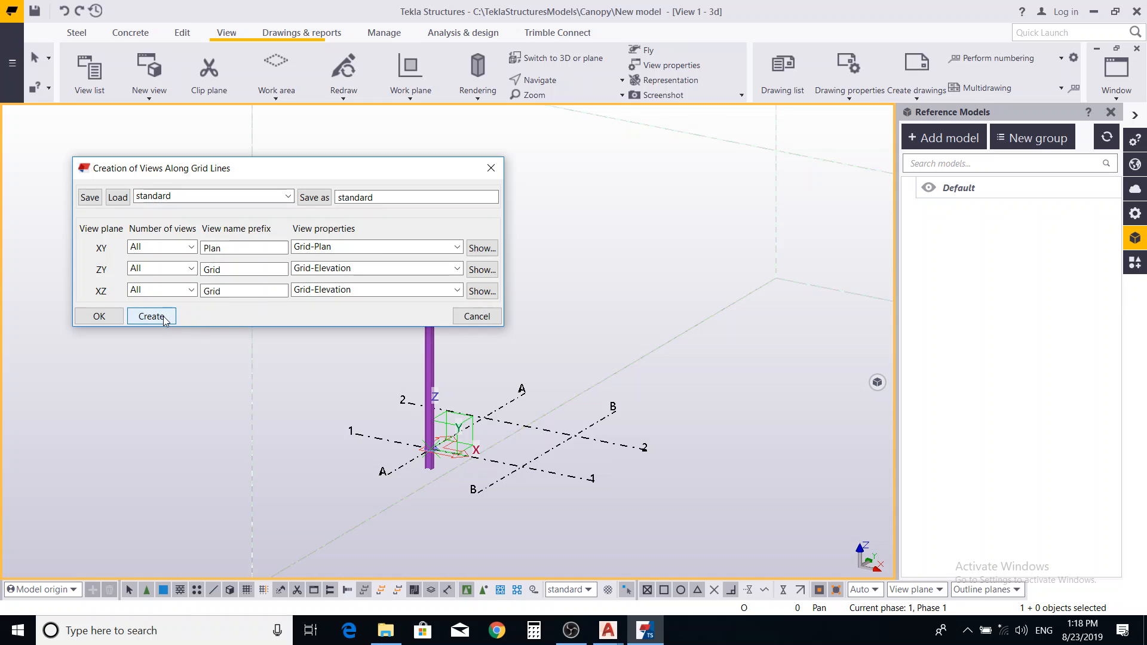
middle_click_drag(446, 364, 285, 347)
left_click(147, 317)
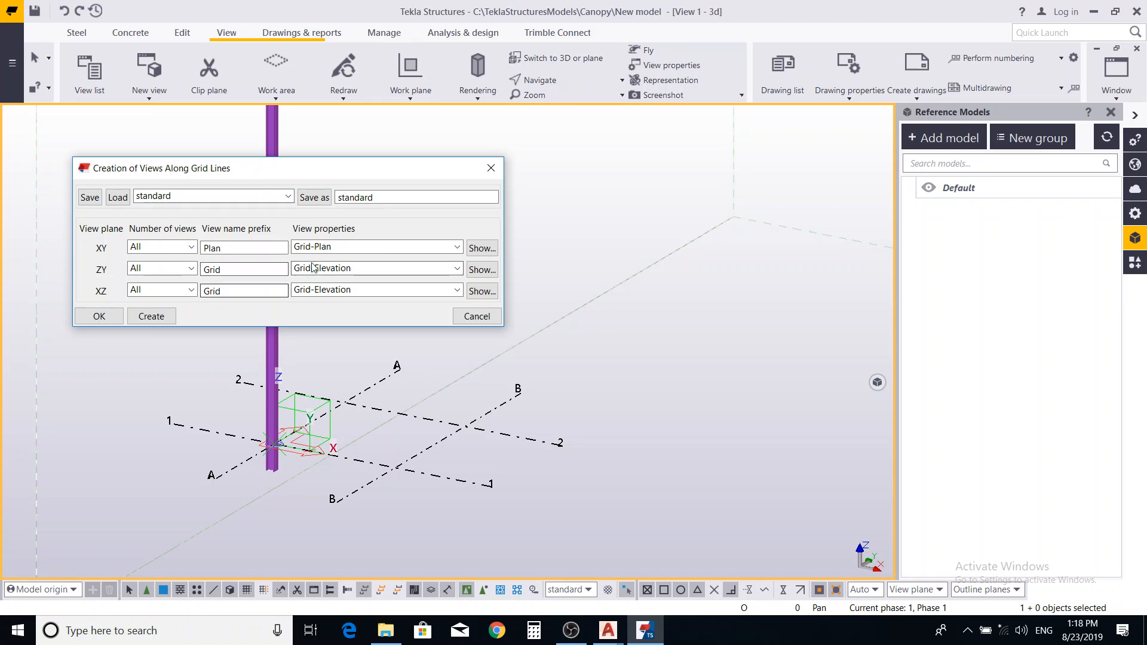
left_click(99, 316)
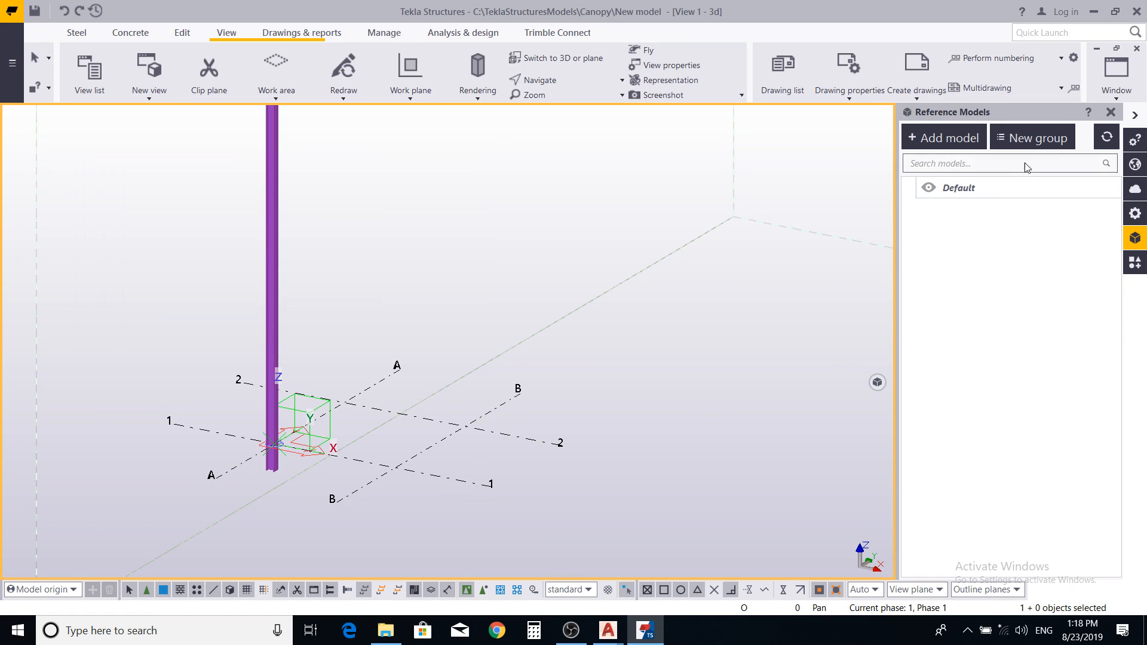
Switch to the Grid 2 elevation view to check it and close all open views.
left_click(1115, 96)
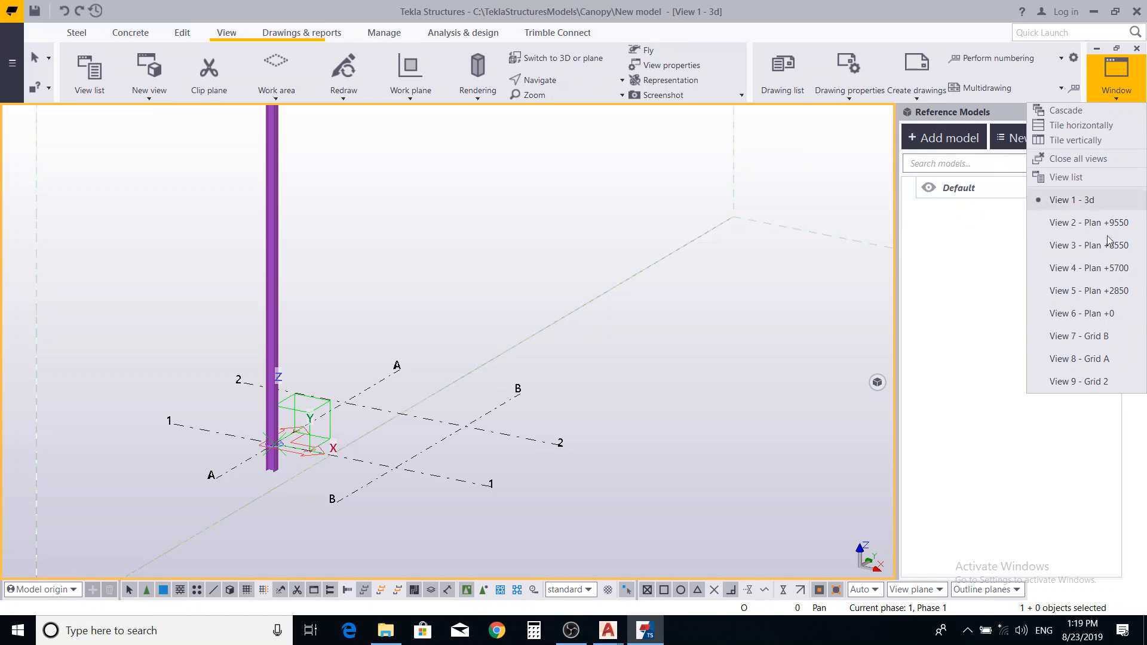
left_click(1085, 382)
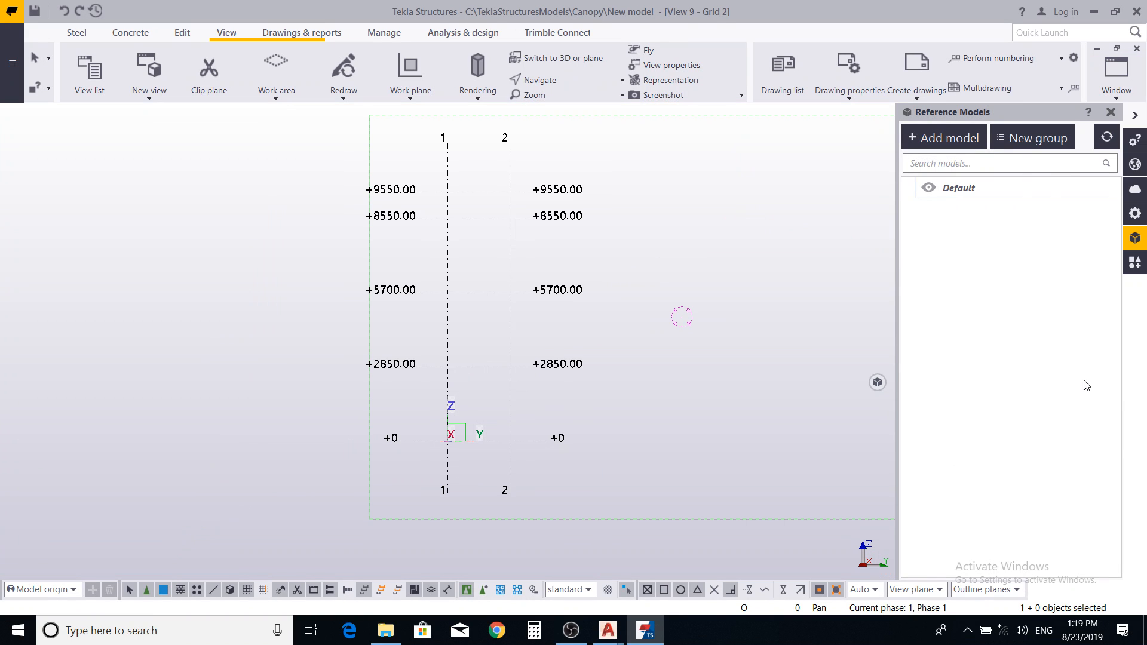
left_click(1119, 90)
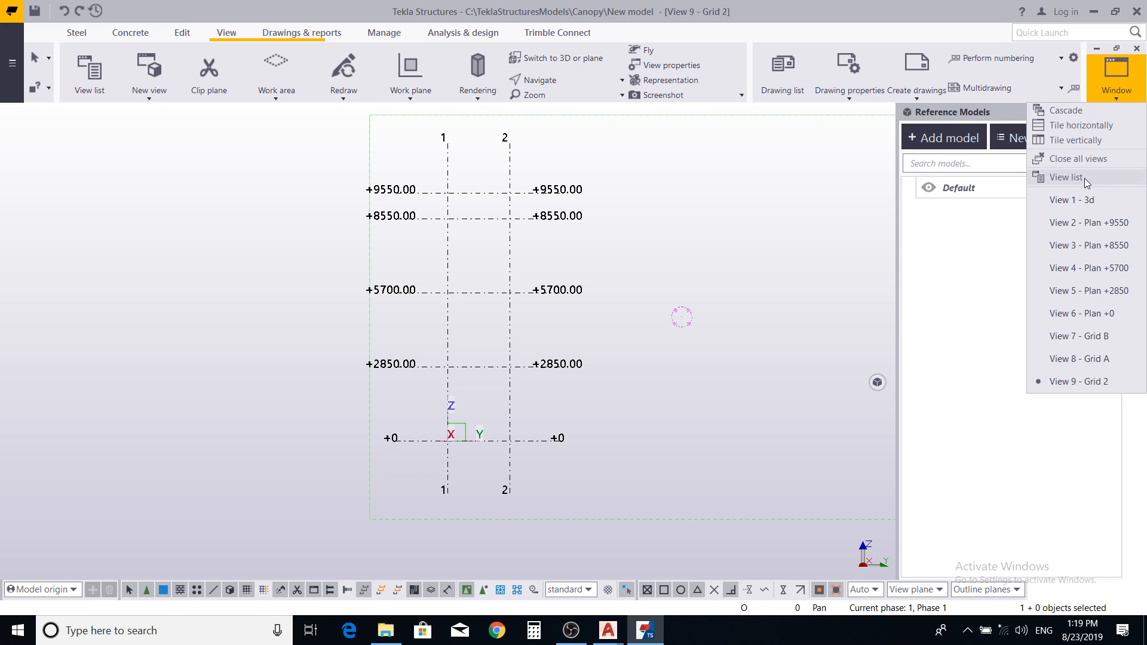
left_click(1084, 159)
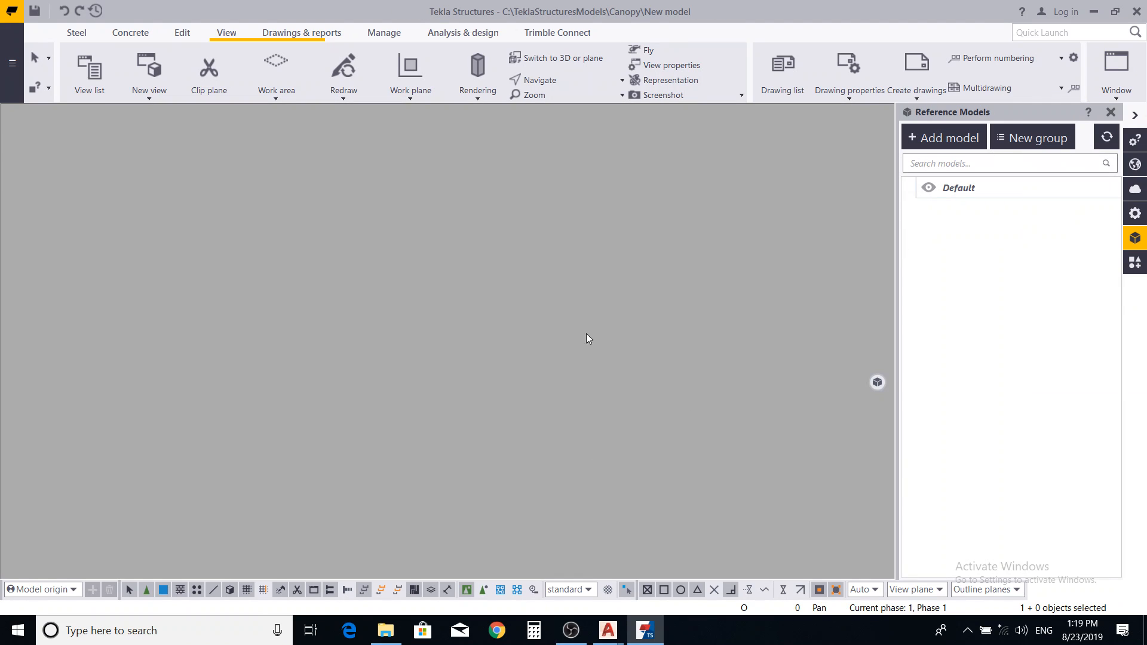
left_click(91, 74)
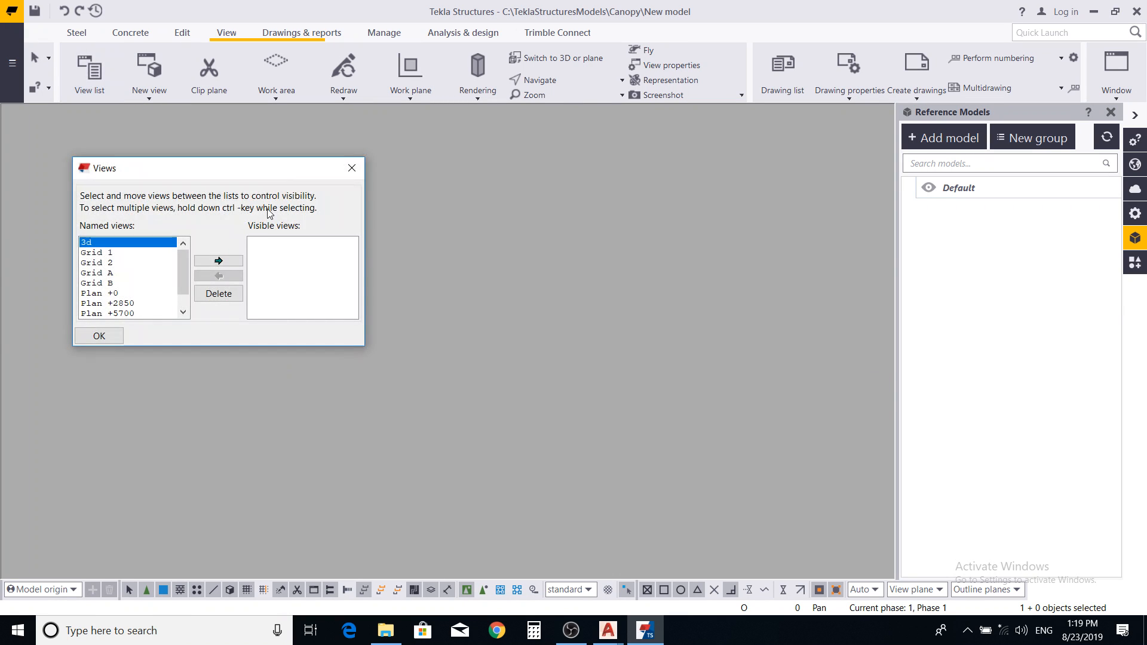
left_click(352, 168)
left_click(160, 93)
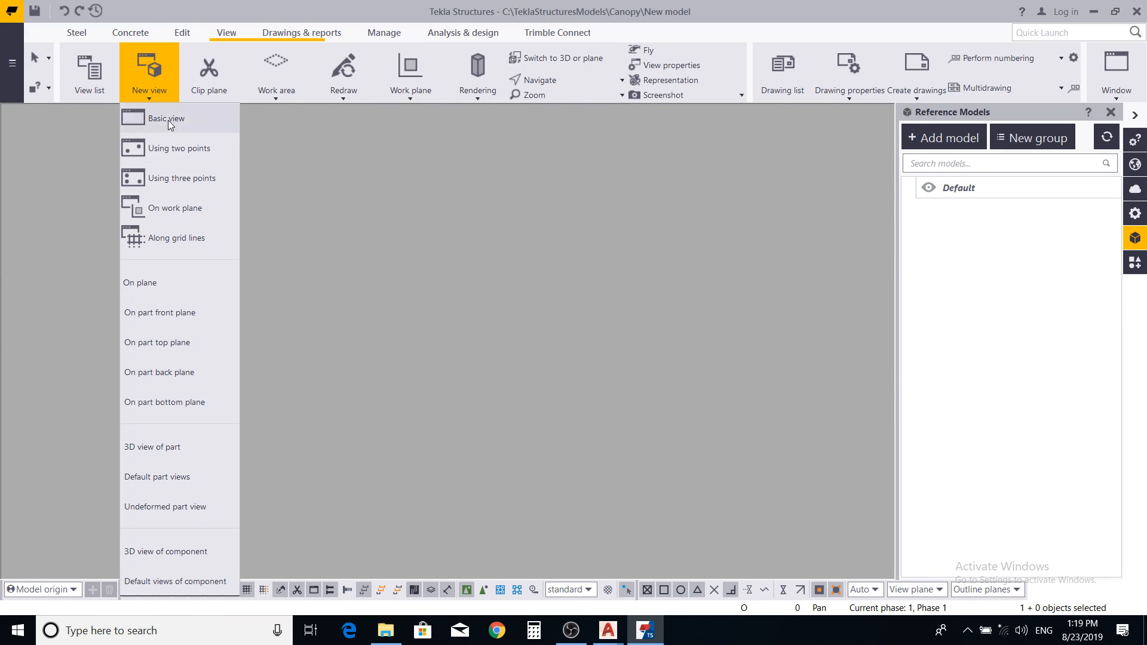
Make the 3d, Grid 1, Grid 2, Grid A, Grid B, Plan +0, Plan +2850 and Plan +5700 views visible and maximize the 3d view.
left_click(91, 75)
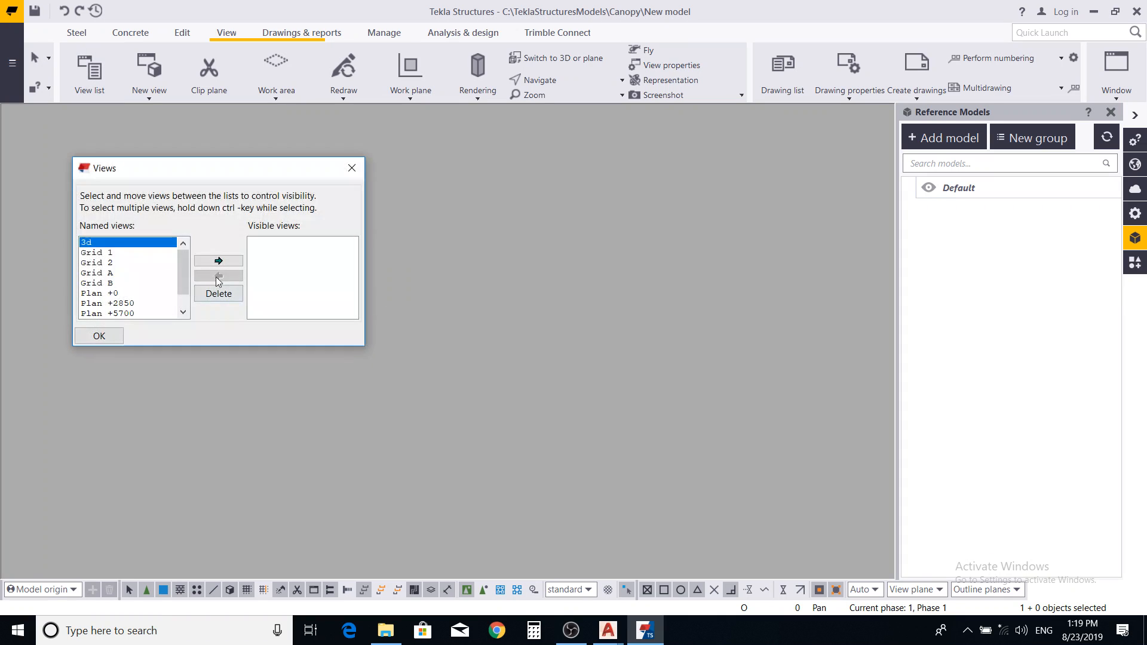
left_click(102, 312, "shift")
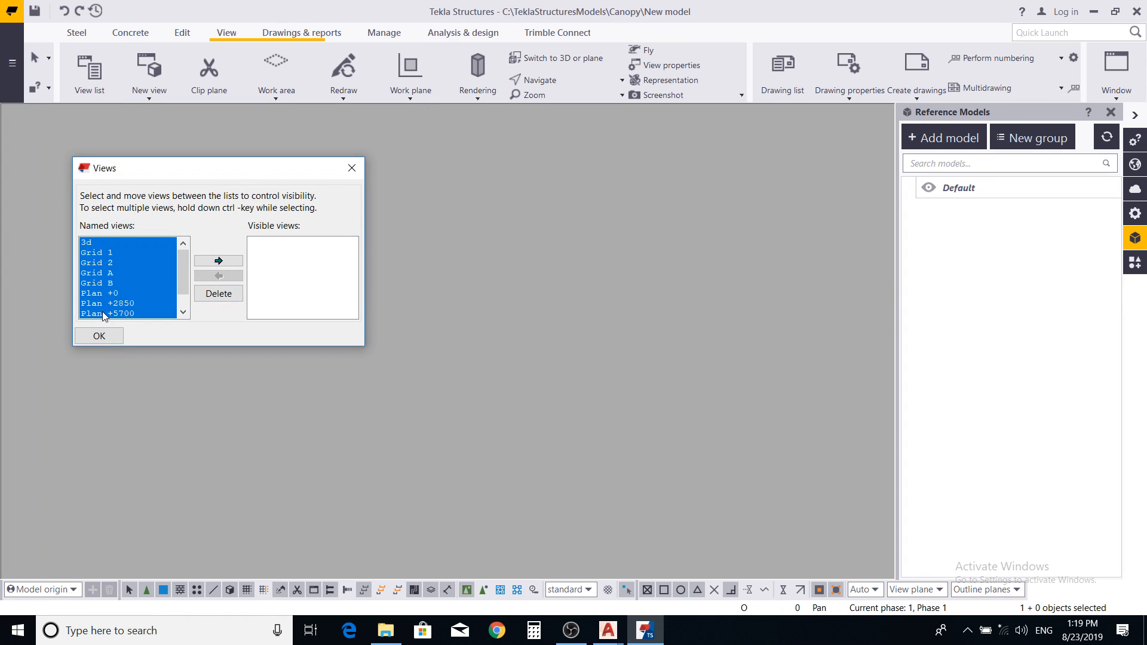
left_click(219, 261)
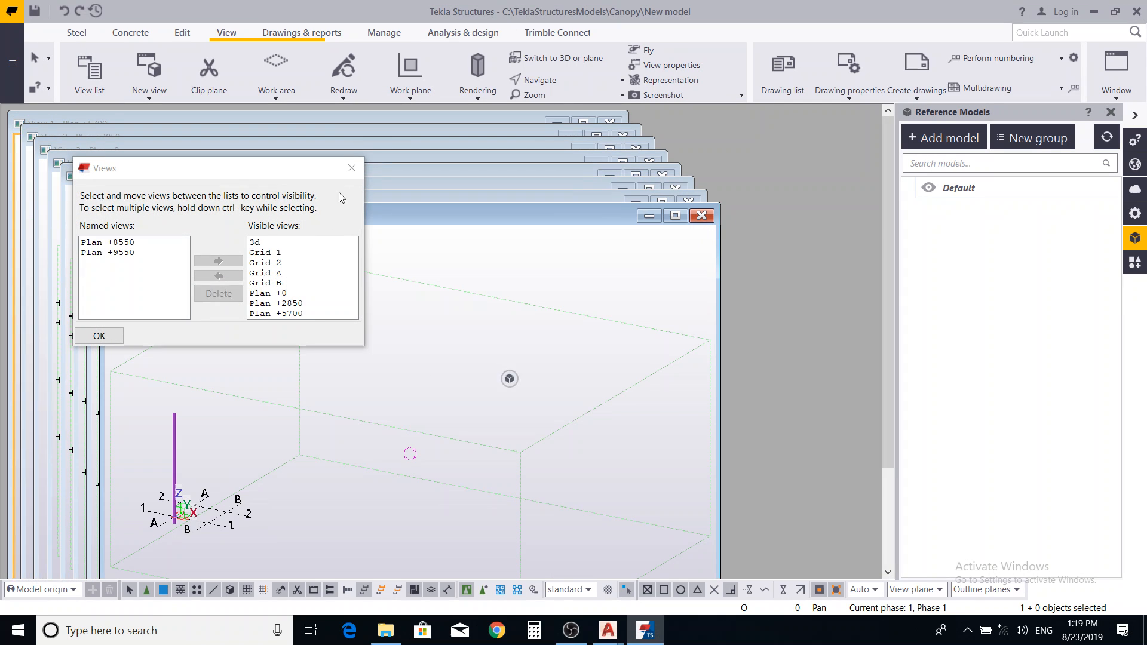
left_click(99, 335)
left_click(675, 215)
middle_click_drag(243, 433, 399, 436)
scroll(399, 436, "up", 10)
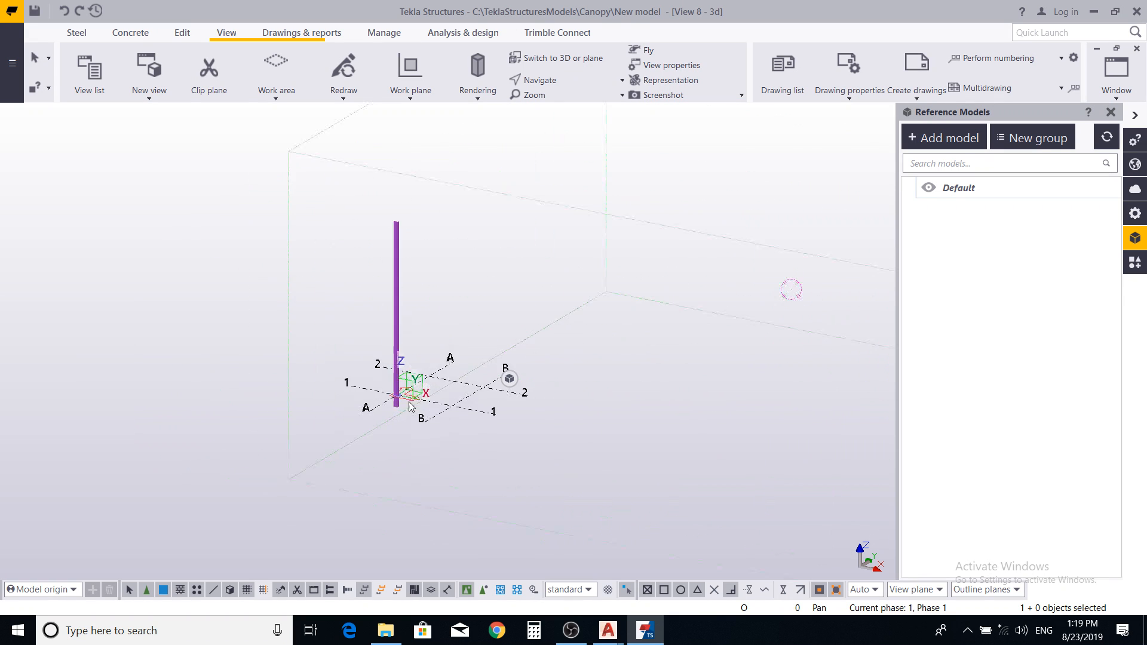
Inspect the column base in the 3d view and switch to the Grid 1 elevation view showing the column against the levels.
scroll(399, 436, "down", 4)
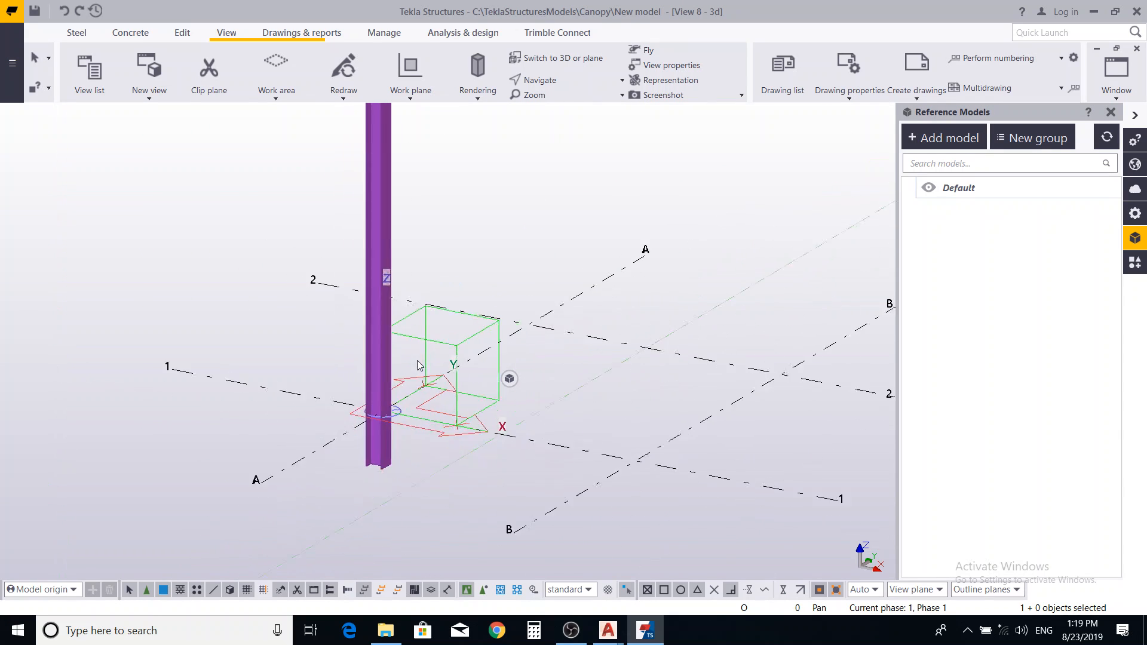
middle_click_drag(443, 423, 468, 434)
scroll(469, 434, "up", 4)
middle_click_drag(556, 393, 480, 380)
left_click(1108, 90)
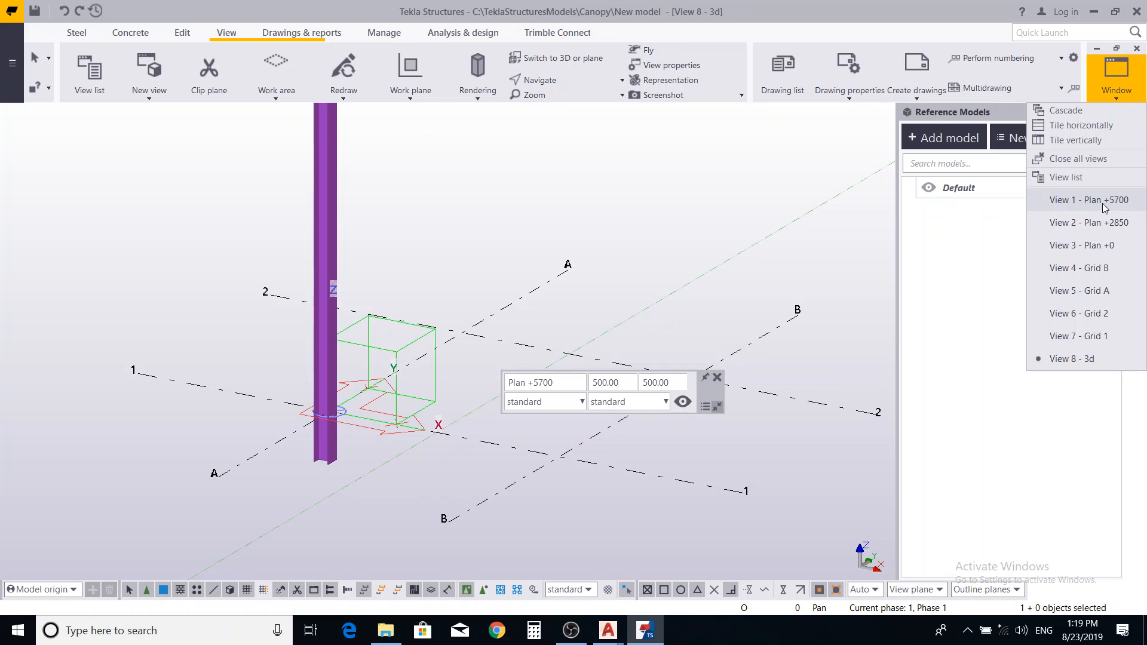
left_click(1091, 335)
scroll(328, 331, "up", 3)
middle_click_drag(362, 249, 410, 290)
scroll(407, 285, "up", 3)
scroll(405, 285, "down", 4)
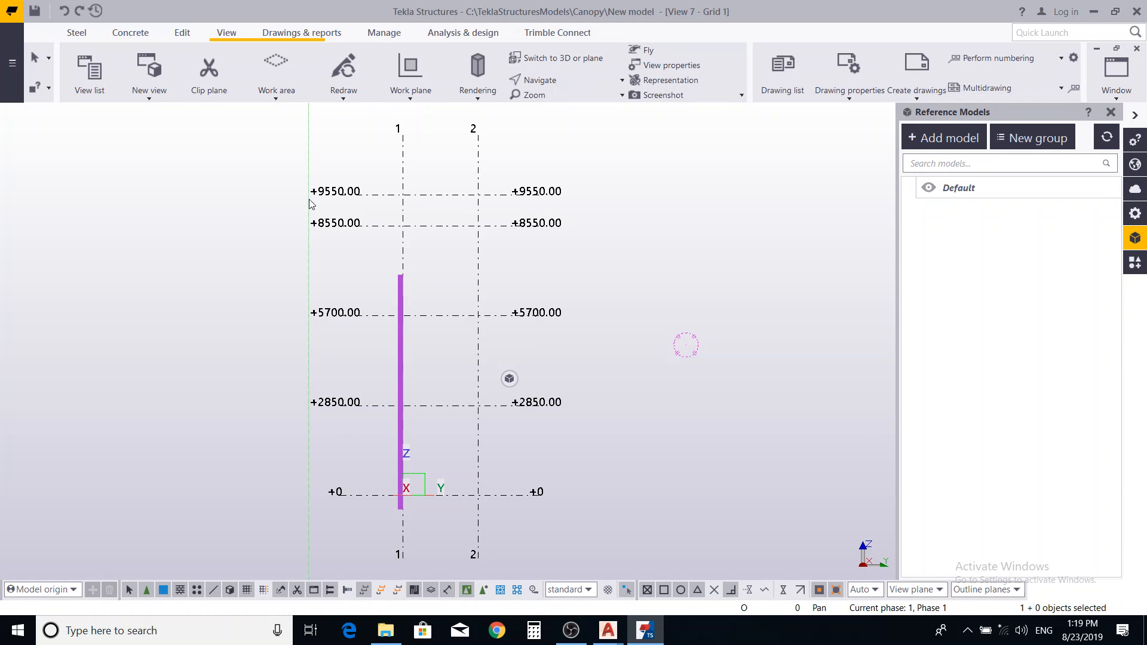
scroll(403, 304, "up", 2)
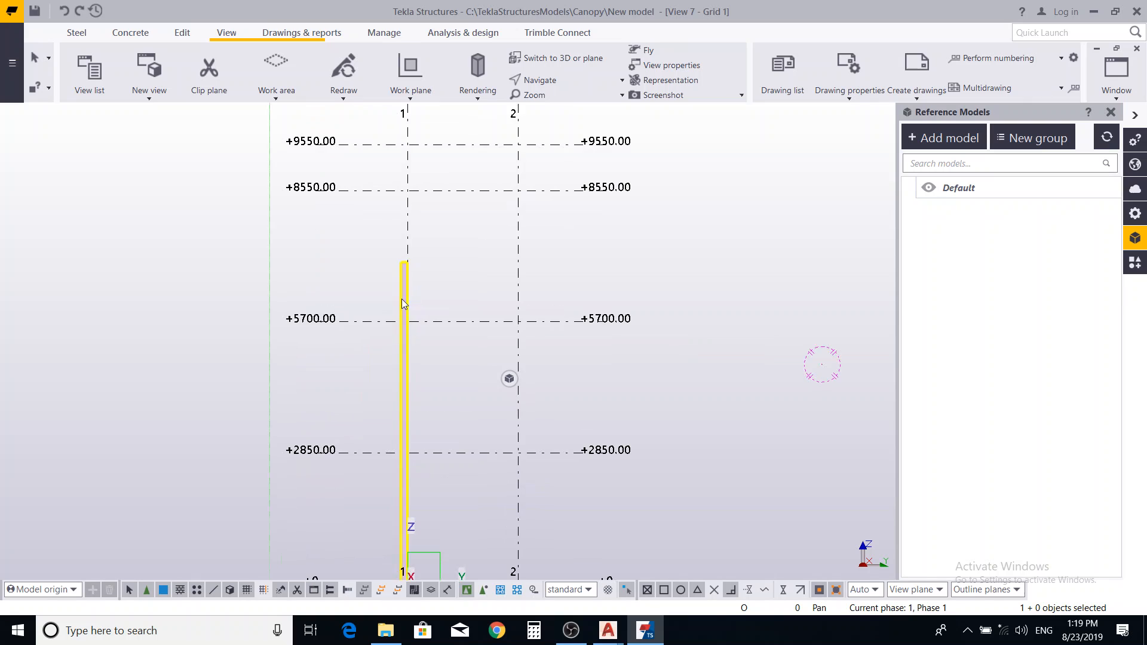
Set the steel column's top level to 9550 mm and its bottom level to 0 mm.
left_click(404, 297)
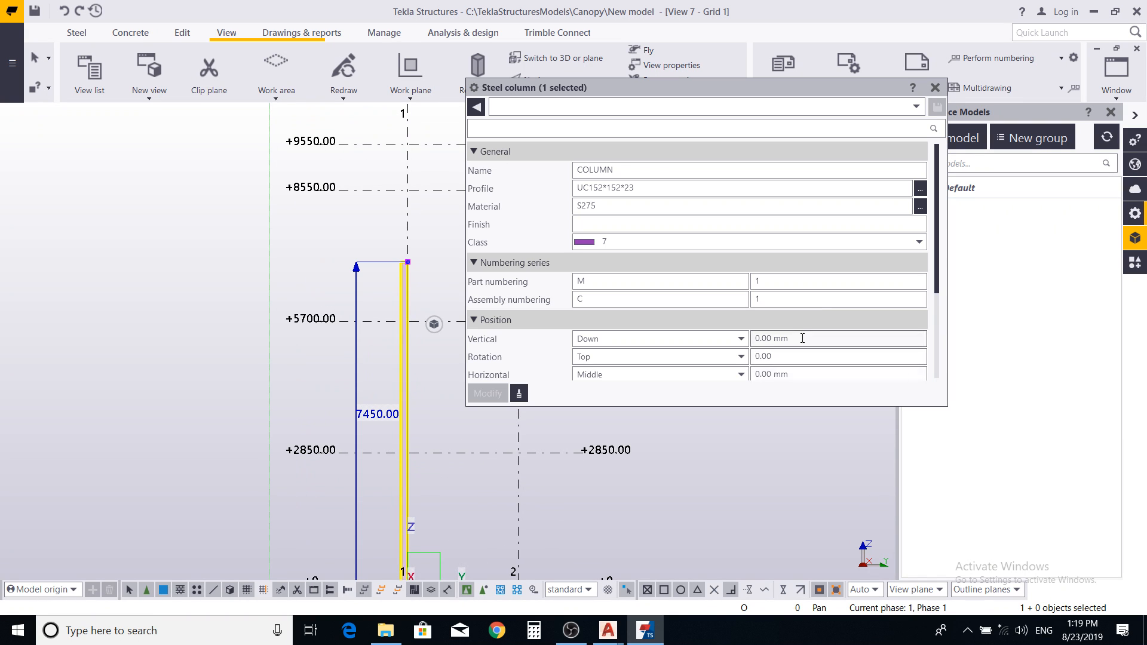
scroll(687, 313, "down", 3)
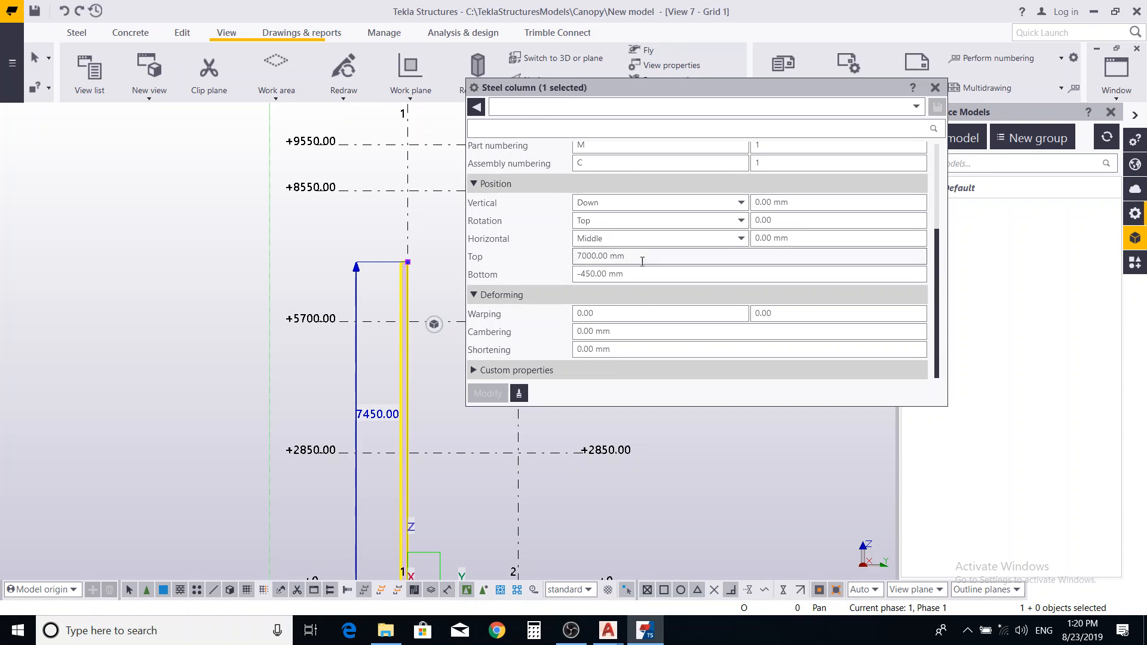
left_click(537, 261)
type("9550")
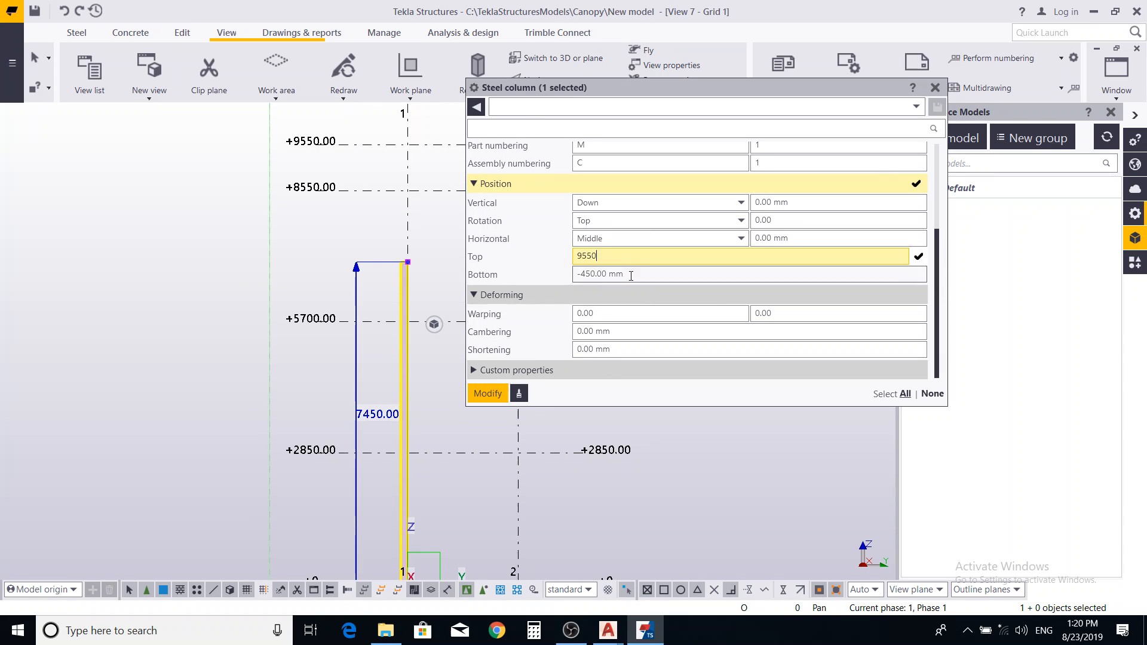
left_click(580, 274)
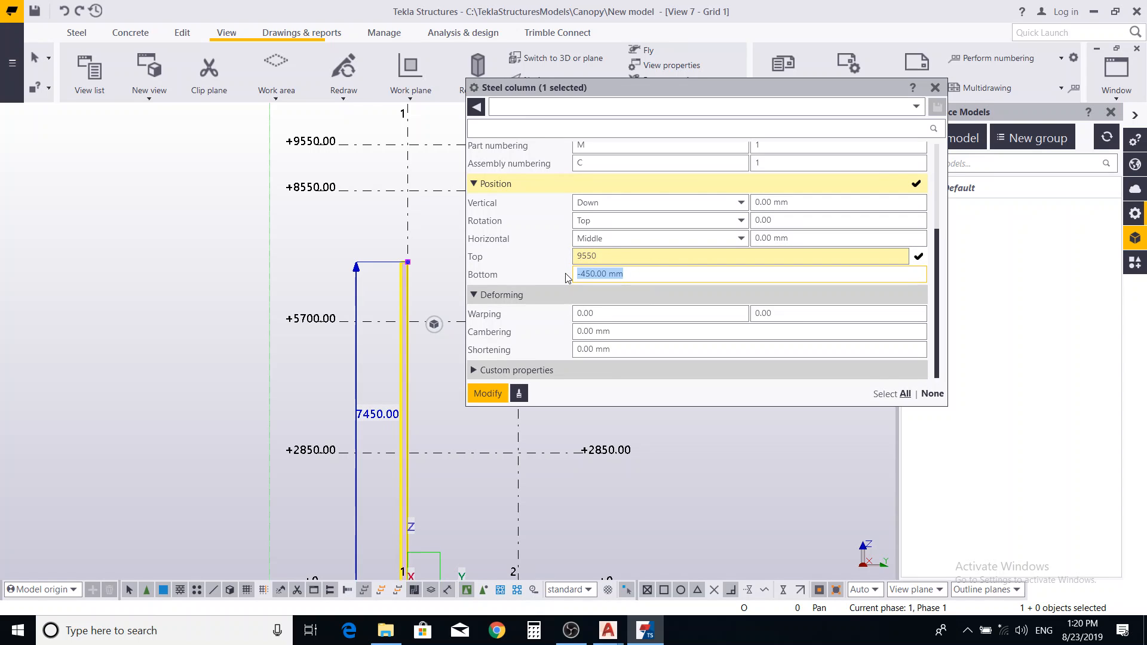
type("0")
left_click(488, 393)
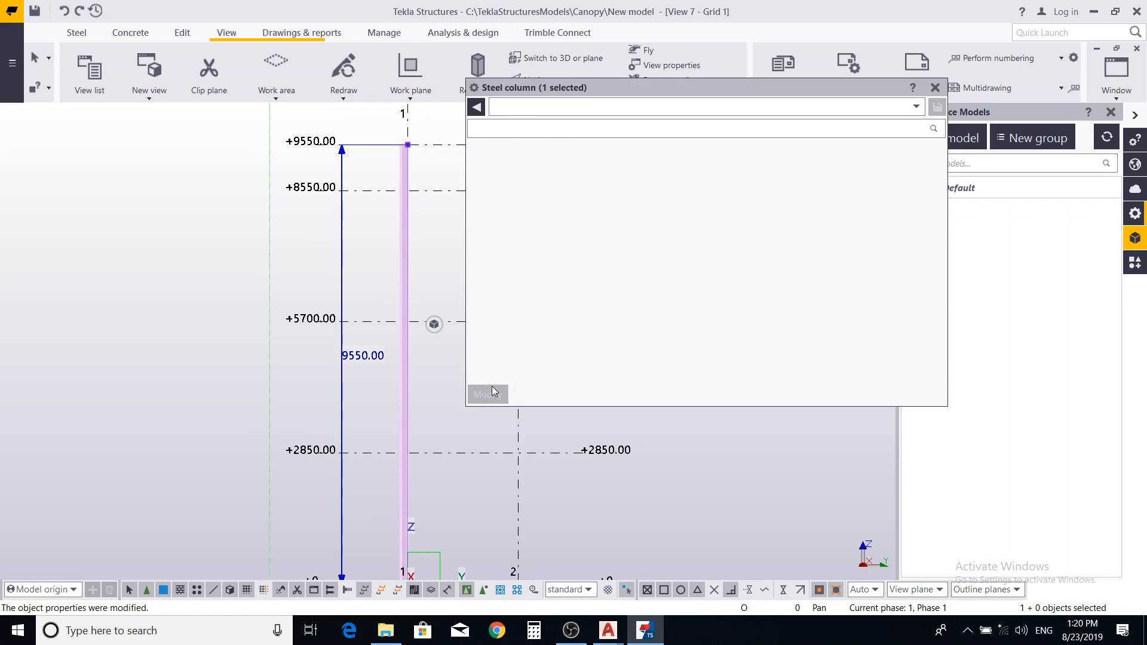
scroll(399, 335, "down", 5)
left_click(582, 482)
middle_click_drag(582, 482, 339, 489)
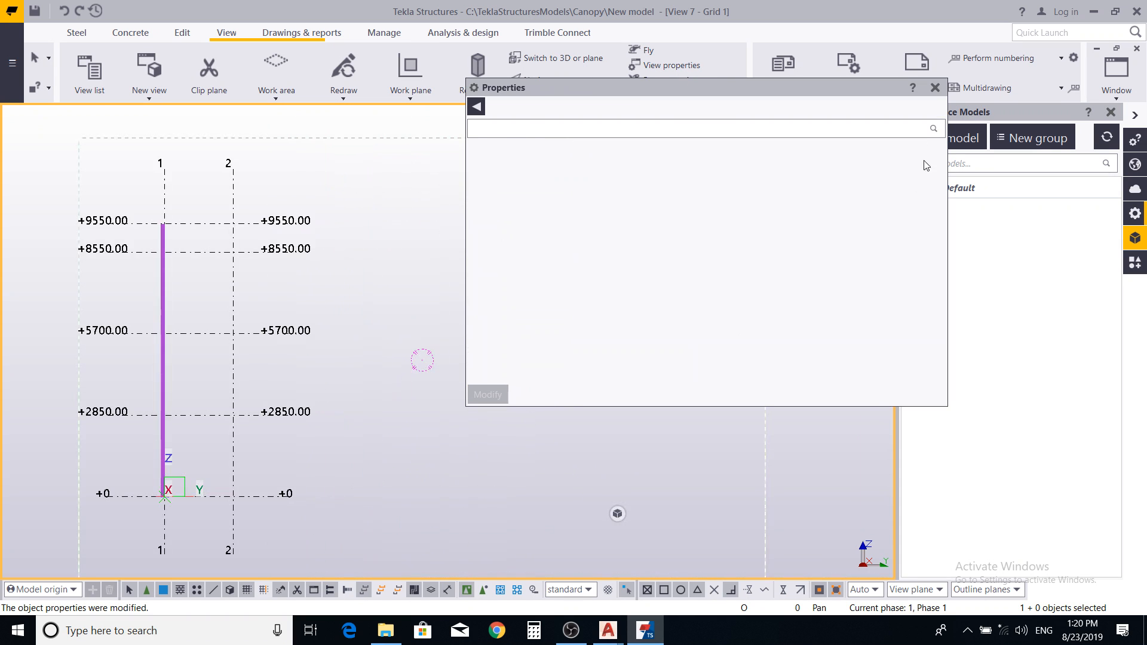
left_click(935, 87)
Set the column's vertical position to Middle so it is centred on grid line 1.
scroll(299, 475, "up", 4)
scroll(279, 477, "up", 4)
scroll(435, 409, "down", 4)
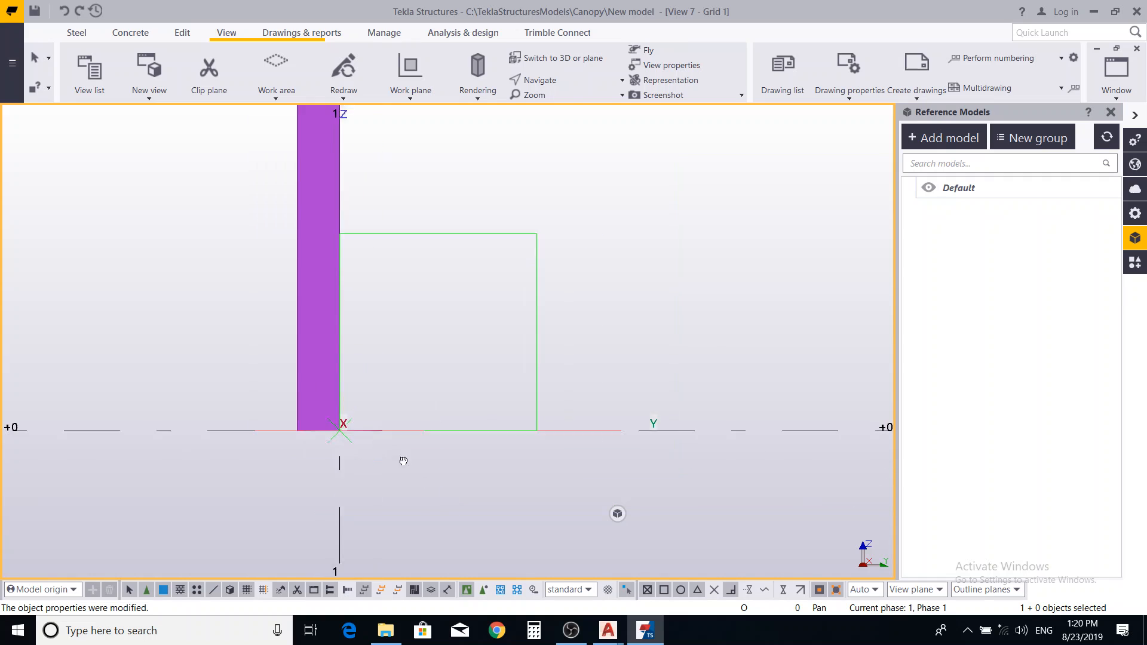
double_click(309, 370)
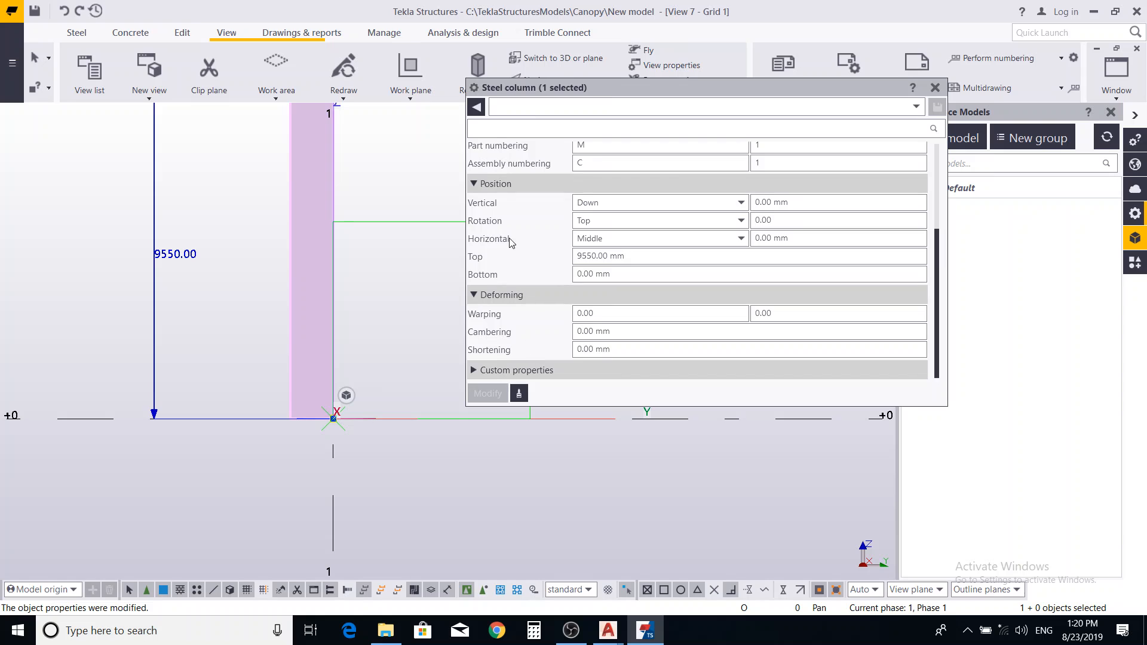
left_click(640, 223)
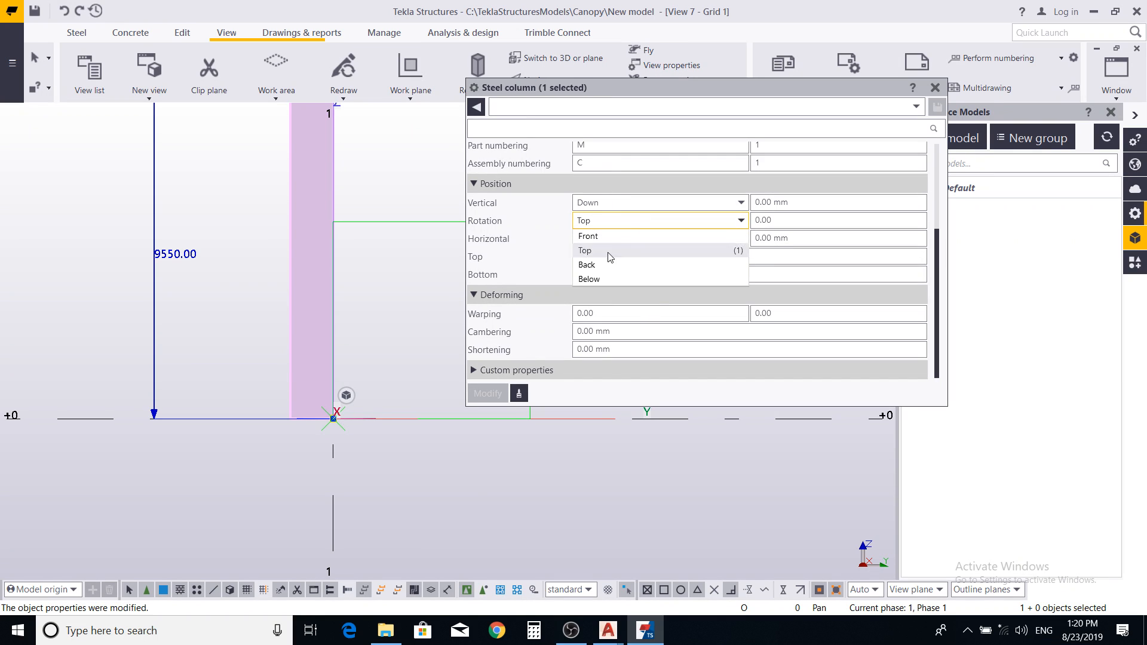
left_click(612, 218)
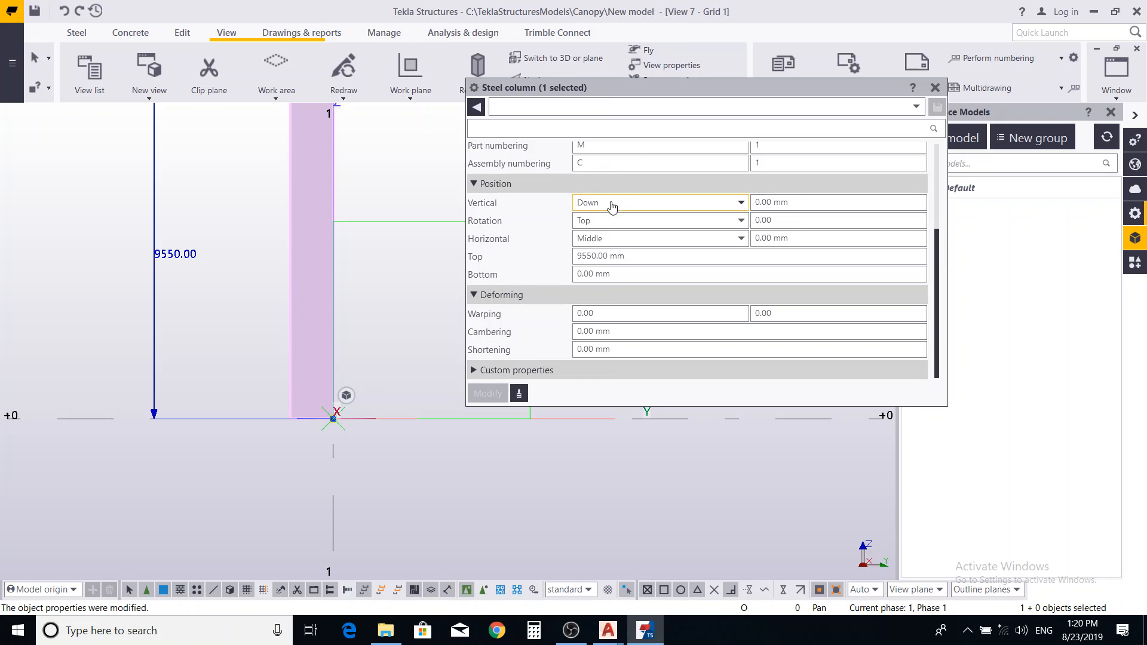
left_click(616, 203)
left_click(611, 218)
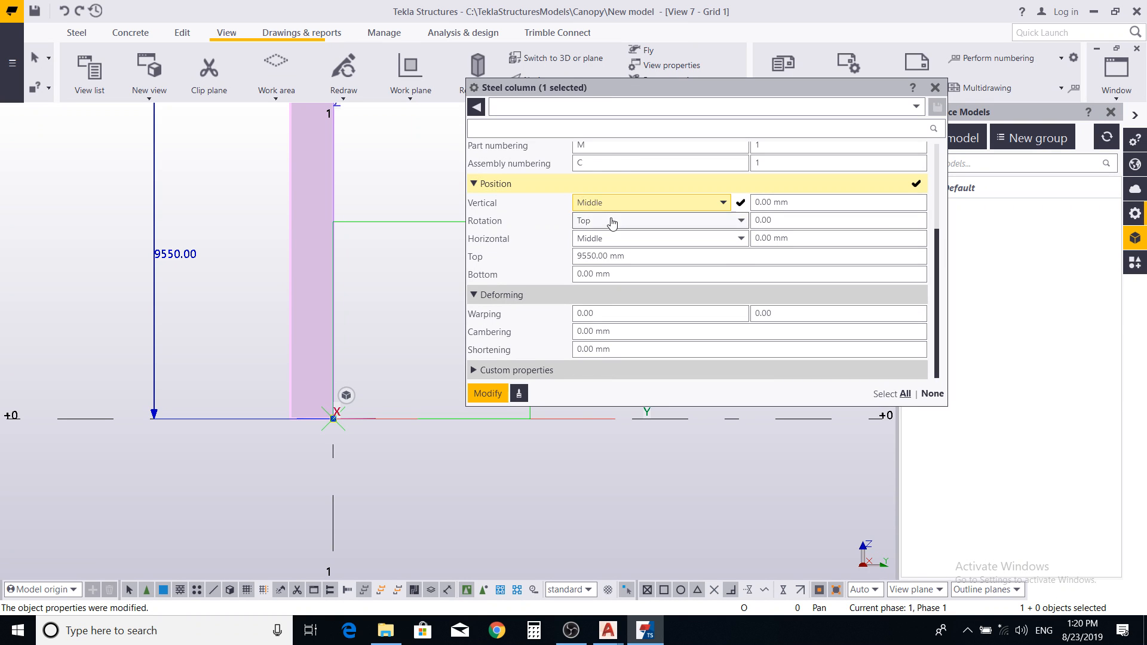
left_click(487, 394)
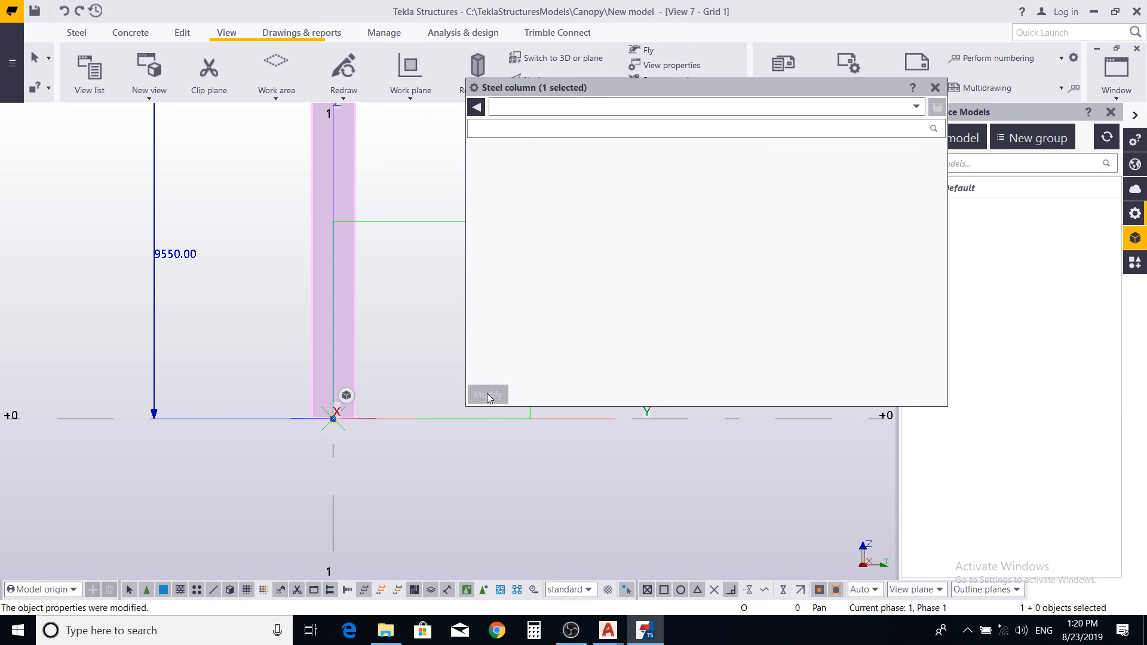
left_click(444, 469)
left_click(934, 89)
Check the centred column against grid line 1 and return to the 3d view for a closer look.
scroll(519, 409, "down", 20)
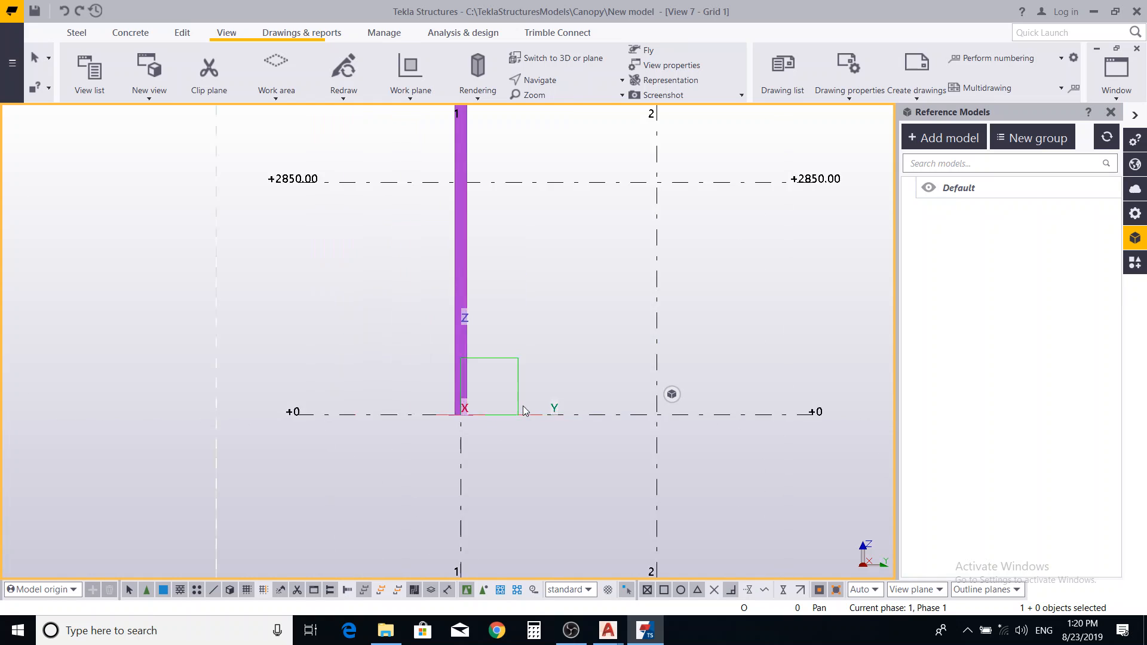
middle_click_drag(556, 385, 541, 448)
scroll(486, 375, "up", 7)
middle_click_drag(526, 495, 524, 480)
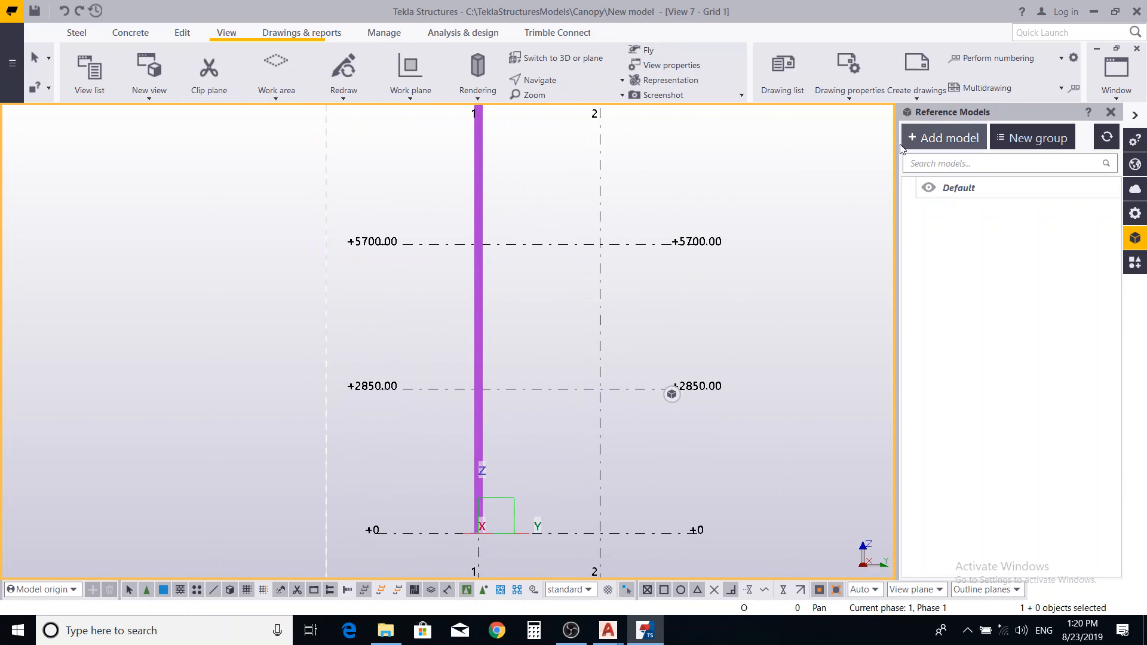
left_click(1116, 70)
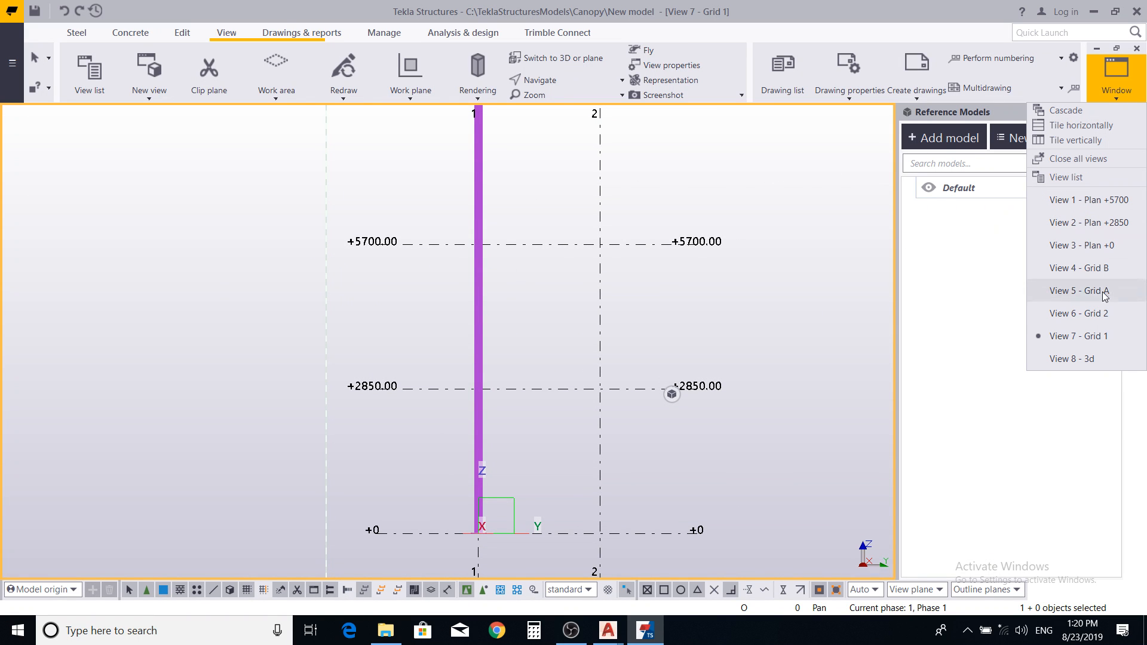
left_click(1075, 359)
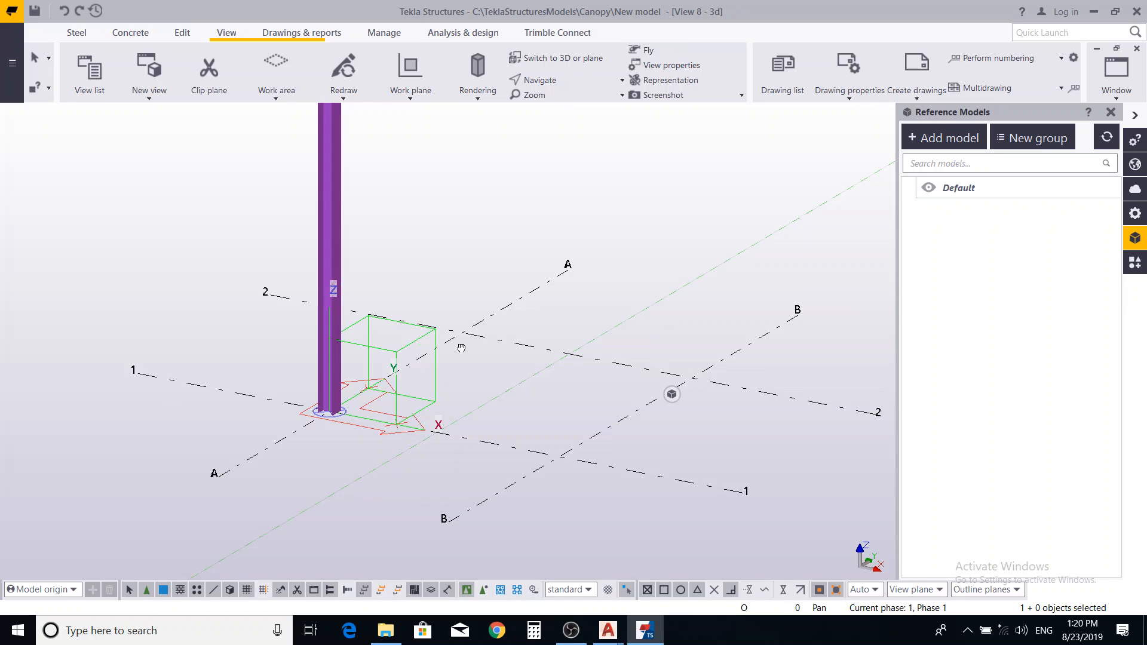
scroll(455, 348, "up", 8)
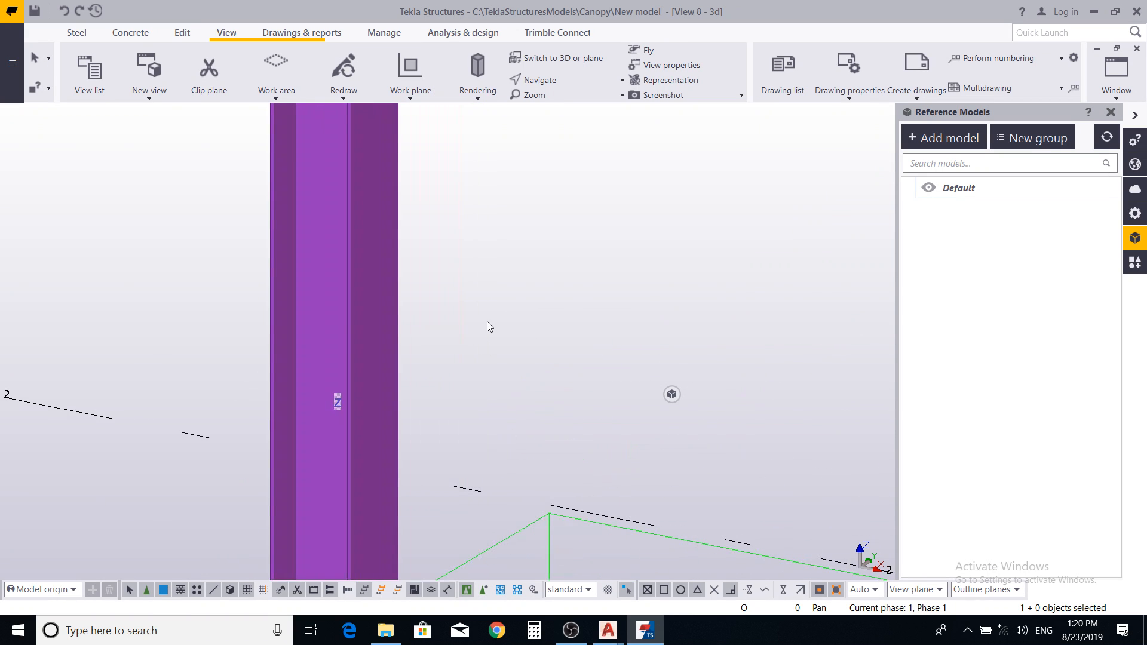
middle_click_drag(379, 327, 484, 321)
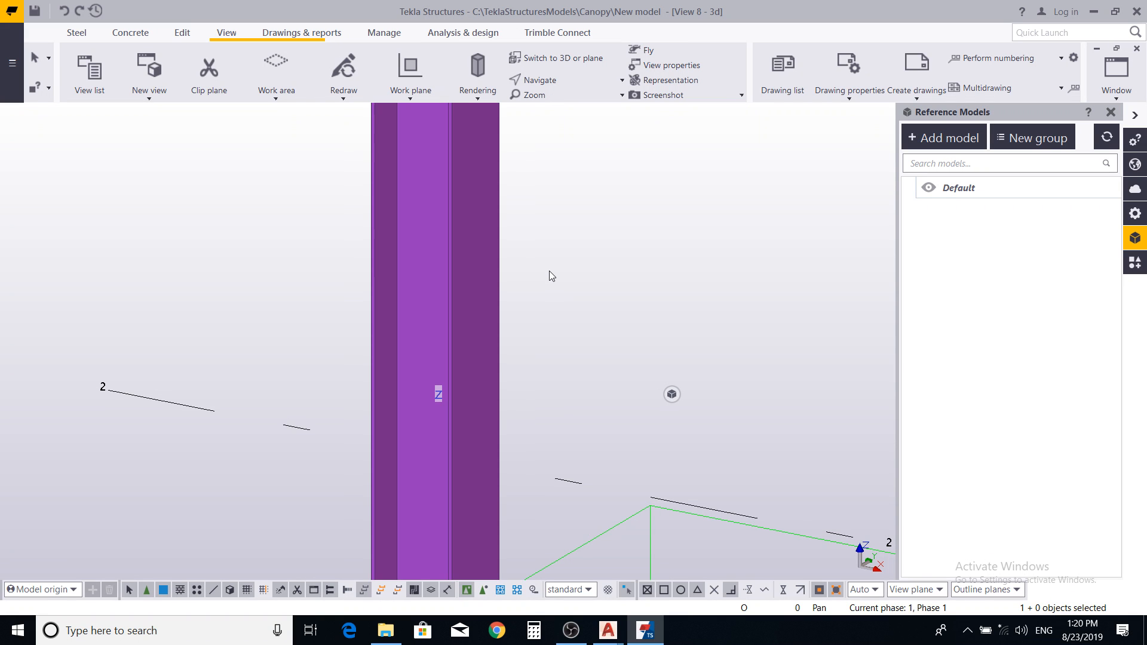
Cycle the part representation through wireframe and shaded wireframe modes, and return it to rendered.
key("ctrl+1")
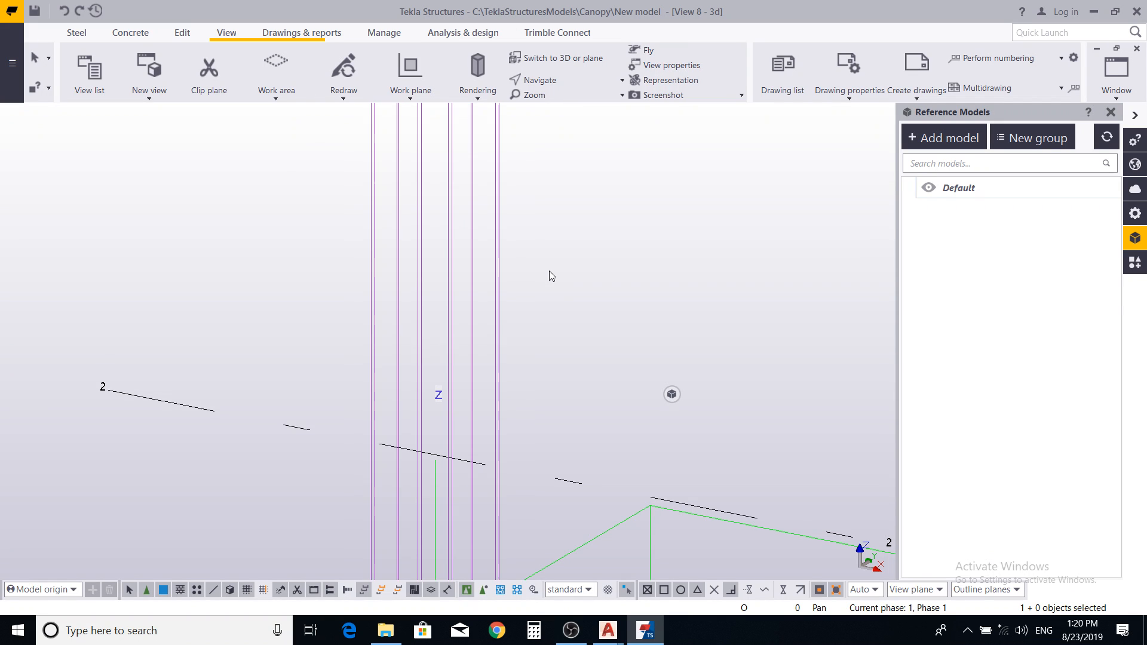
key("ctrl+2")
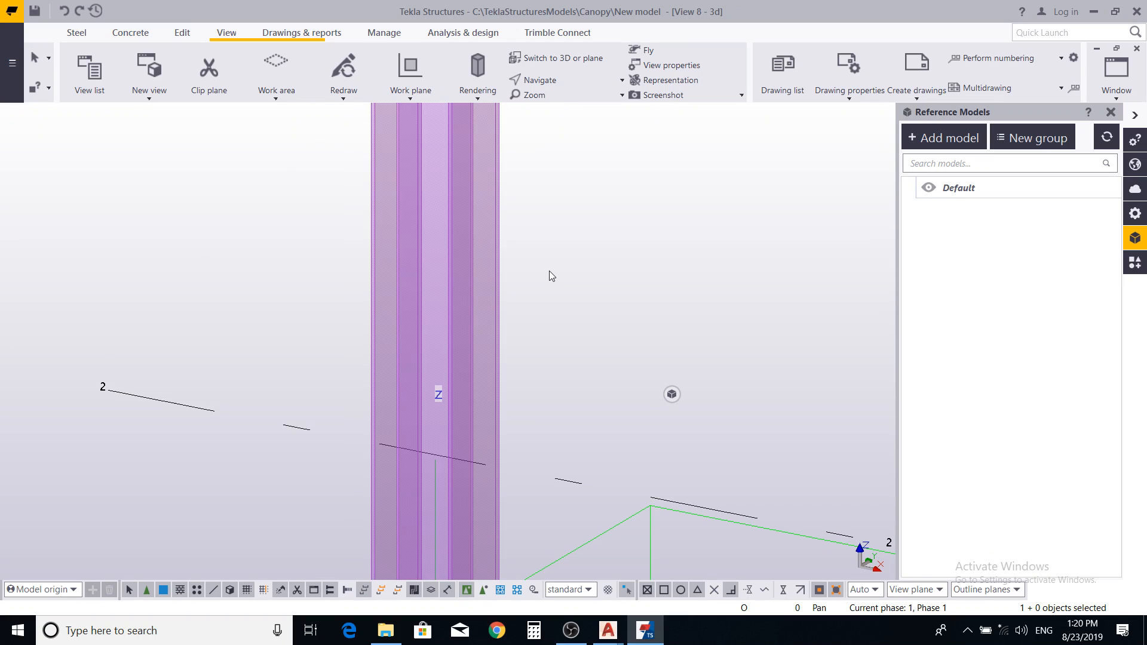
key("ctrl+3")
key("ctrl+4")
scroll(531, 280, "down", 5)
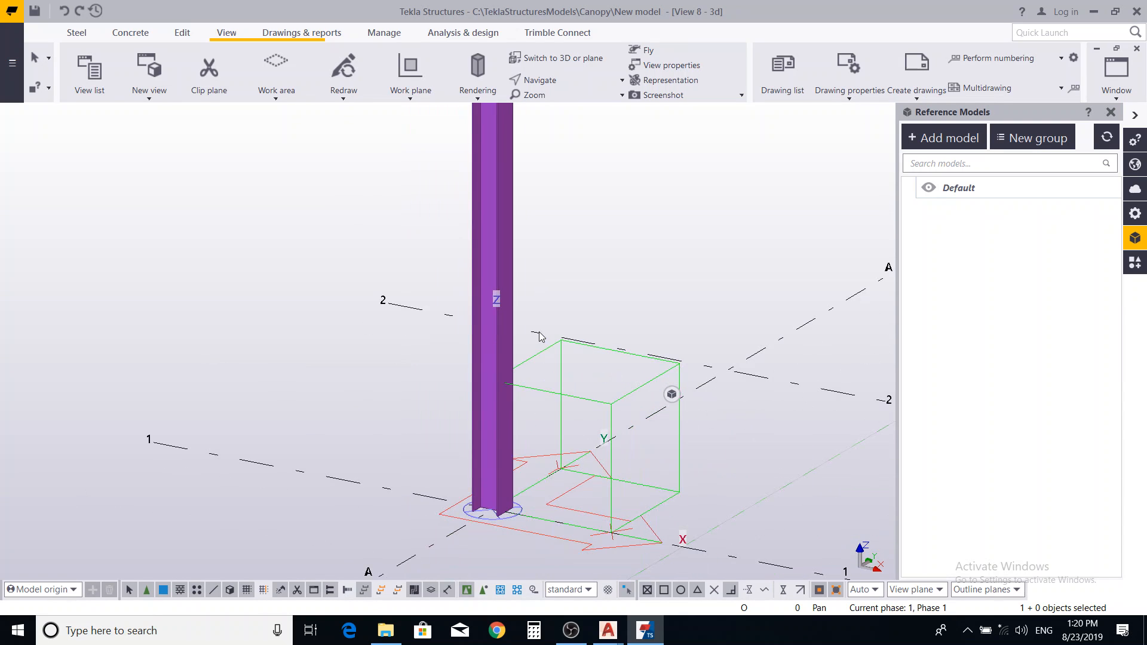
key("ctrl+1")
key("ctrl+4")
middle_click_drag(512, 498, 468, 441)
scroll(468, 441, "up", 5)
scroll(454, 451, "down", 5)
middle_click_drag(502, 486, 369, 476)
scroll(572, 371, "down", 4)
middle_click_drag(572, 371, 503, 438)
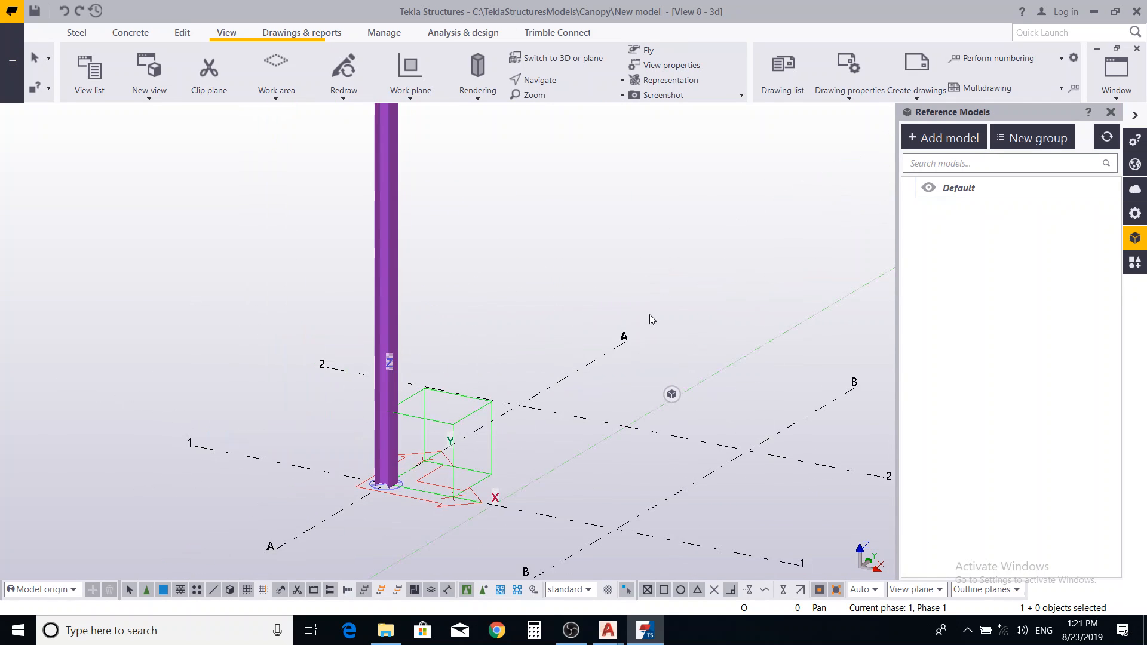
scroll(666, 361, "down", 2)
middle_click_drag(665, 361, 526, 395)
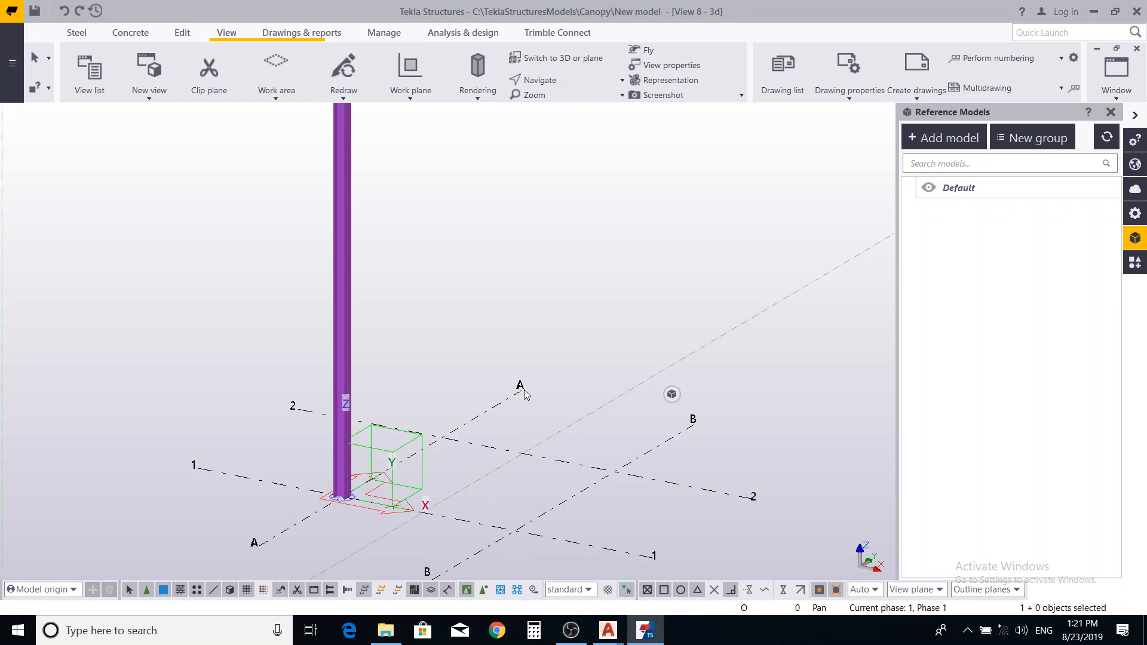
scroll(556, 416, "down", 2)
middle_click_drag(490, 453, 543, 410)
scroll(518, 404, "up", 3)
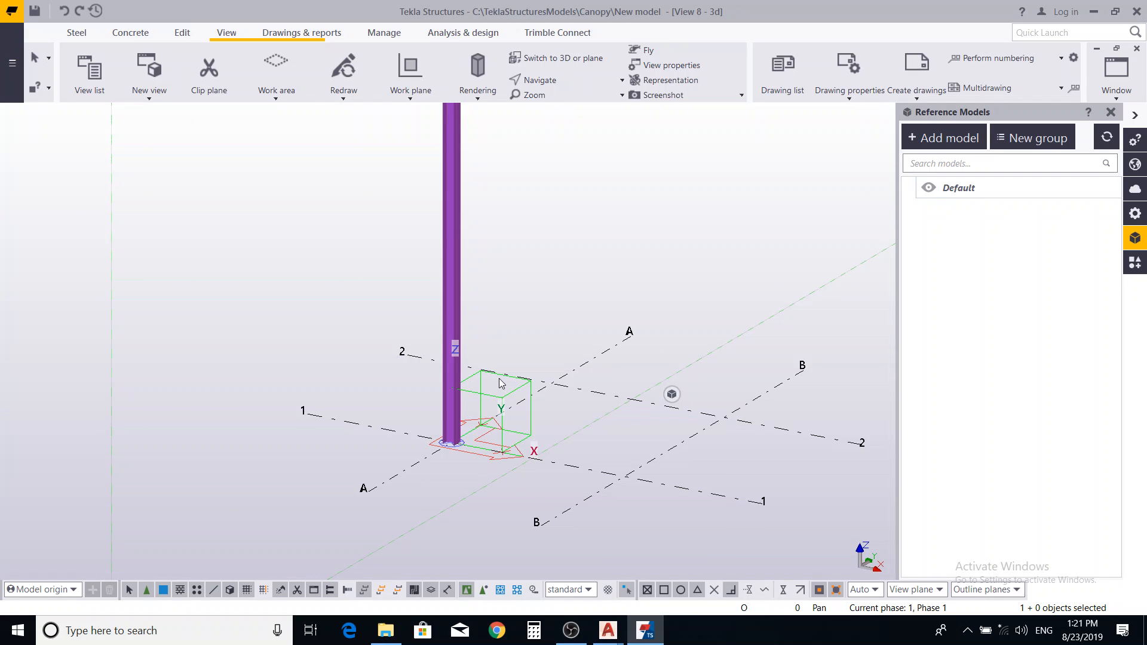
Set a view rotation point near the column base and rotate the 3d view to examine the column from several sides.
scroll(463, 442, "up", 2)
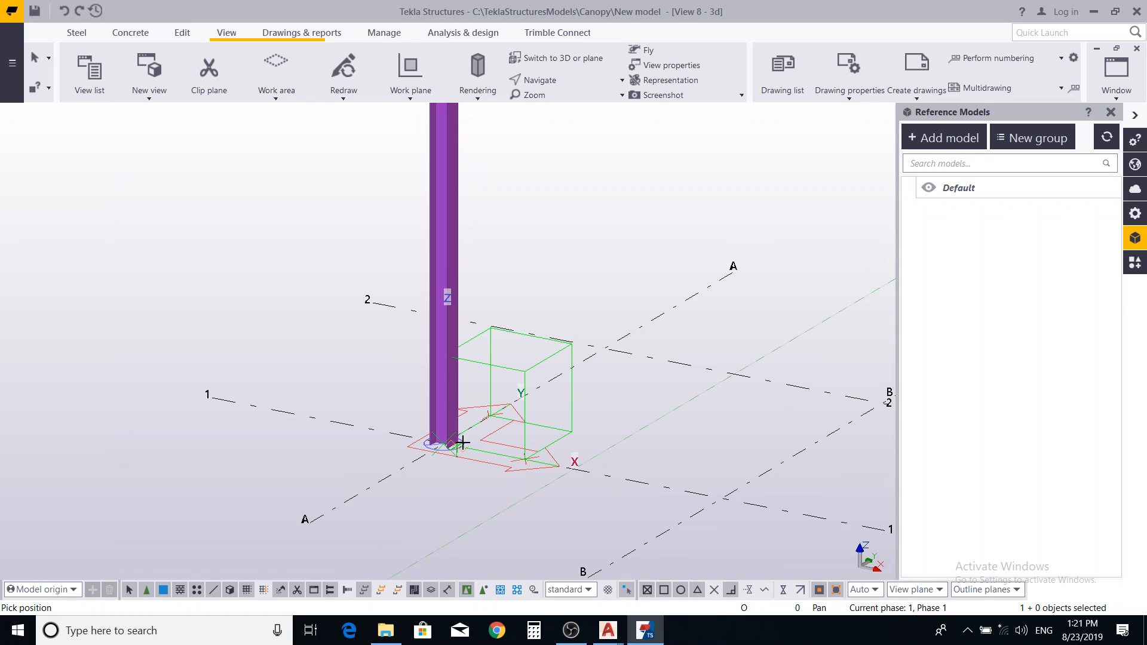
middle_click_drag(475, 423, 333, 456, "ctrl")
middle_click_drag(202, 447, 645, 432, "ctrl")
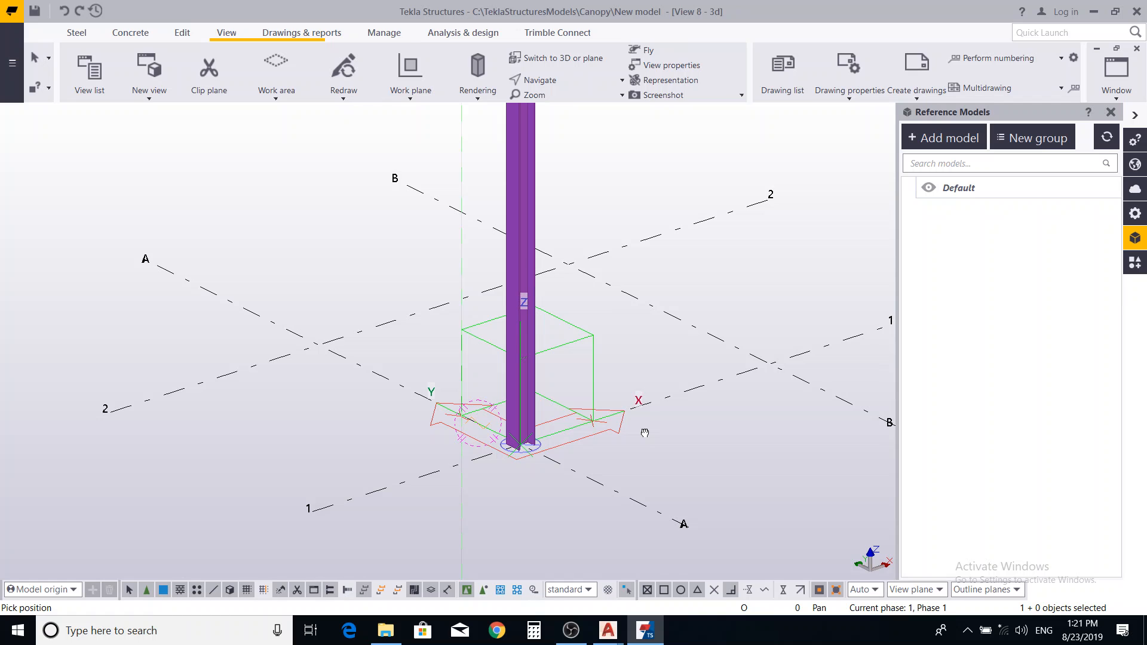
middle_click_drag(644, 432, 530, 471, "ctrl")
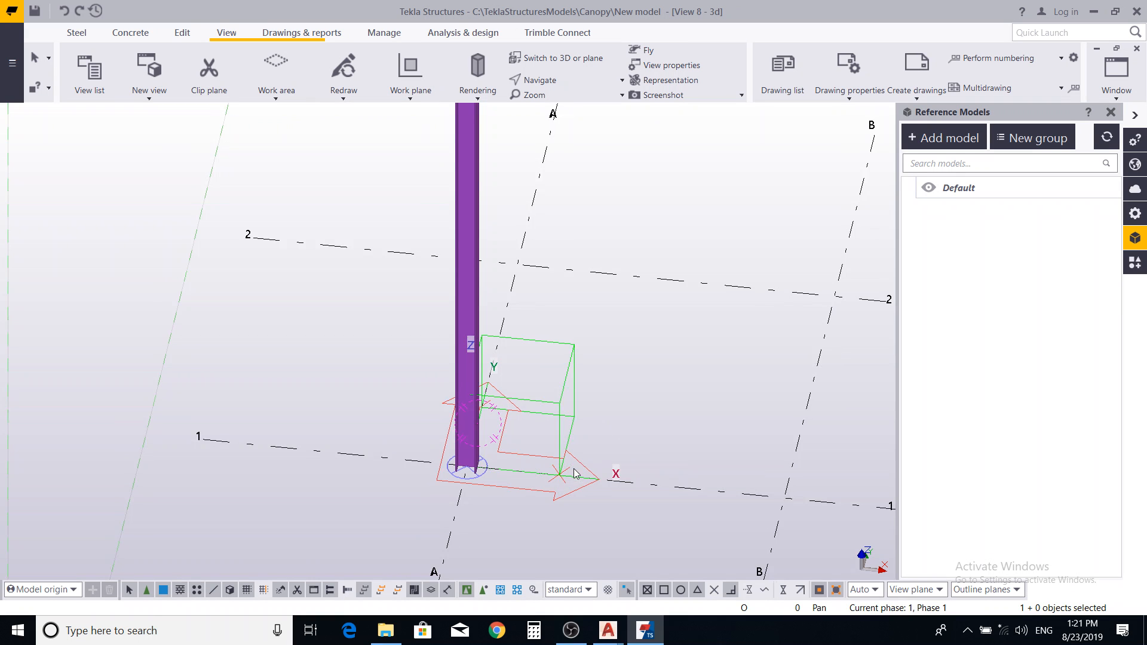
middle_click_drag(574, 469, 555, 472)
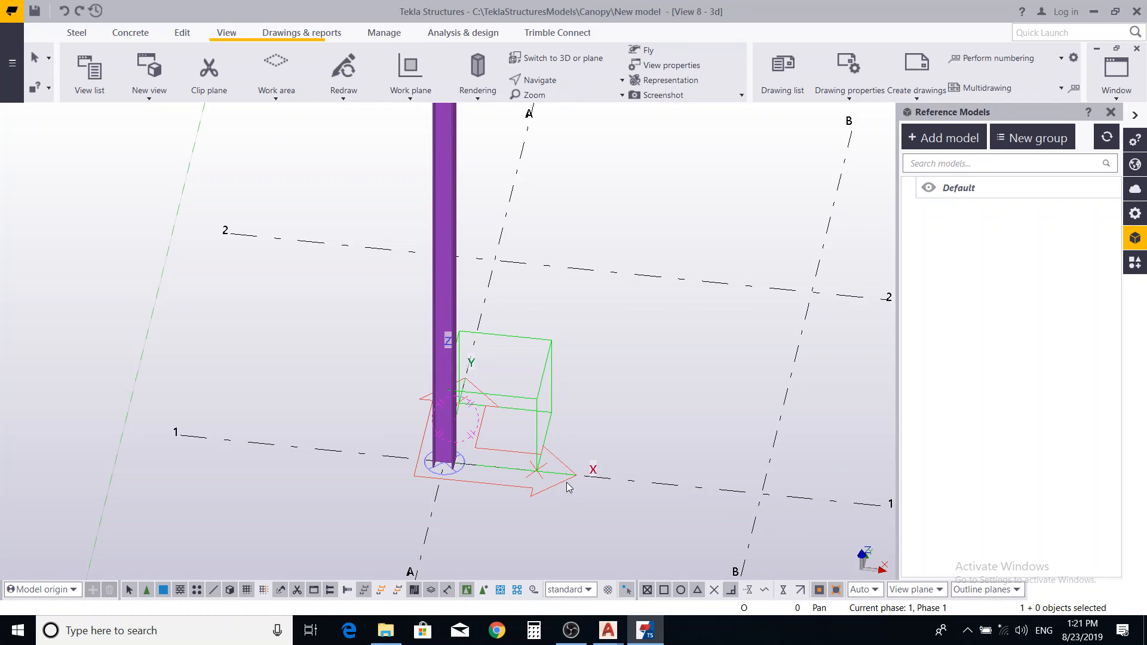
middle_click_drag(500, 457, 491, 332, "ctrl")
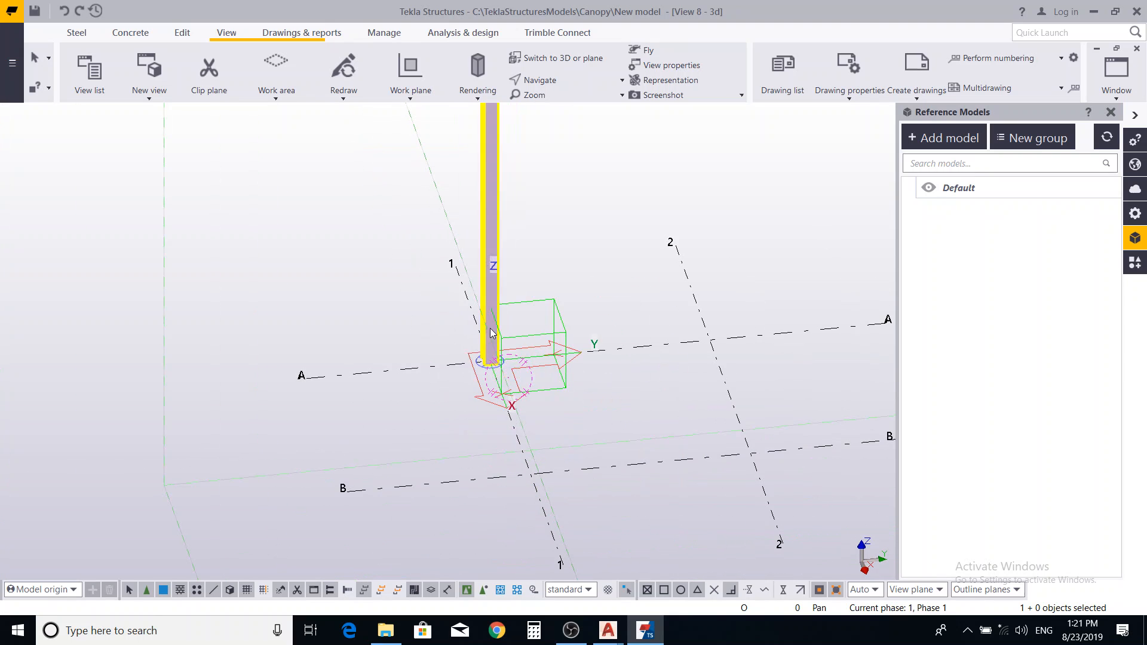
Copy the column along grid line 1 from grid line A to grid line B.
scroll(531, 464, "down", 3)
left_click(508, 283)
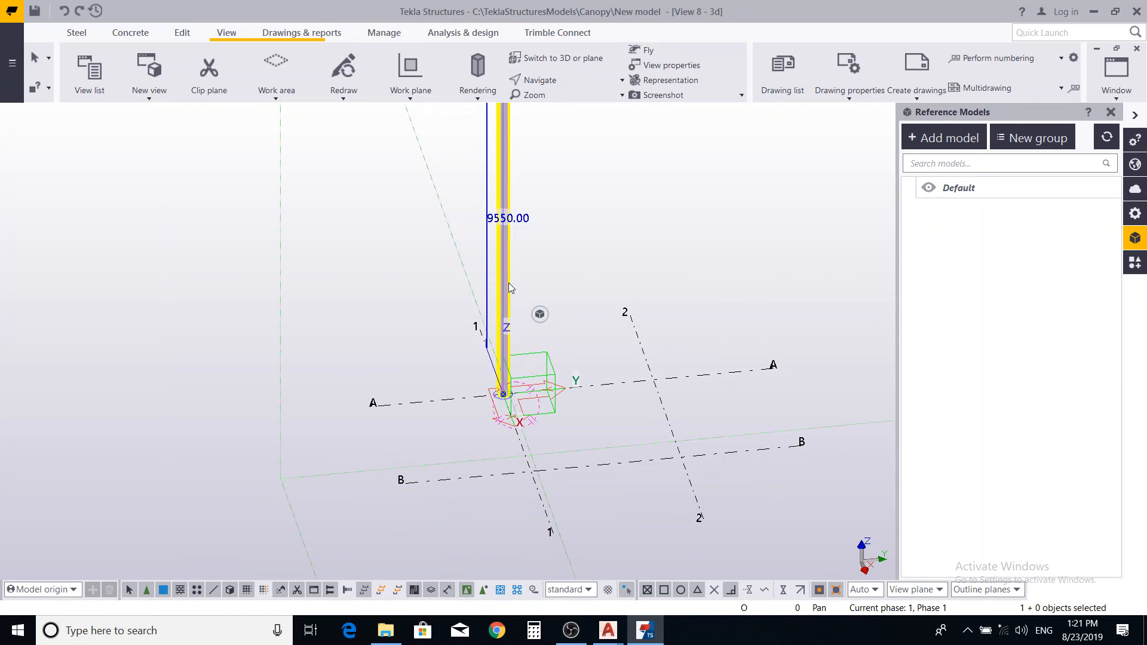
right_click(583, 220)
left_click(630, 292)
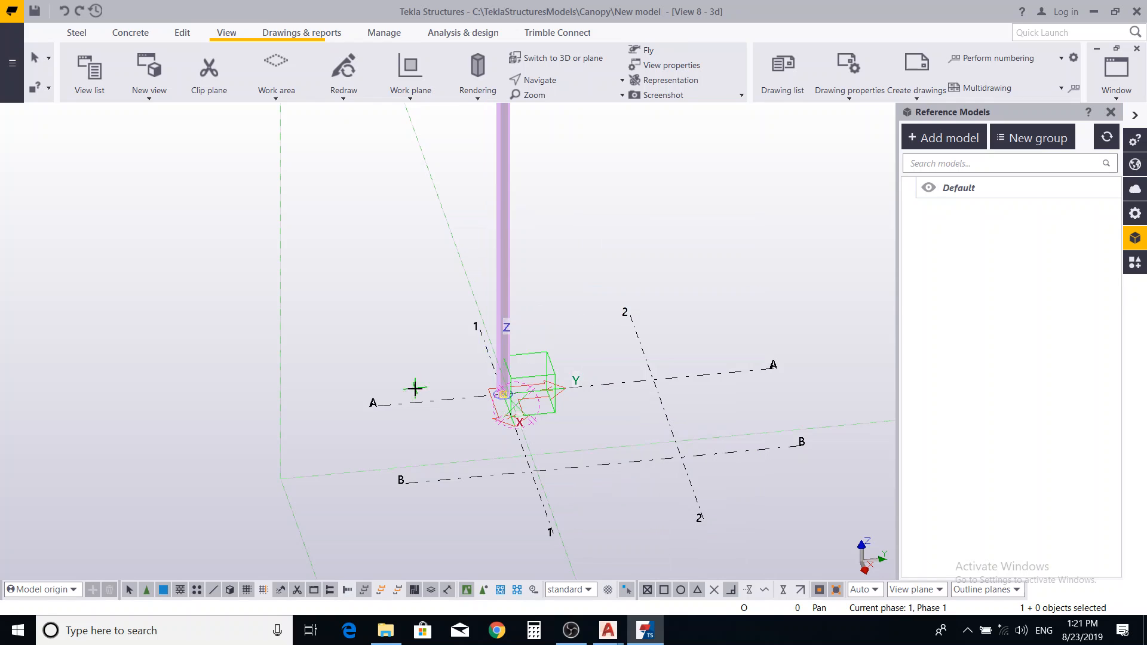
left_click(373, 403)
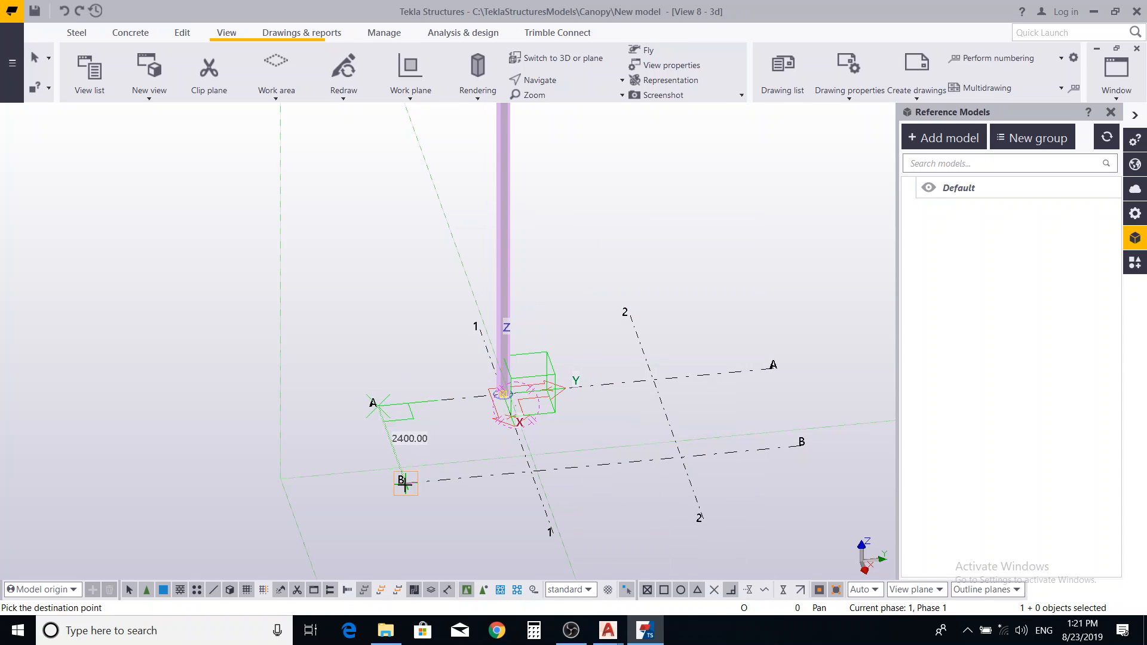
left_click(404, 484)
key("Escape")
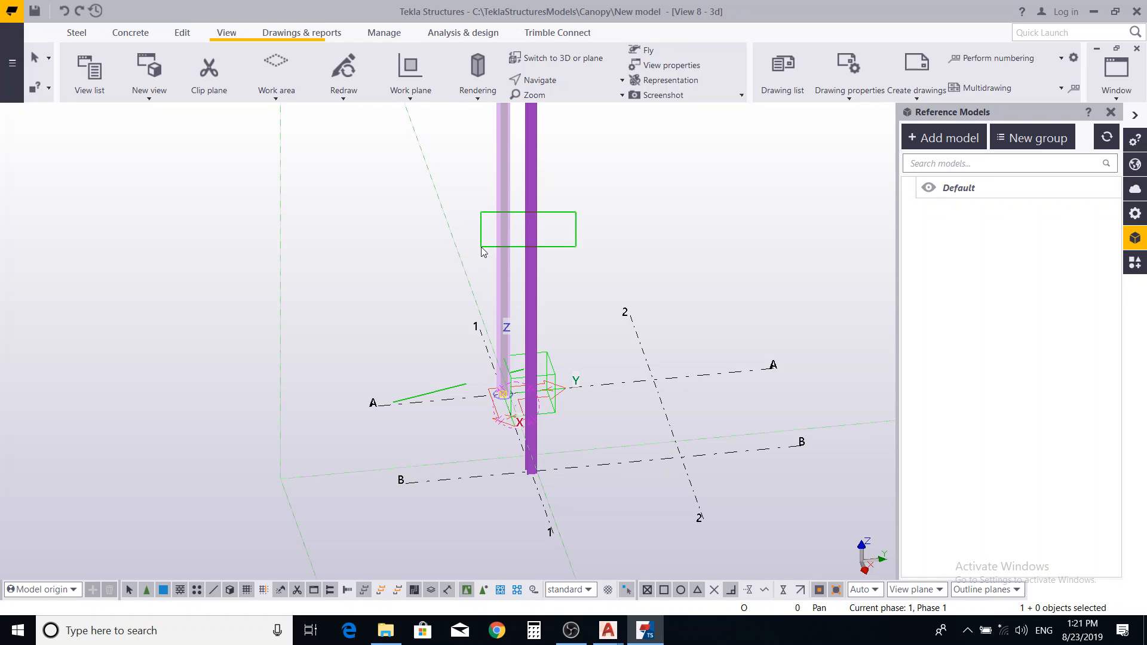
Select both columns on grid line 1 and set up a linear copy with dY 2400 and one copy.
left_click_drag(483, 246, 483, 247)
left_click_drag(599, 185, 488, 240)
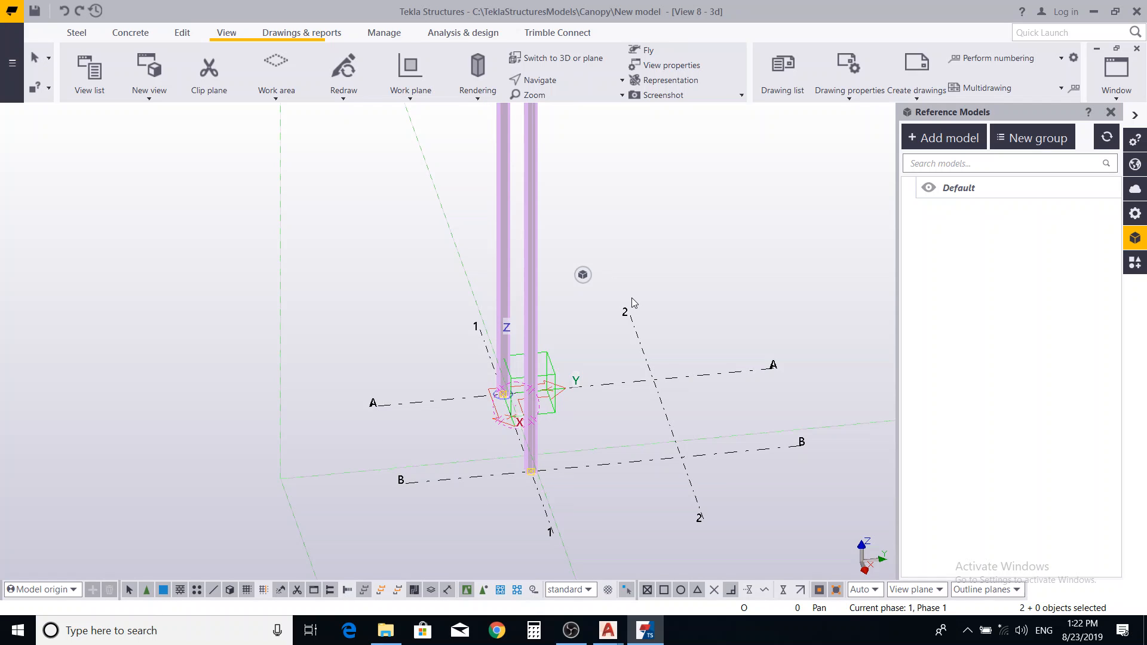
right_click(619, 191)
mouse_move(679, 232)
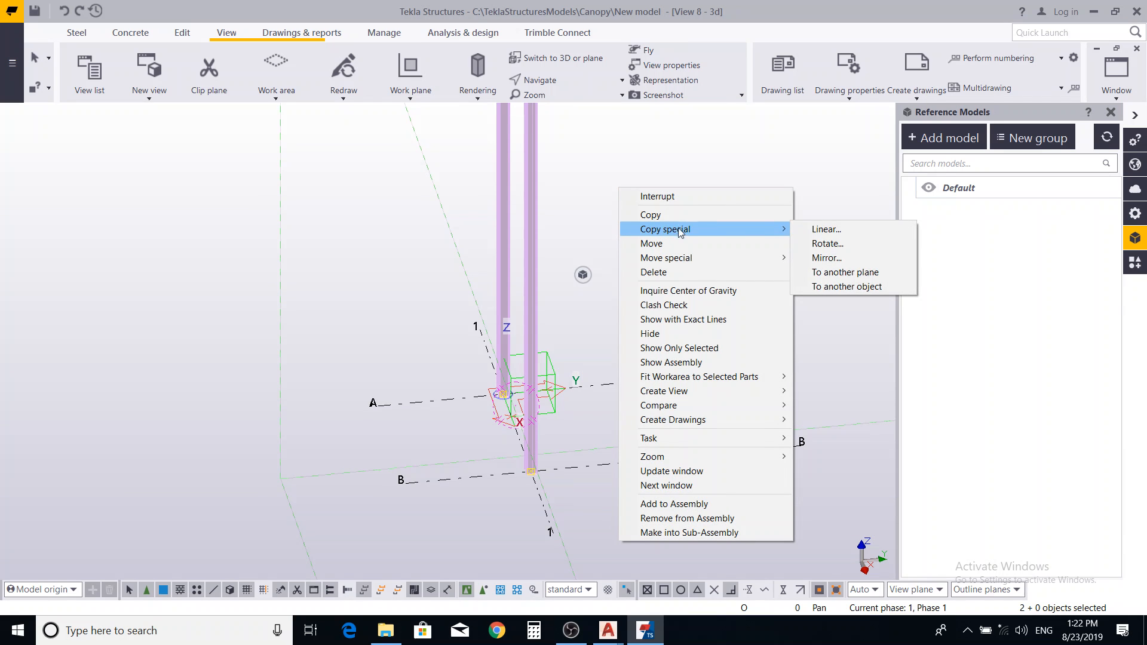
left_click(824, 230)
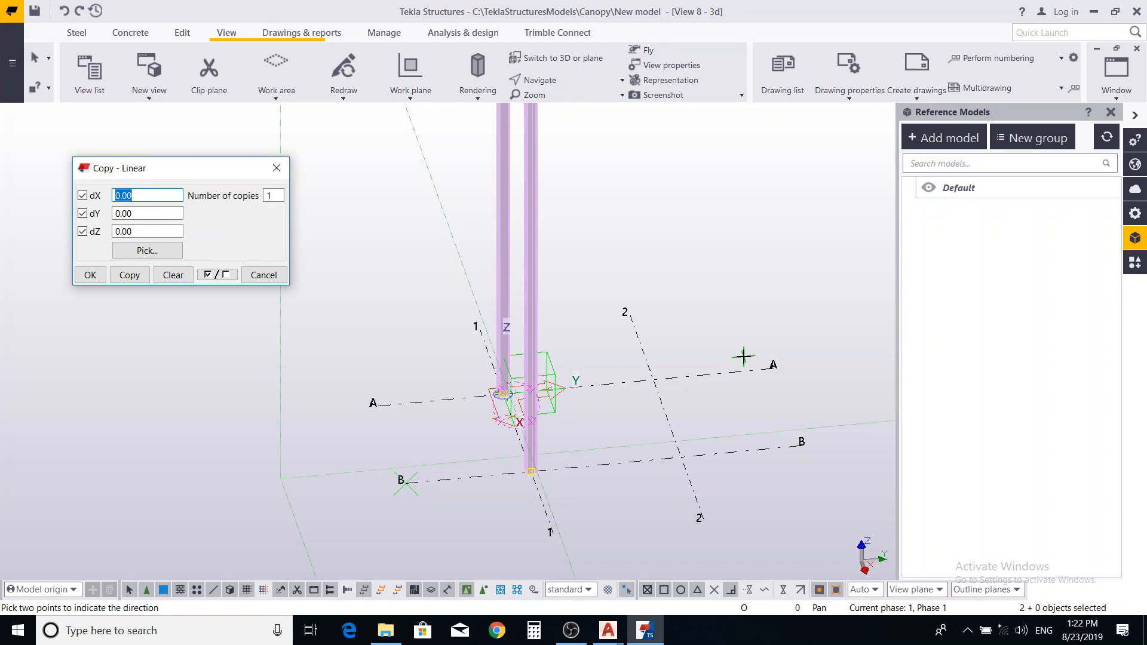
left_click_drag(142, 214, 74, 210)
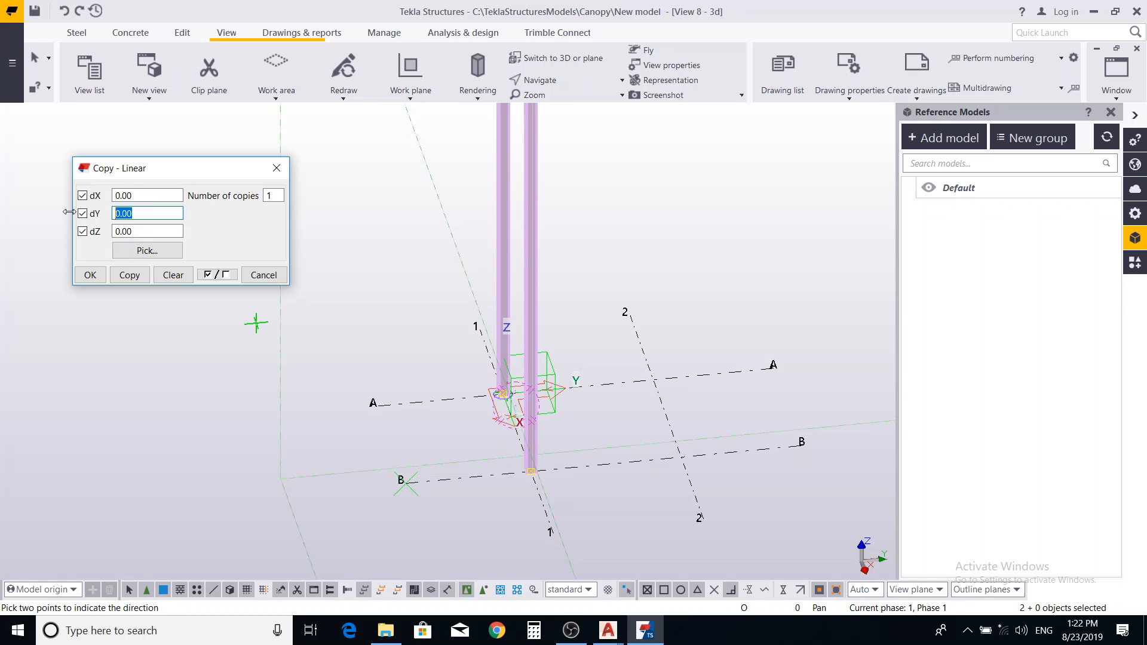
type("24")
double_click(275, 196)
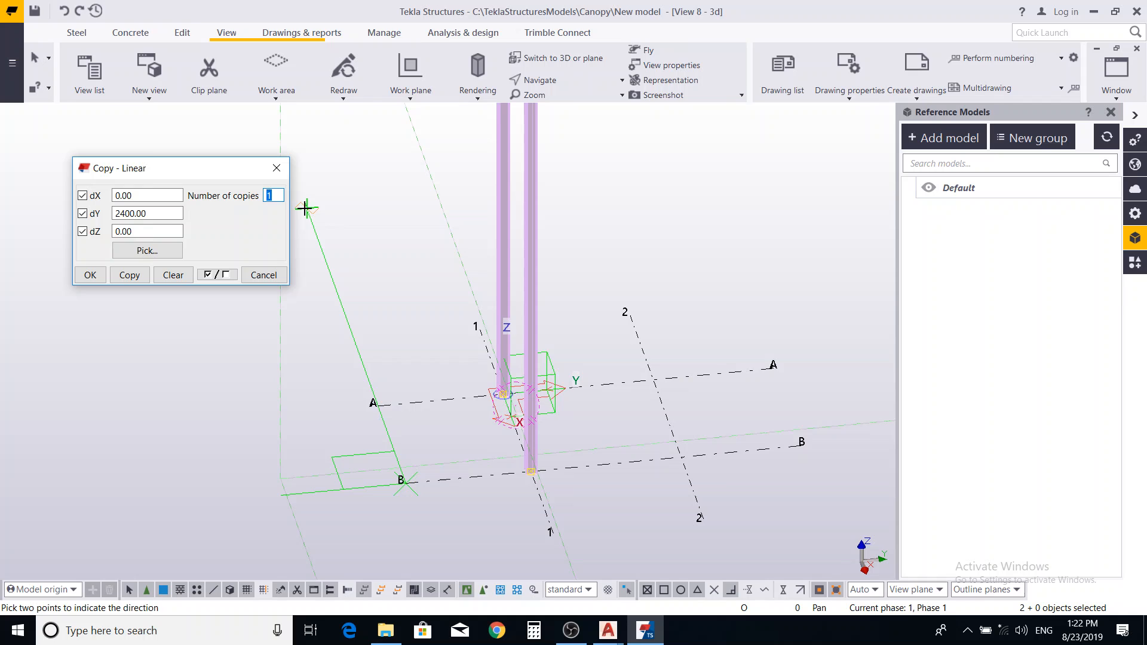
Try the linear copy of both columns, cancel the repeated copy that creates duplicates, and undo the copied columns.
left_click(131, 275)
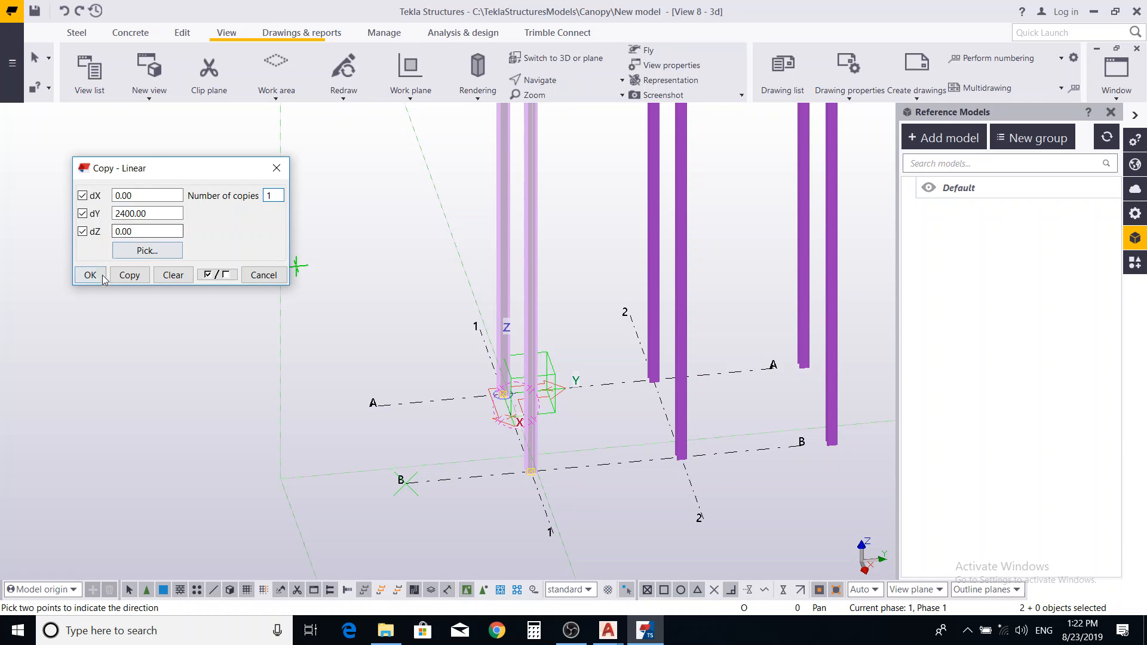
left_click(128, 275)
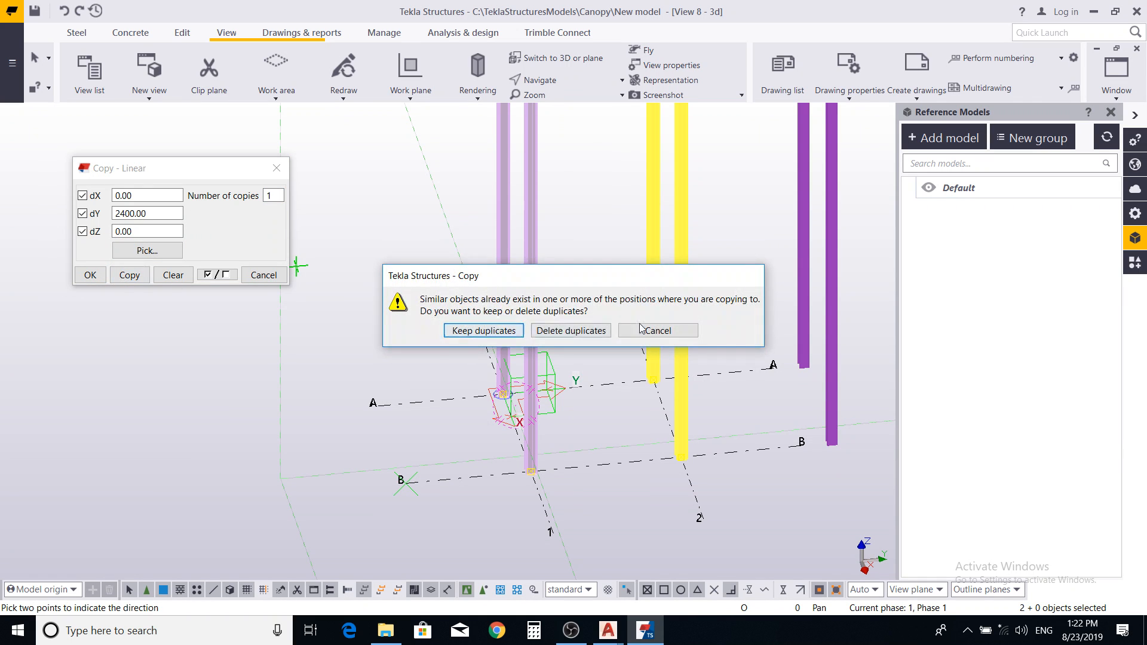
left_click(656, 330)
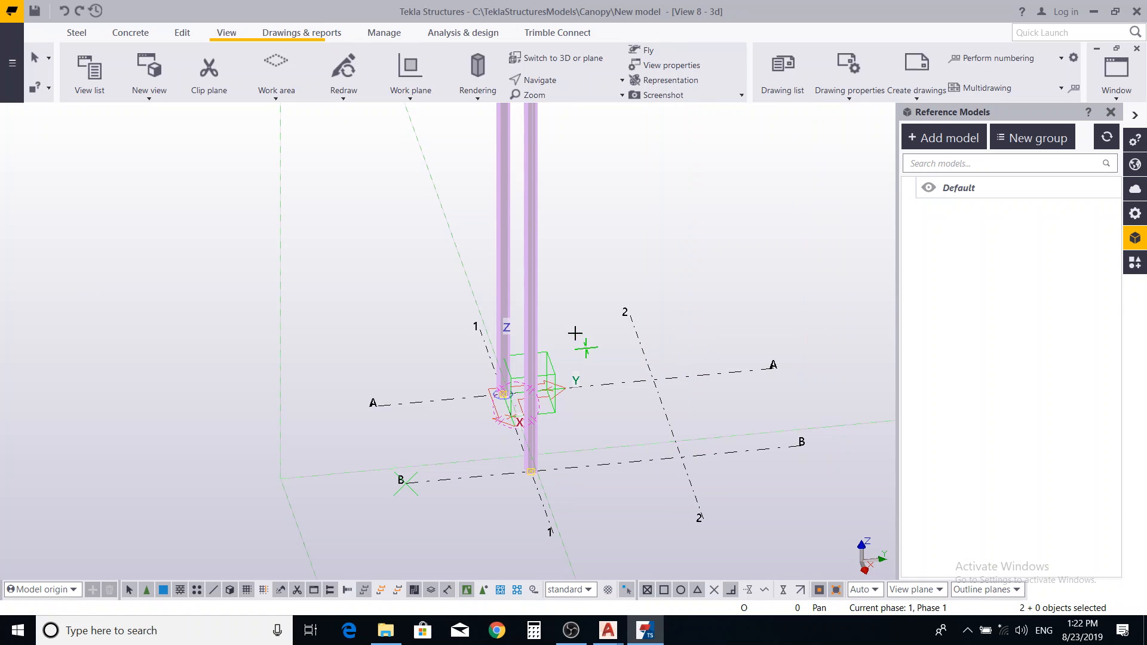
right_click(648, 179)
left_click(691, 221)
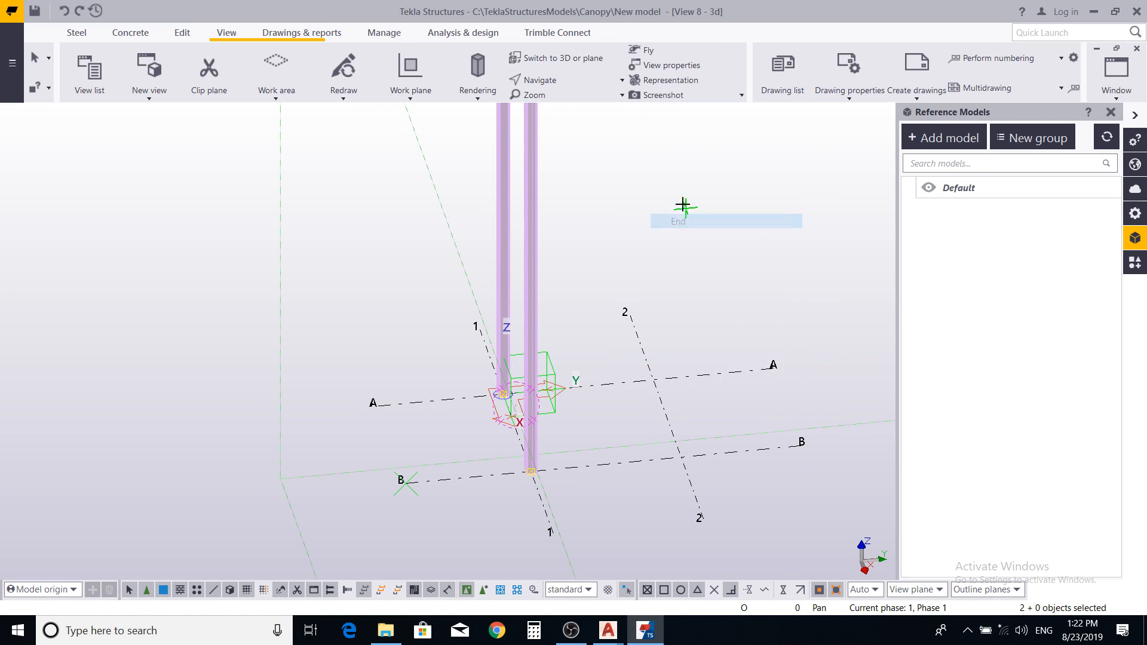
right_click(679, 195)
left_click(718, 202)
right_click(701, 148)
Linearly copy both columns from grid line 1 to grid line 2, using dY 2400 and one copy.
left_click_drag(606, 174, 493, 224)
right_click(635, 177)
mouse_move(686, 221)
left_click(833, 219)
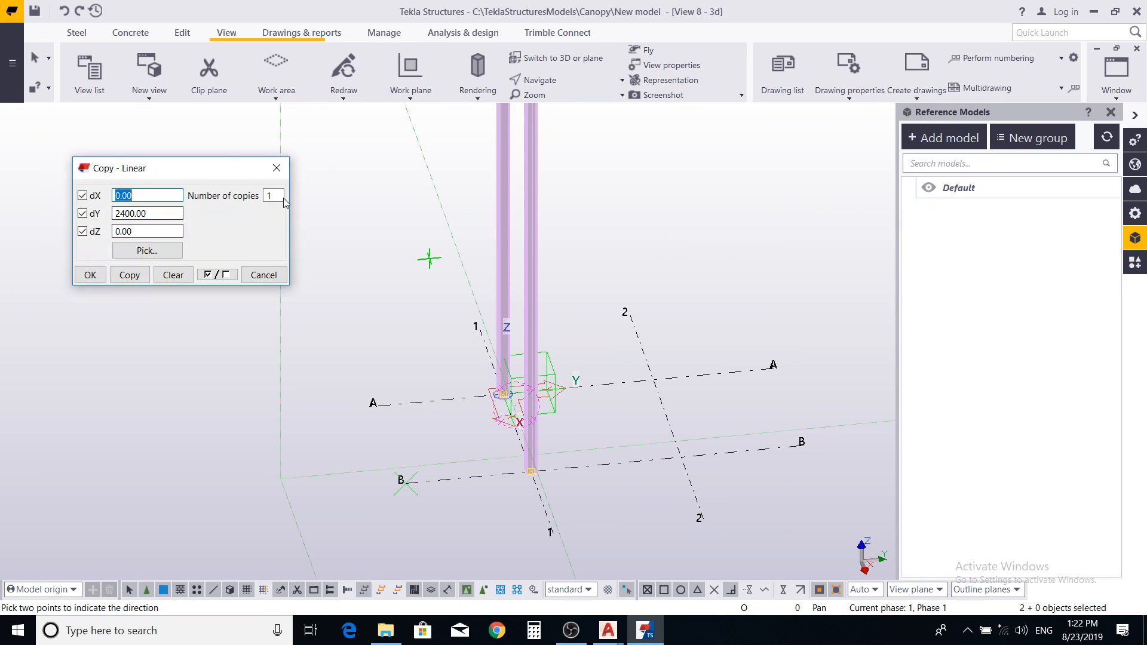
left_click(141, 279)
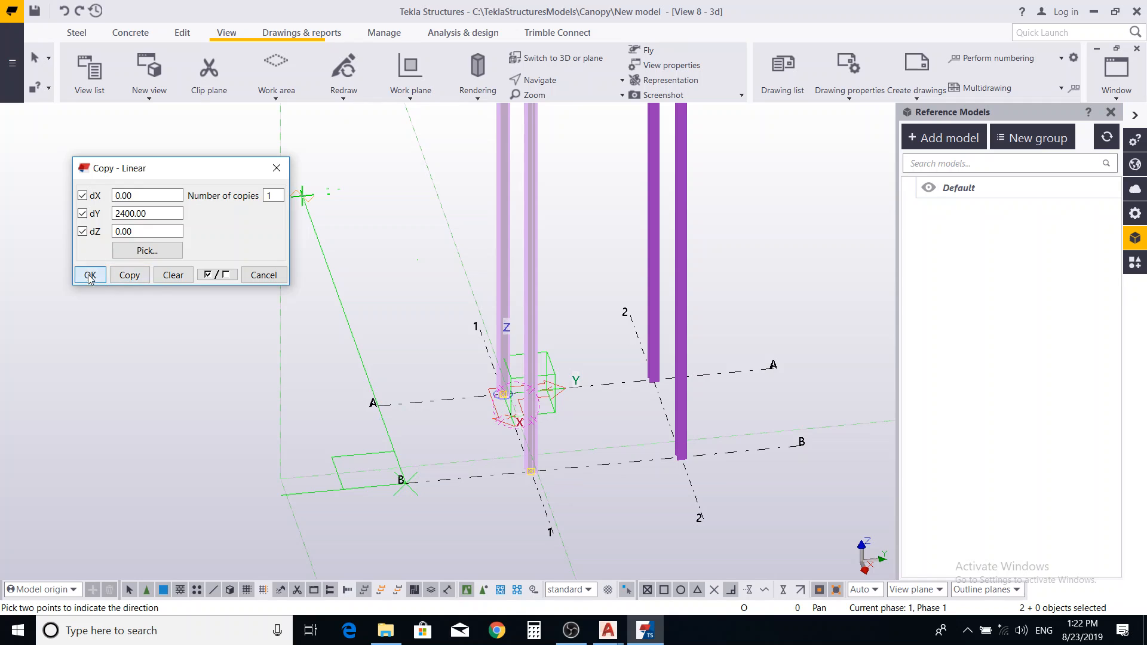
left_click(90, 278)
Set a view rotation point near the column bases and examine the full-height columns at the grid intersections from different angles.
scroll(603, 381, "down", 2)
middle_click_drag(606, 381, 623, 453)
left_click(637, 449)
scroll(519, 454, "up", 3)
scroll(498, 470, "down", 2)
key("v")
left_click(501, 458)
scroll(562, 449, "up", 3)
scroll(561, 449, "down", 3)
middle_click_drag(580, 411, 544, 431)
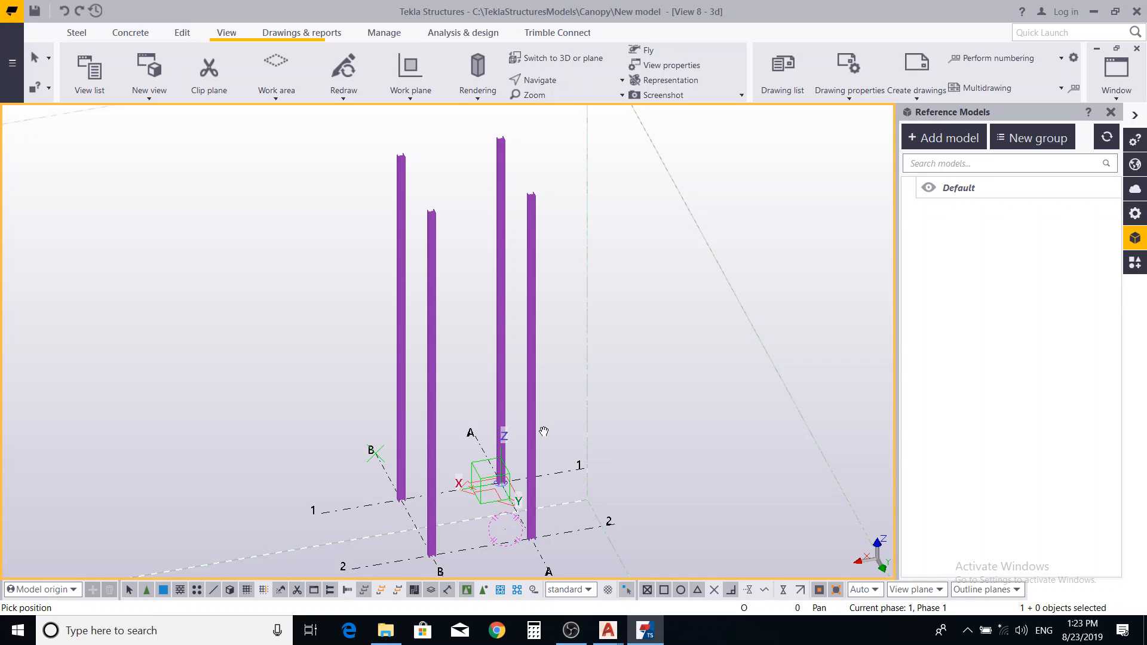